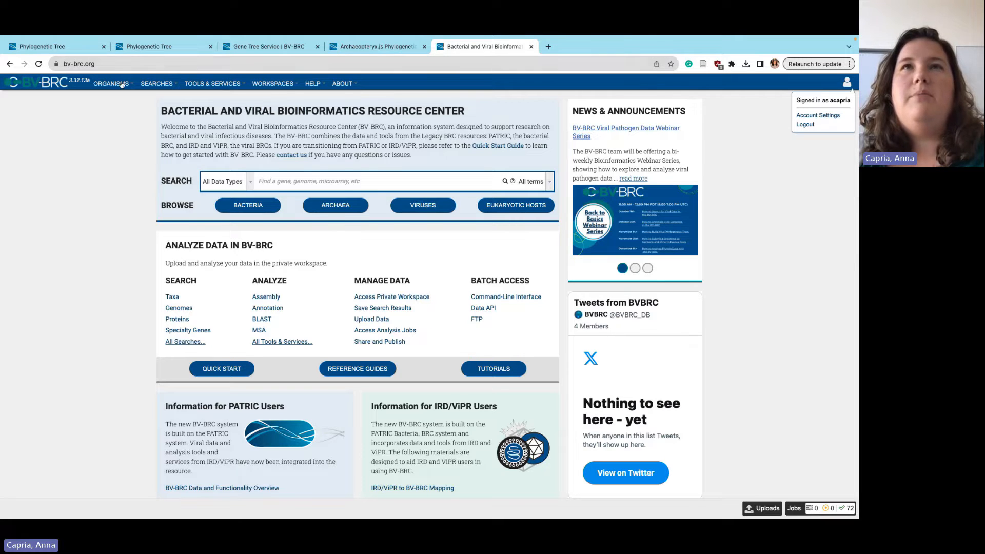
Look through the site's available organisms, advanced searches, tools and services, workspaces, and help resources
click(109, 83)
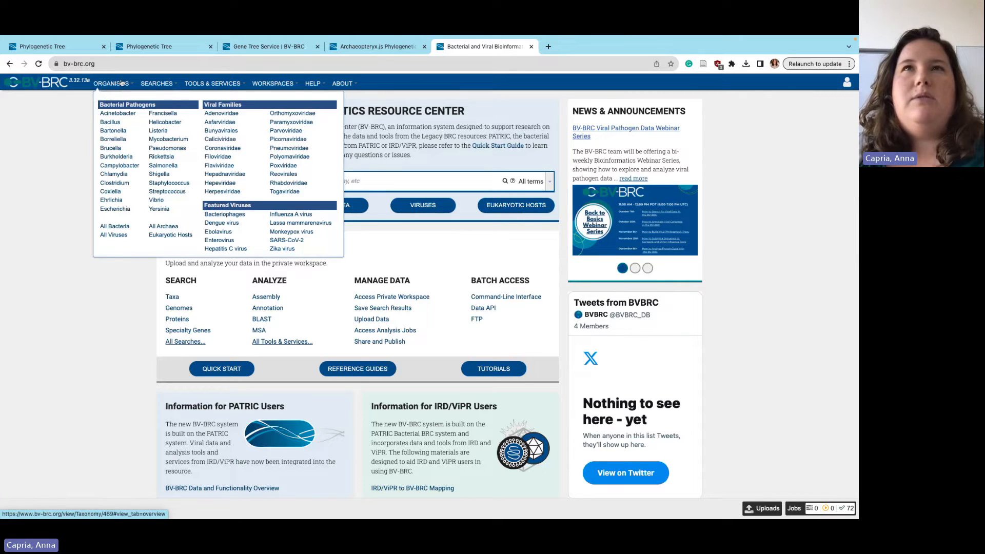
click(153, 84)
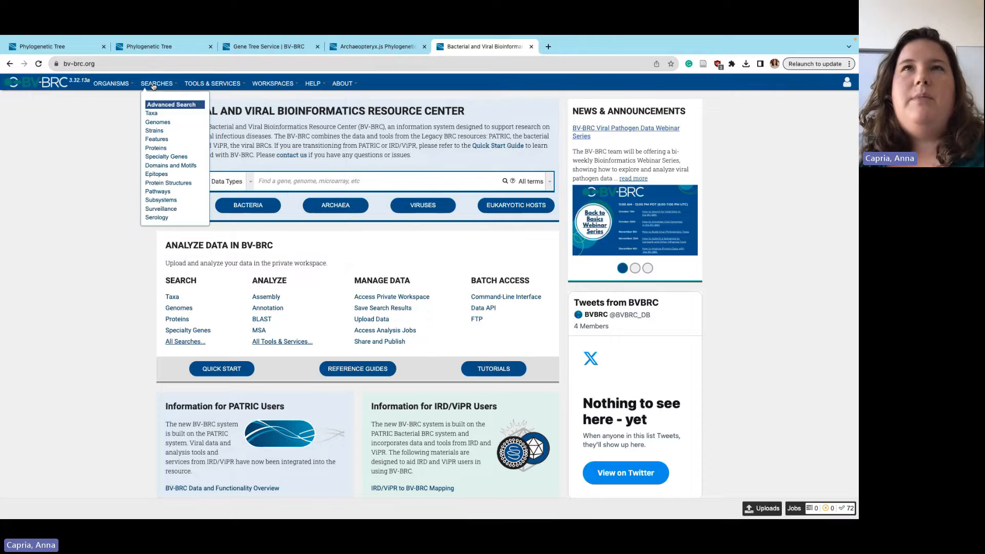
click(206, 85)
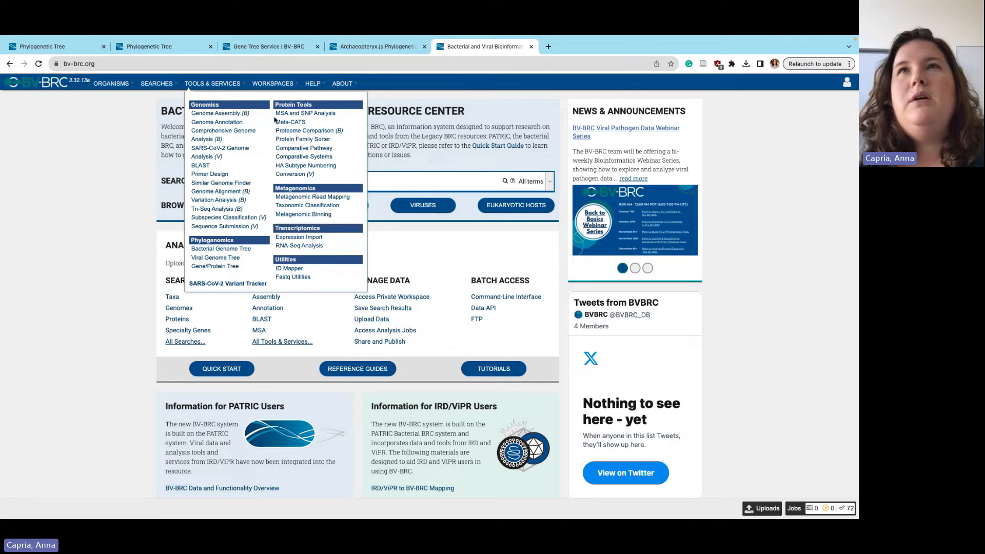
mouse_move(276, 88)
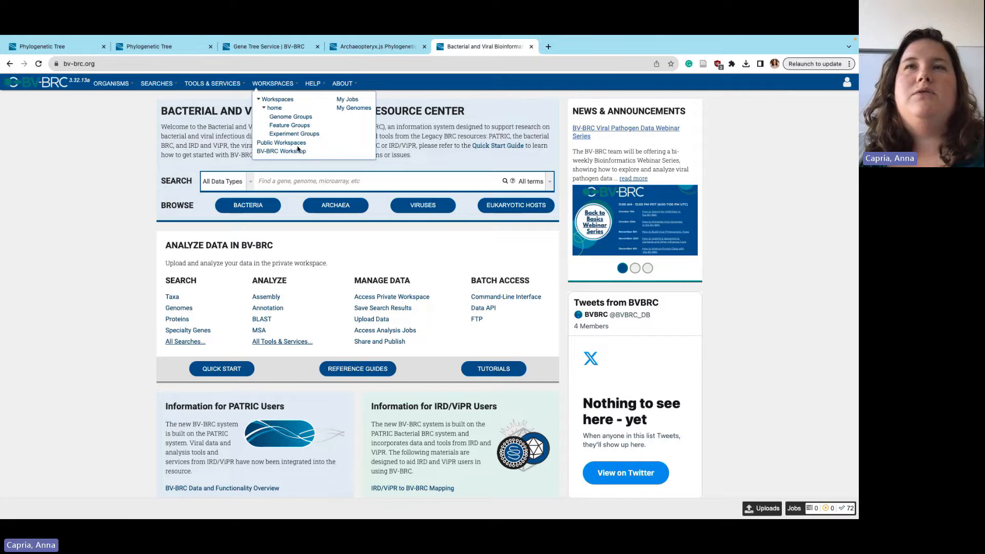
click(324, 85)
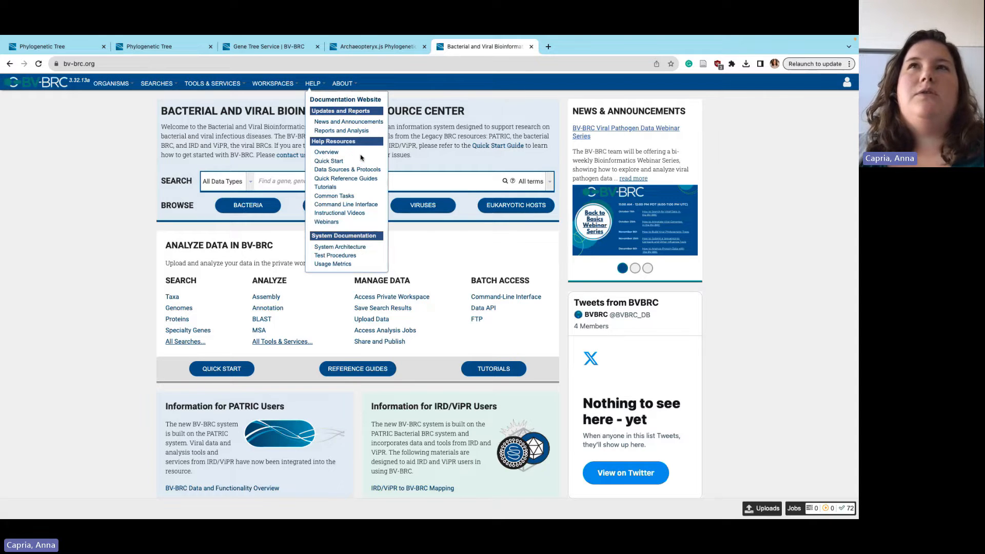
Open the Contact Us form from the site's About options and close it without sending a message
click(347, 85)
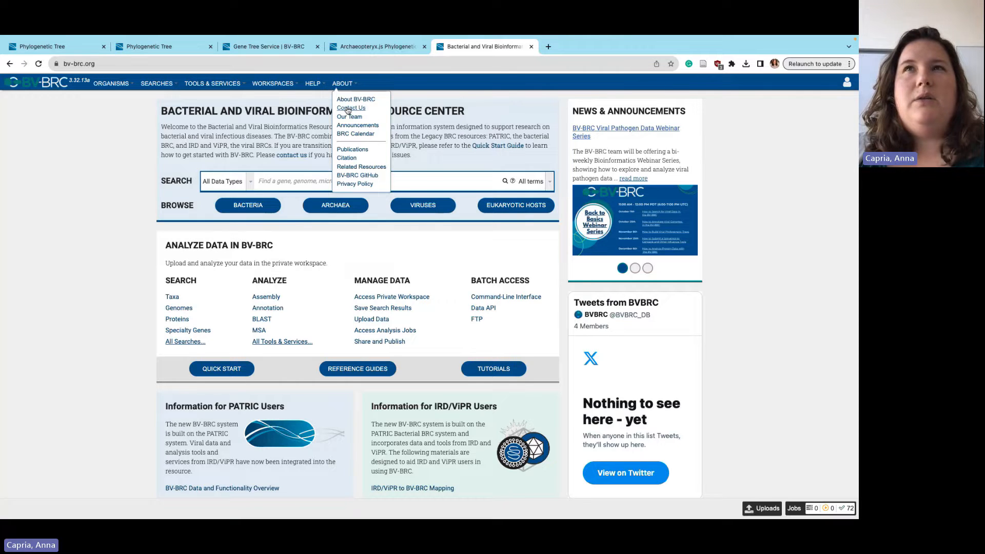
click(348, 108)
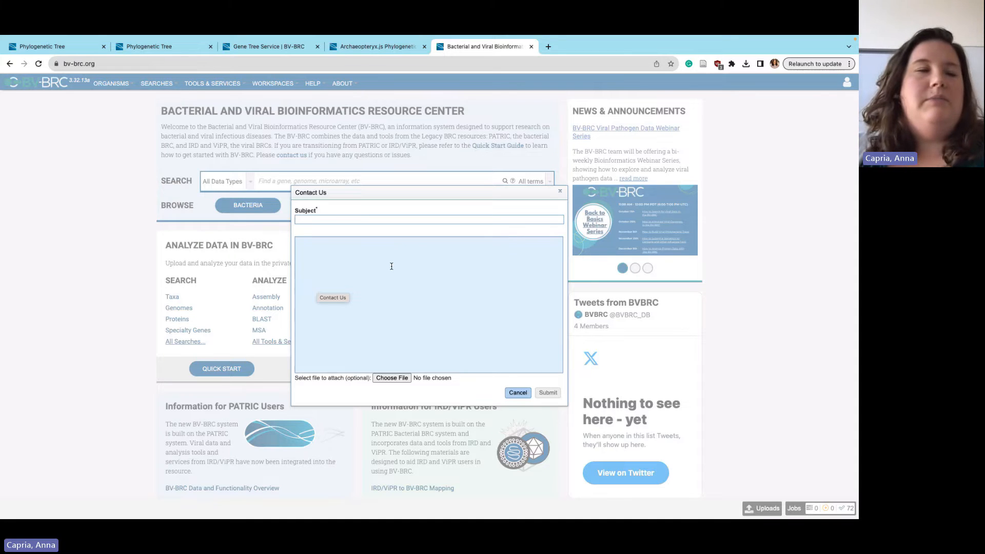
click(560, 191)
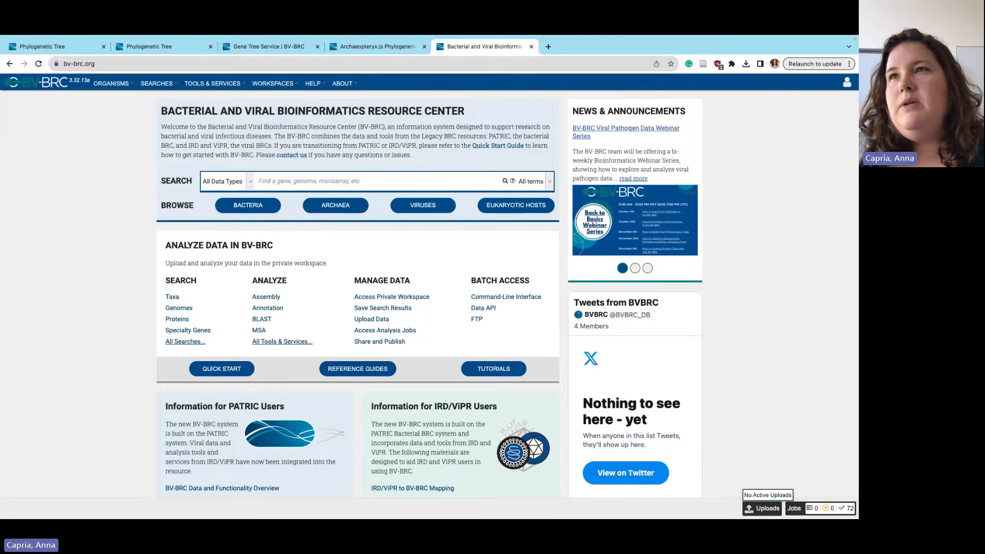
Open the file upload dialog, review the available upload types, and close it without uploading anything
click(749, 511)
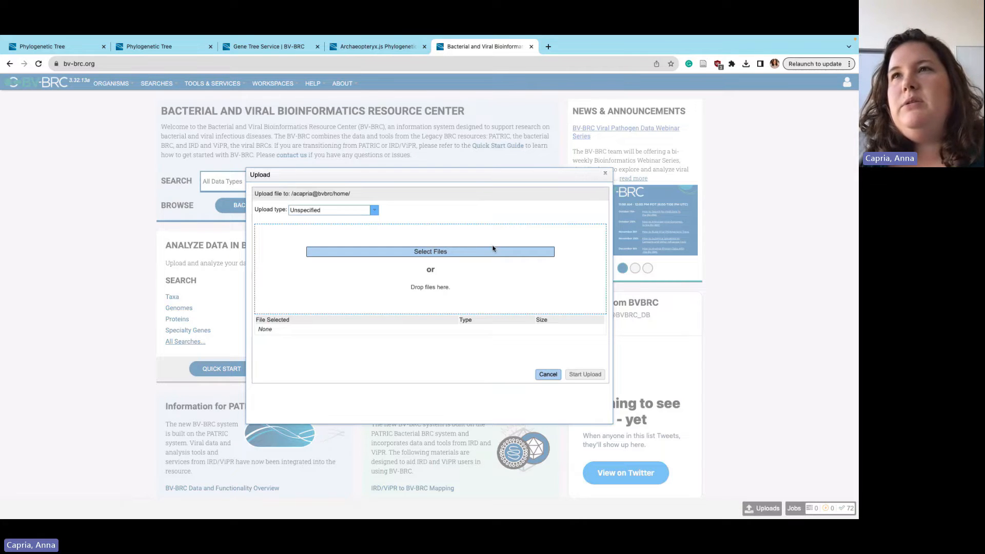
click(374, 210)
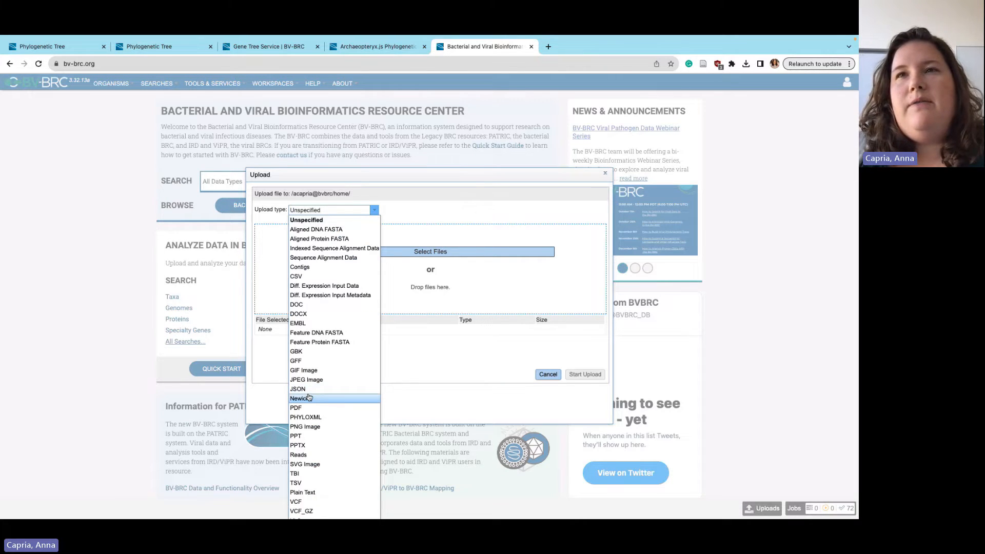
scroll(311, 390, down, 1)
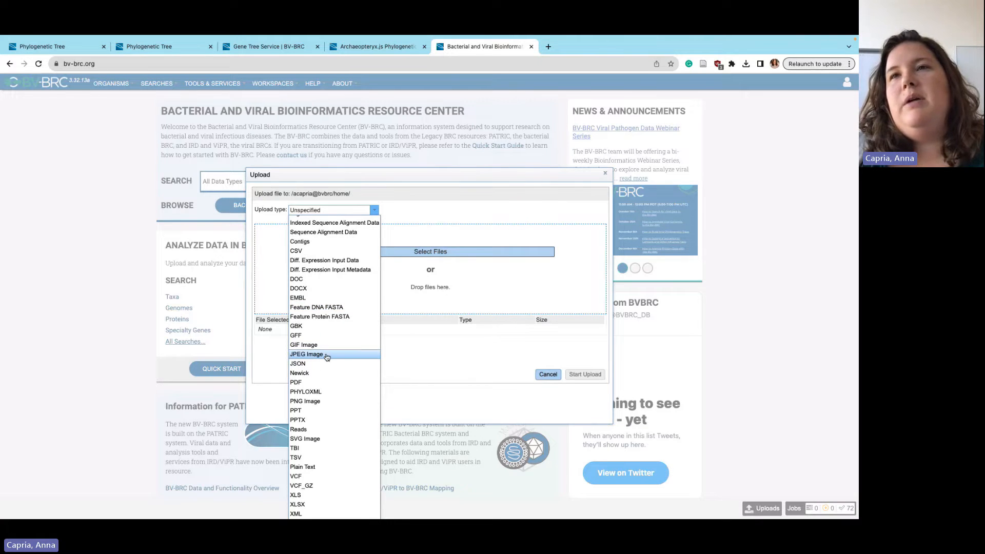
click(433, 234)
click(605, 174)
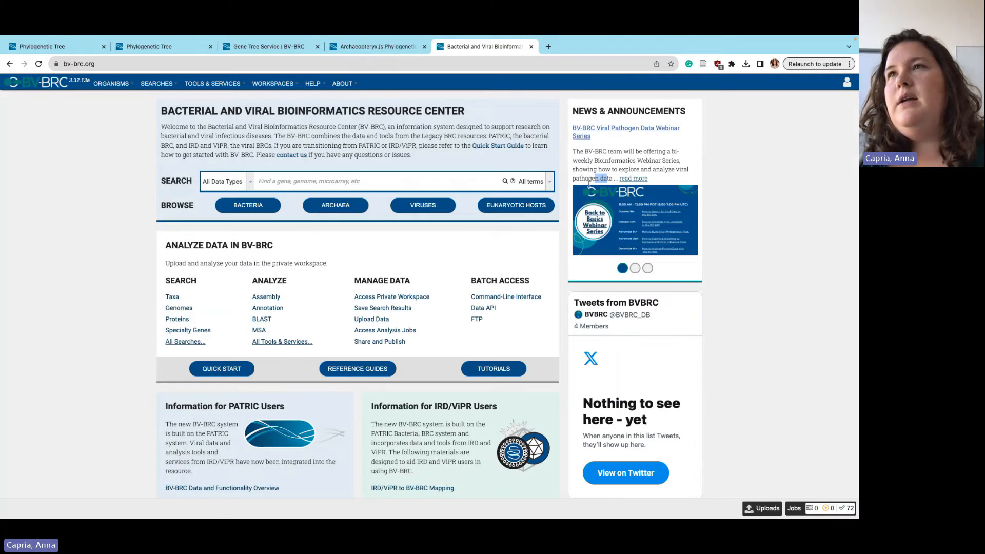
drag(606, 177, 680, 425)
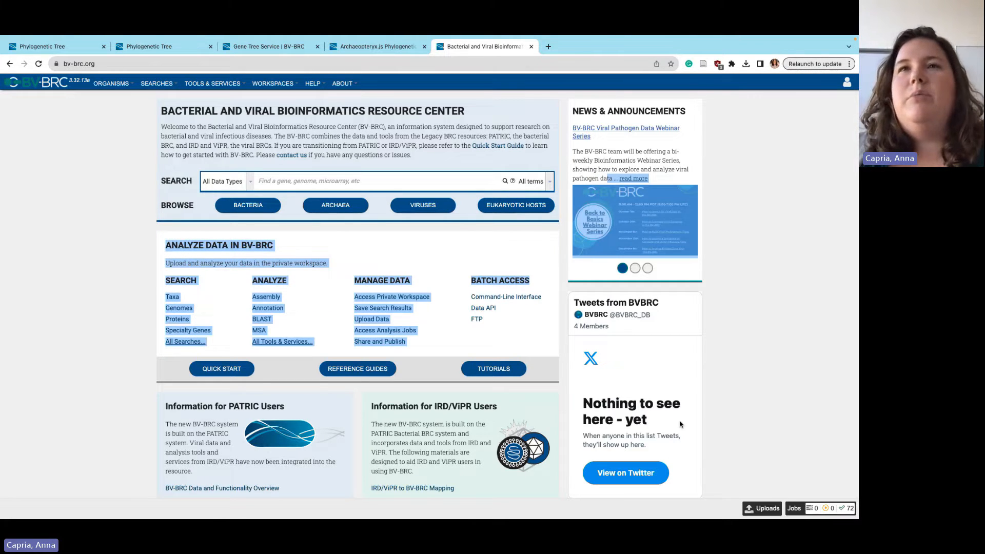
click(772, 399)
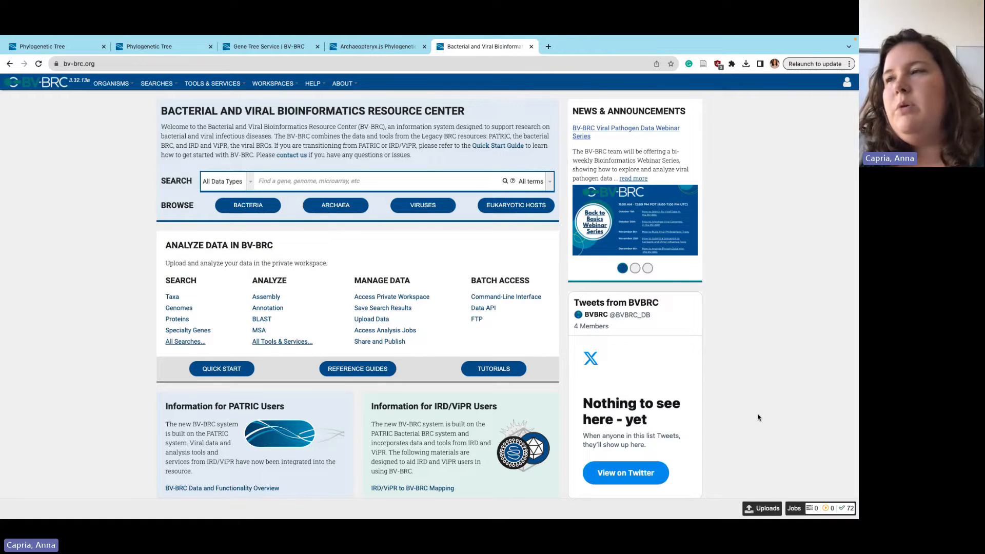
Open the job status list and show the details of the failed ebolatestMSA job
click(794, 508)
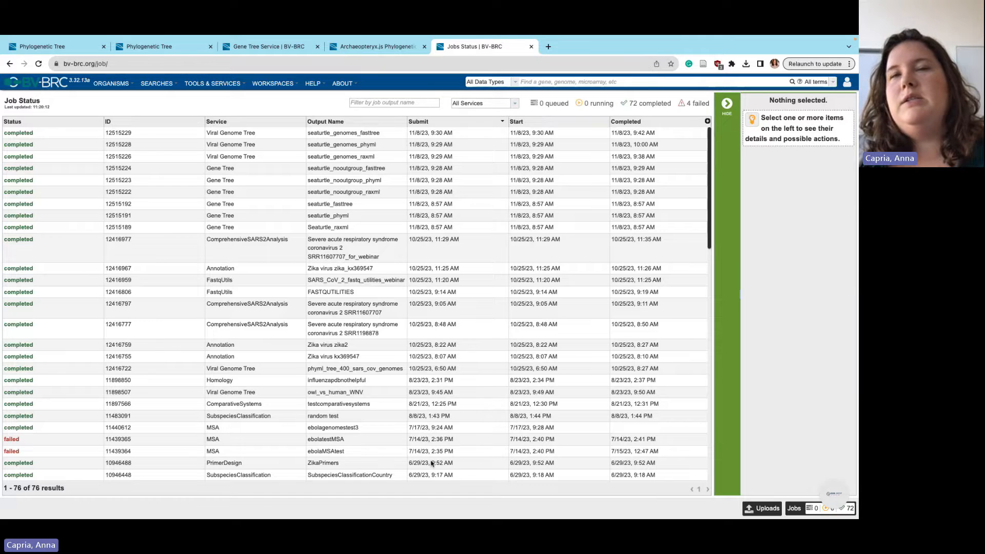
scroll(306, 423, down, 2)
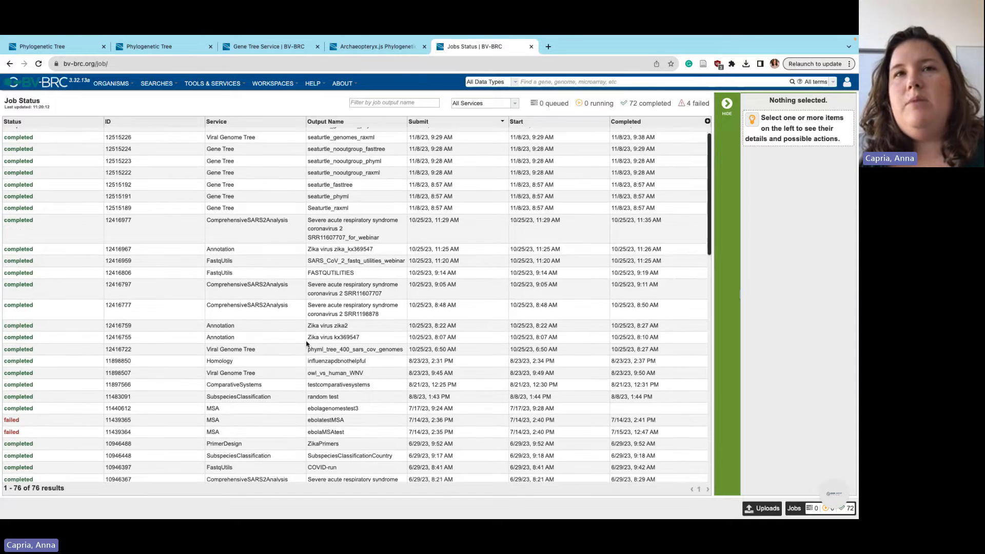
click(89, 421)
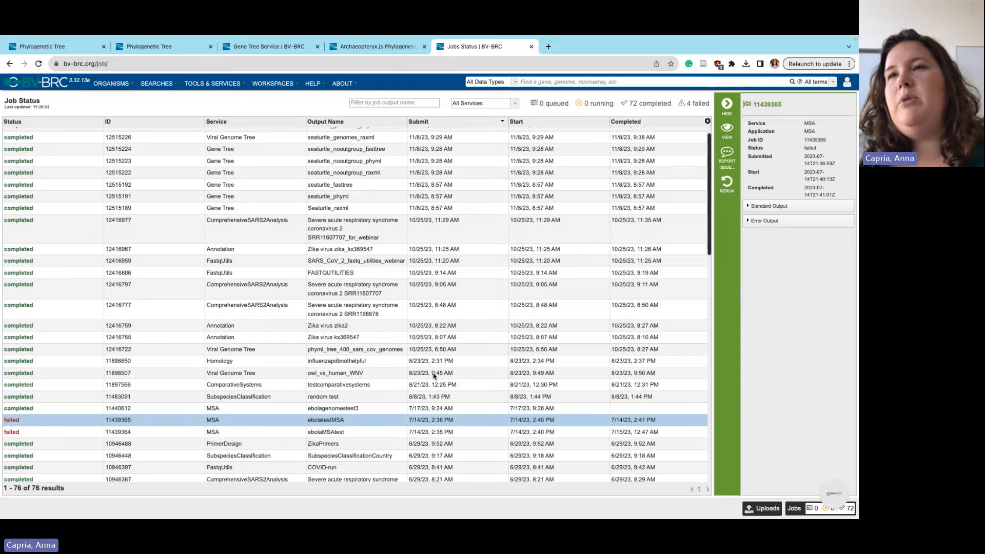
View the prefilled issue report for the failed ebolatestMSA job and close it without submitting
click(727, 165)
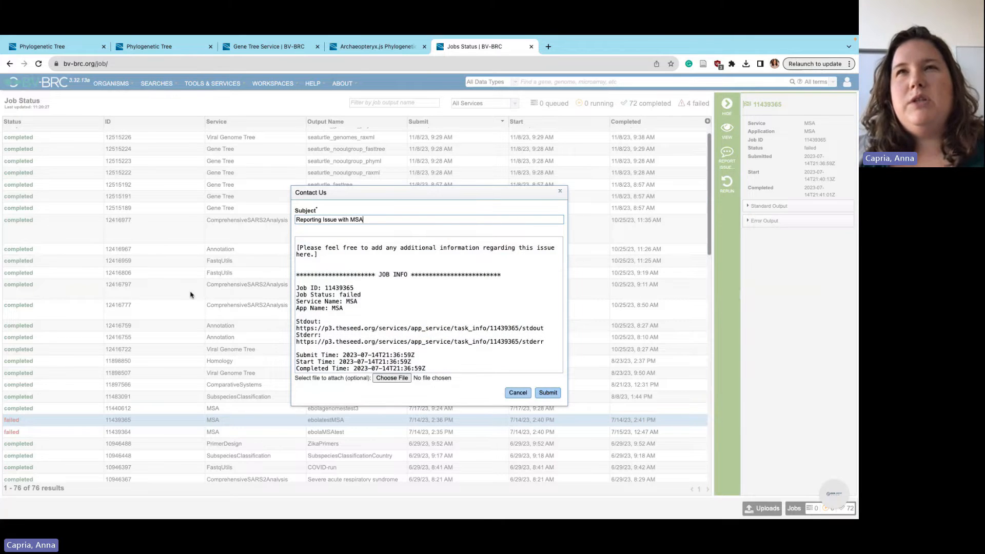
click(382, 292)
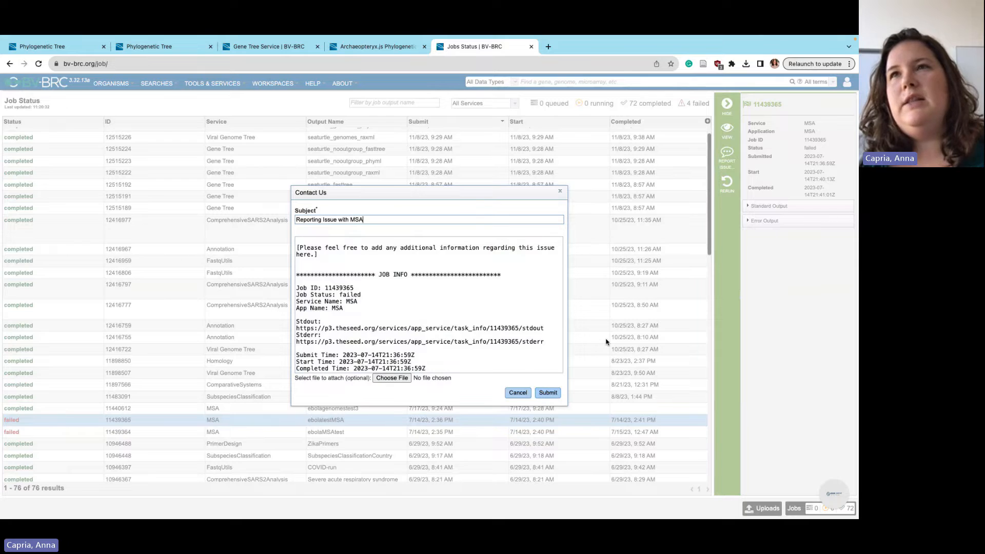
click(560, 193)
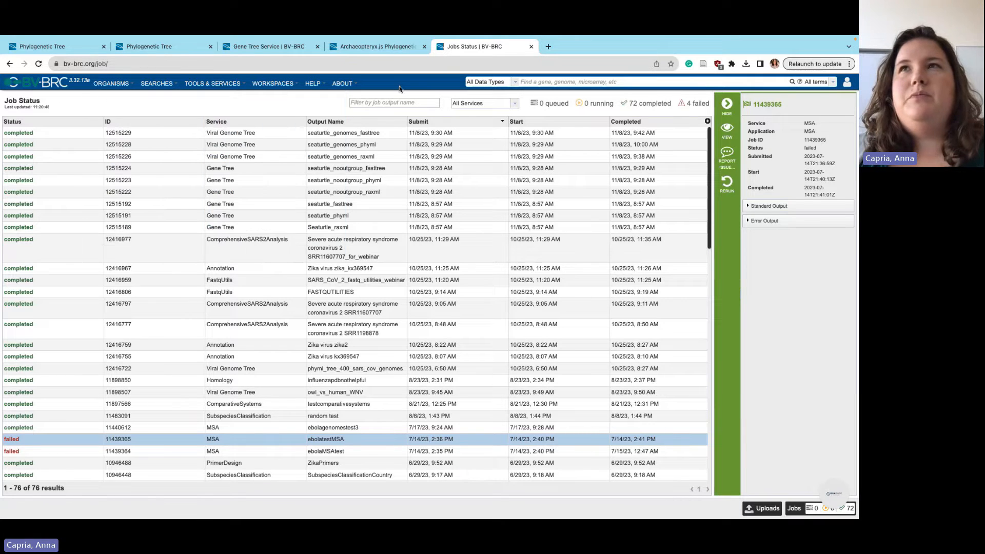
Return to the home page and search all data types for "sea turtles herpesvirus"
click(32, 88)
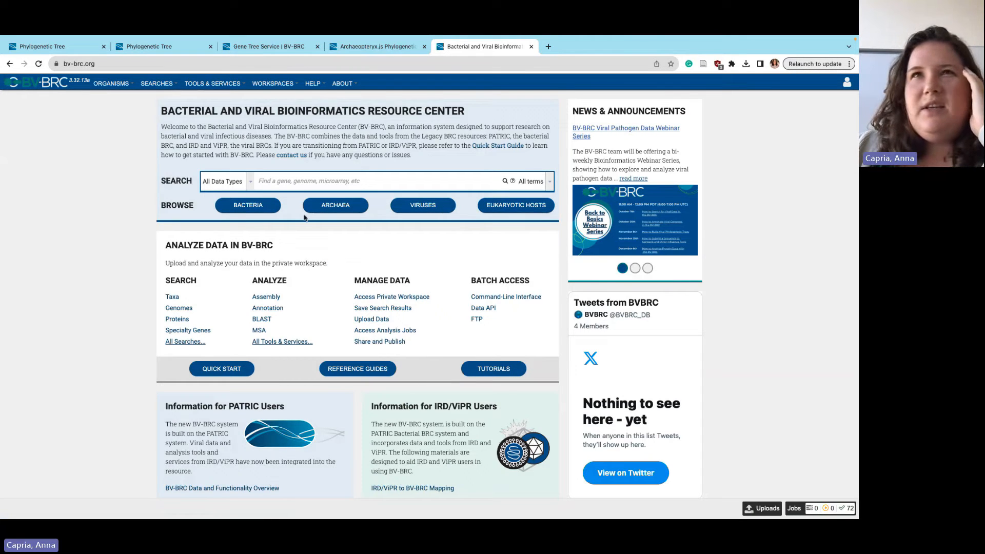
click(336, 183)
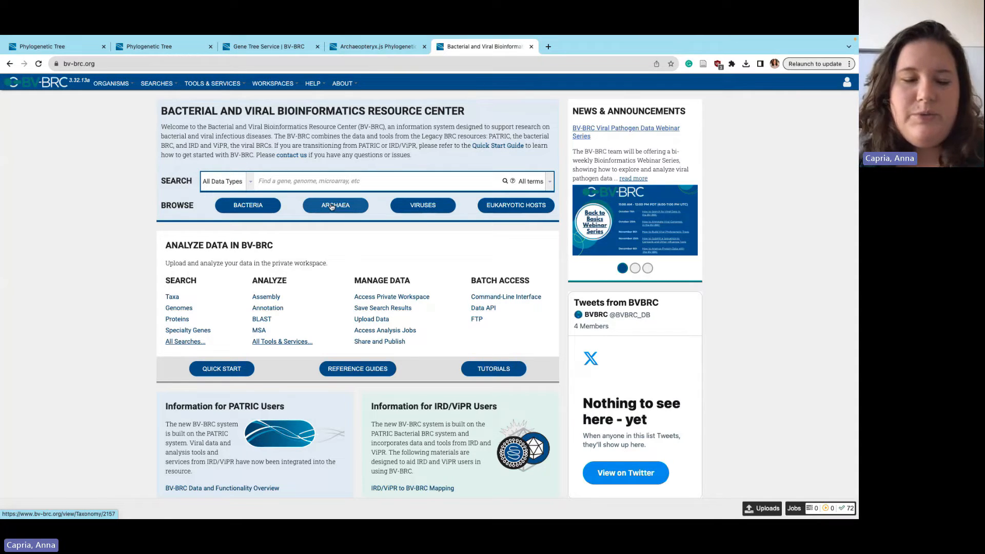
text(s)
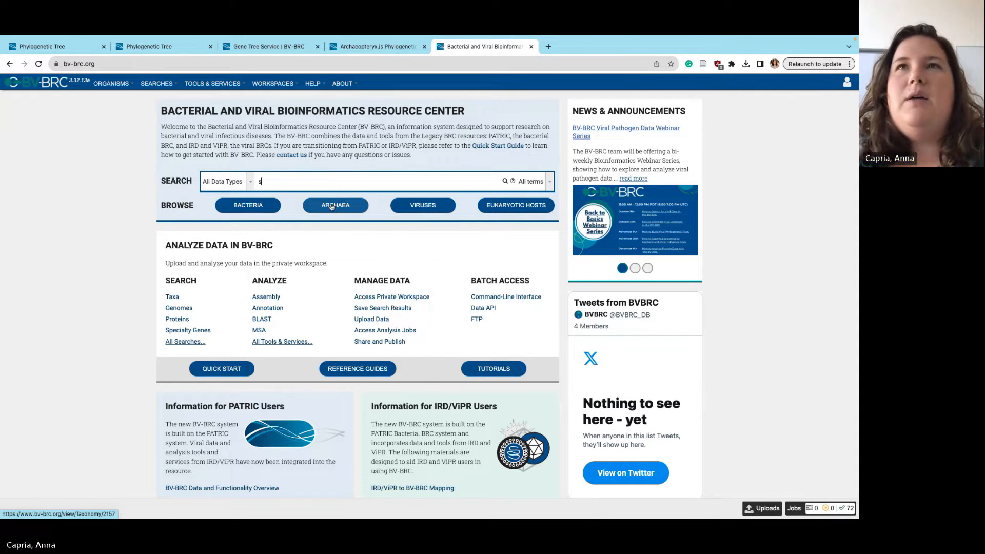
text(ea turt)
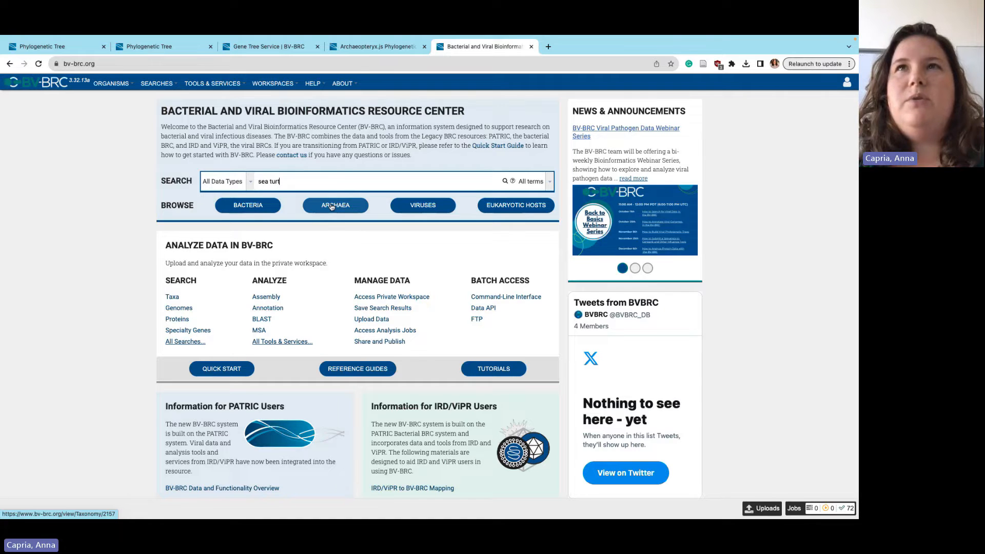
text(les)
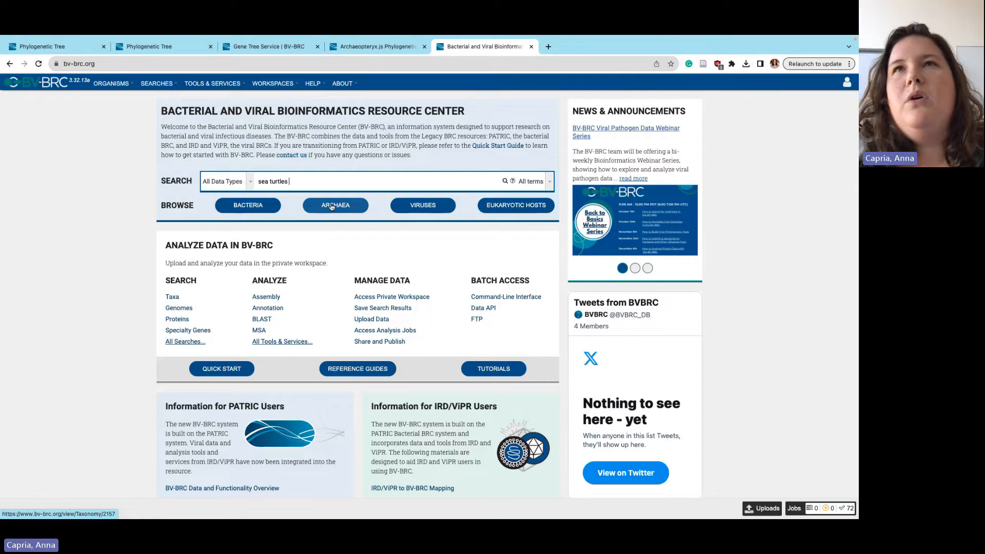
text(herpesvirus)
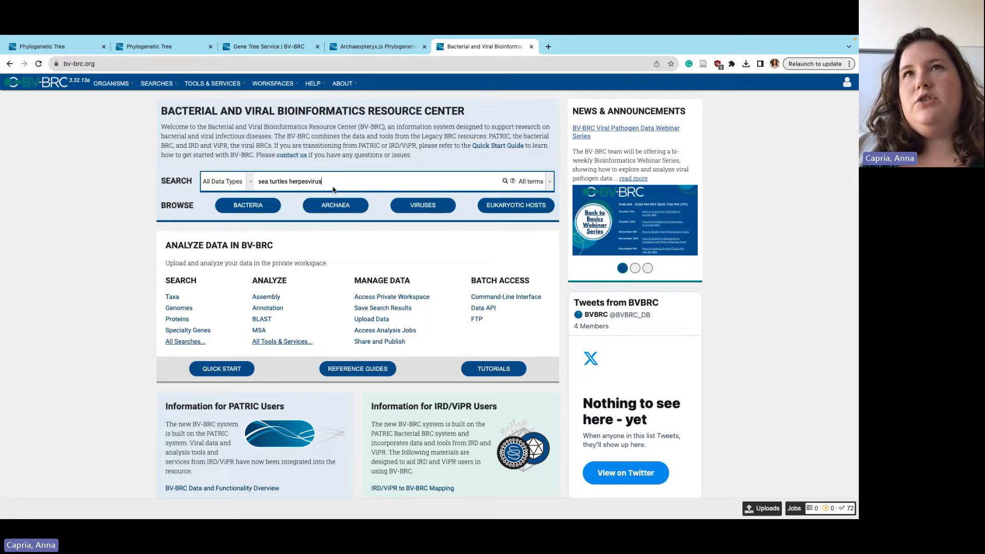
key(Return)
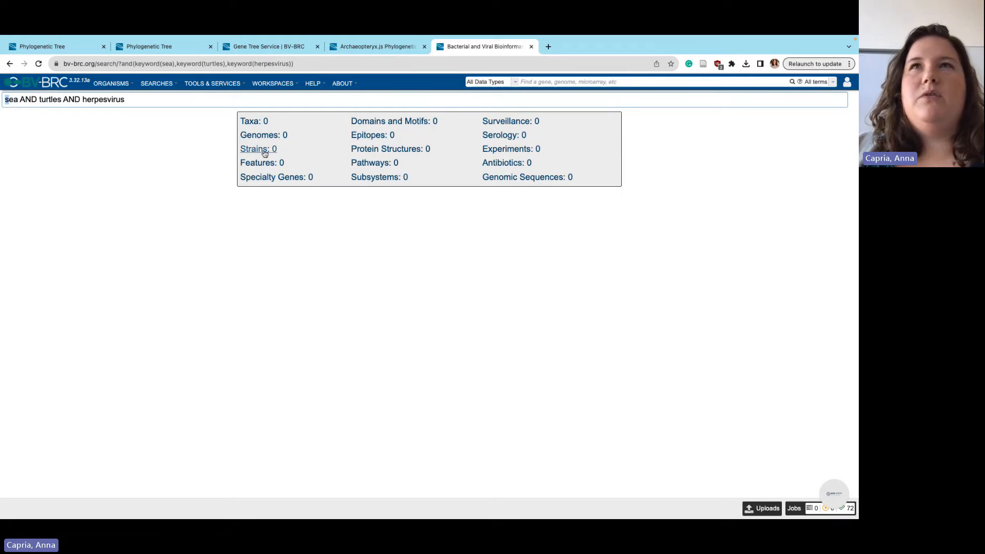
Search all data types for "sea turtle"
click(563, 82)
text(z)
key(BackSpace)
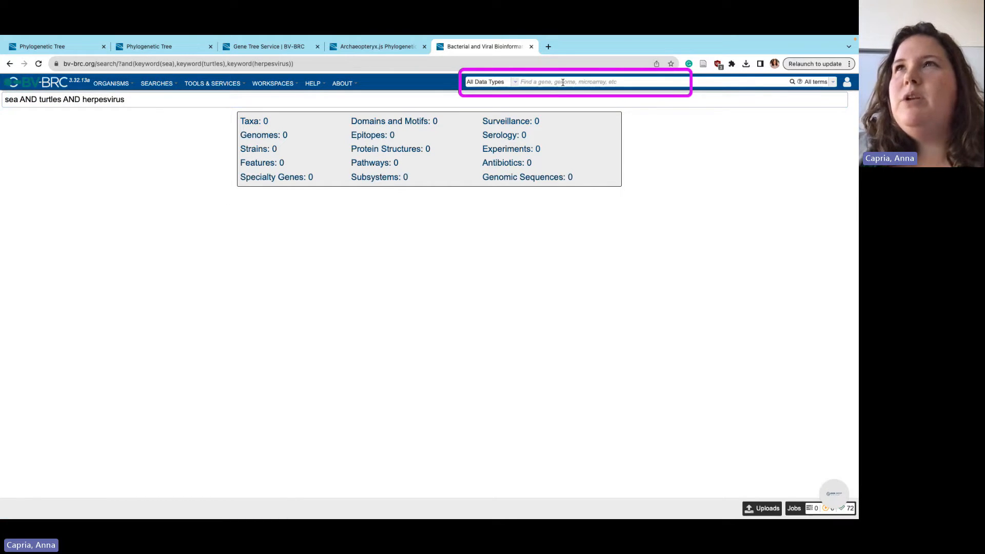
text(sea turtle)
key(Return)
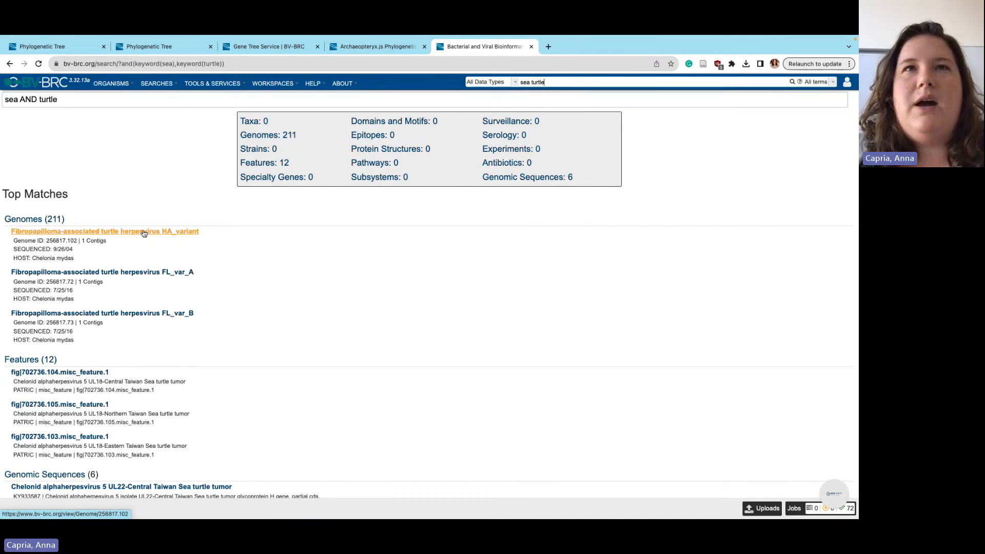
Examine the full list of matching genomes, including the details of the first Pegivirus sp. entry, and return to the search results
click(36, 223)
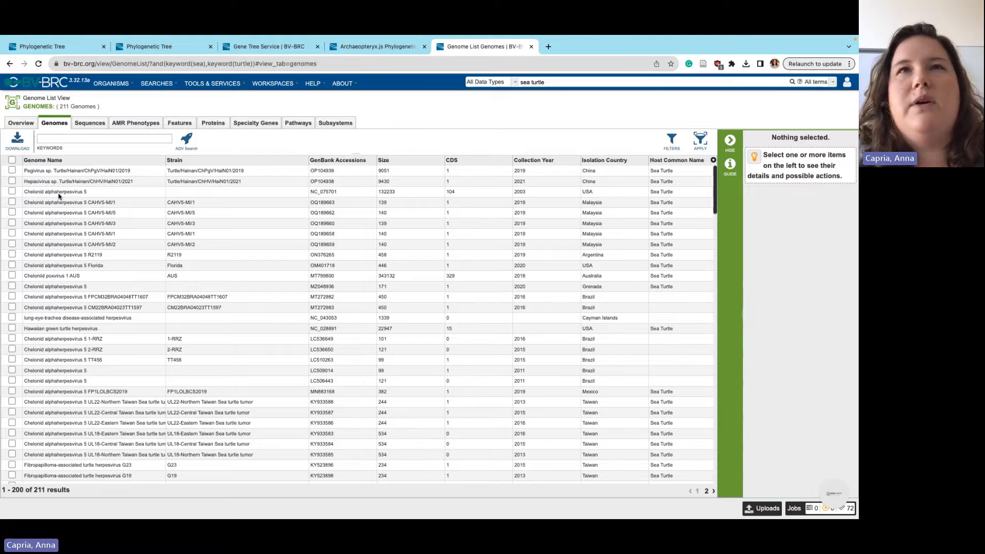
click(99, 172)
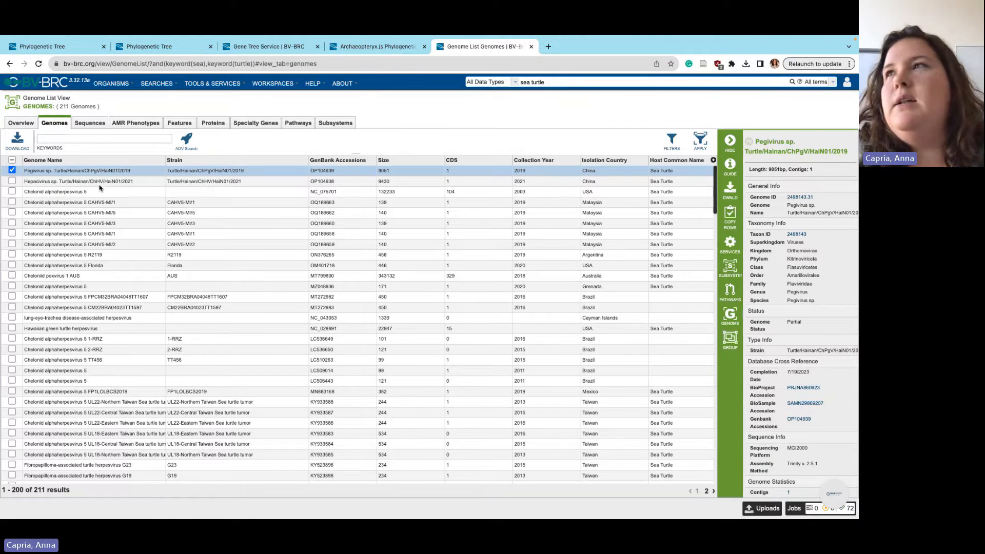
scroll(197, 297, down, 4)
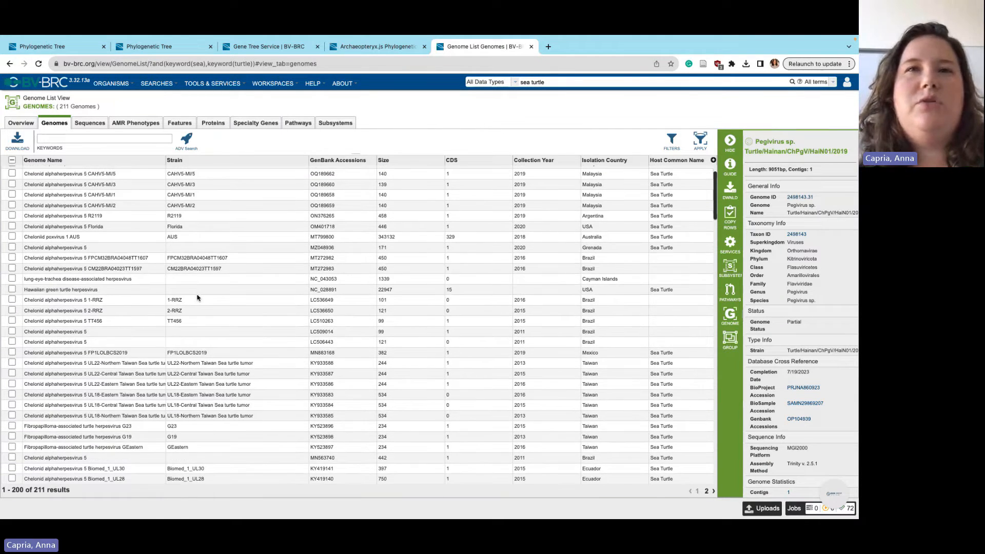
scroll(196, 298, down, 5)
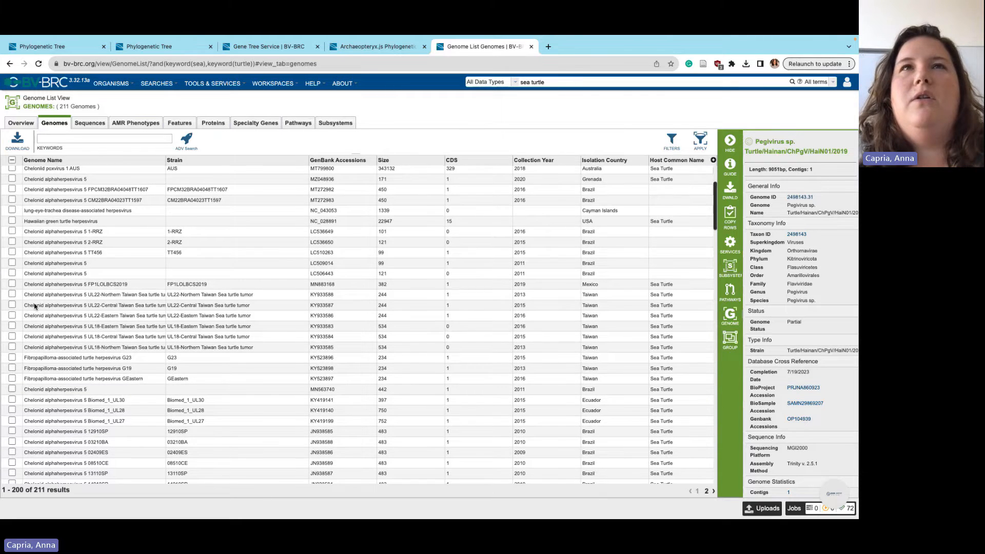
scroll(57, 405, up, 4)
scroll(56, 405, down, 20)
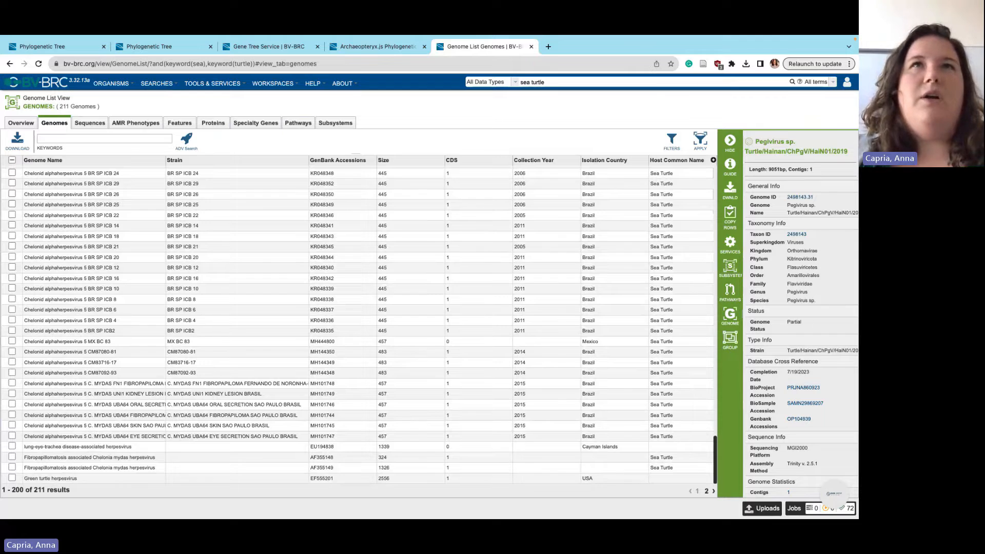
click(10, 64)
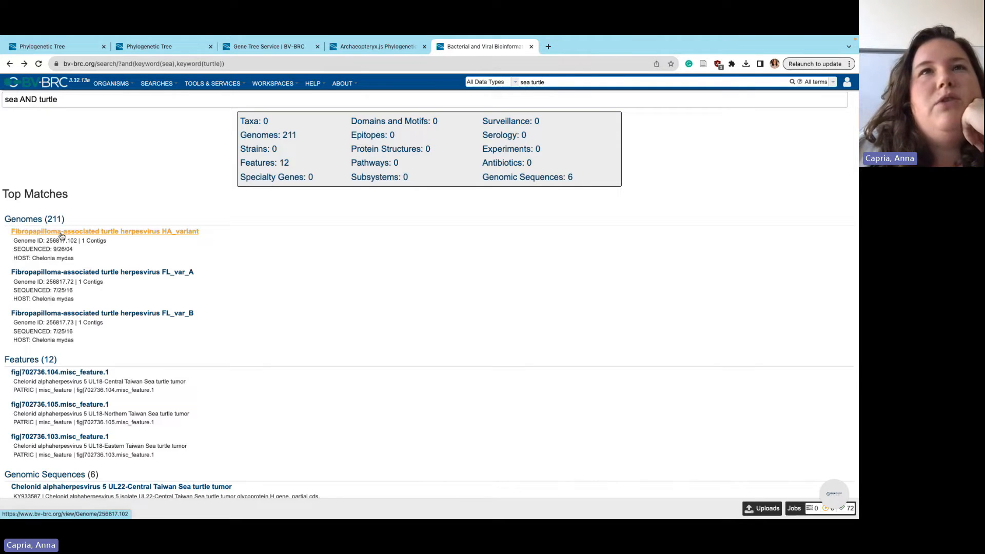
Open the Fibropapilloma-associated turtle herpesvirus HA_variant genome, go to its species Chelonid alphaherpesvirus 5, and list that species' genomes
click(61, 235)
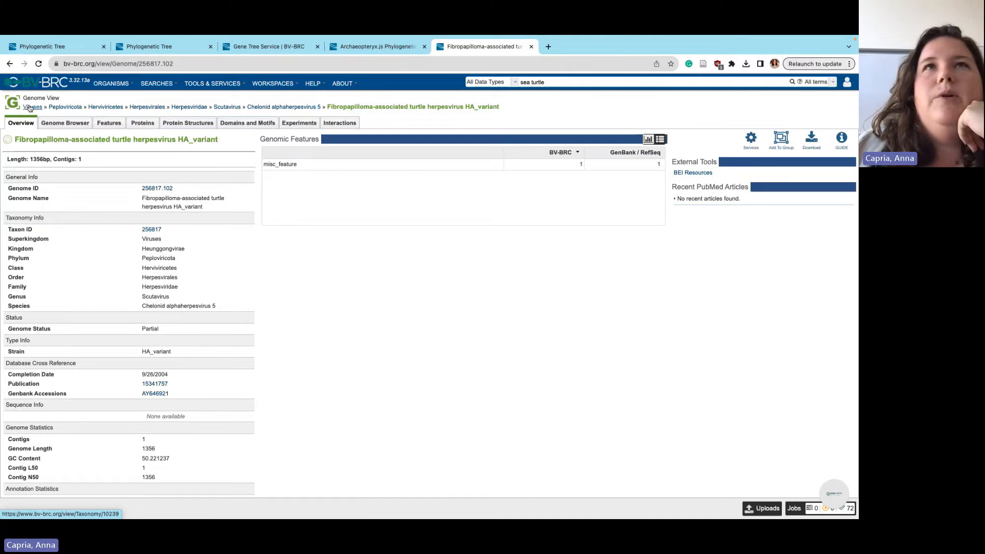
click(287, 106)
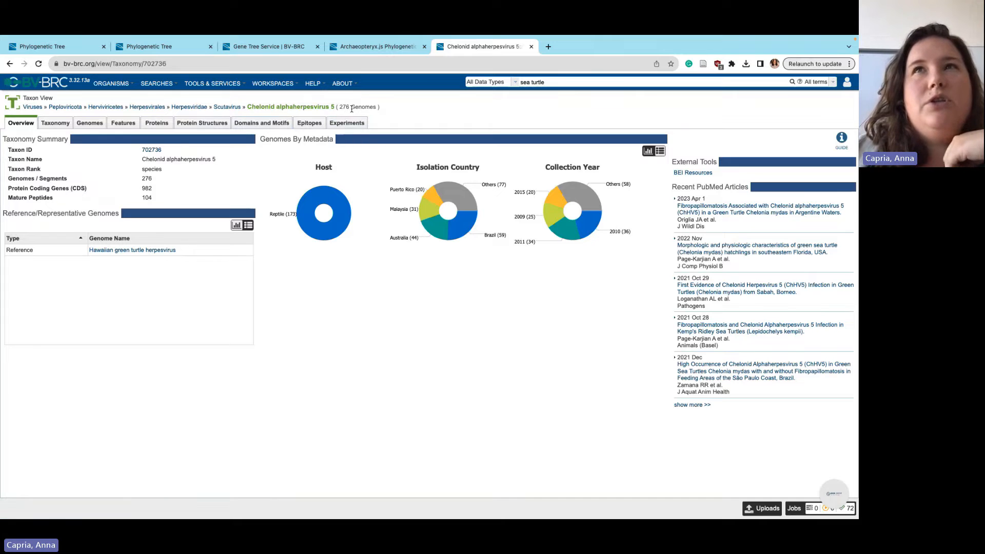
drag(340, 108, 370, 108)
click(86, 125)
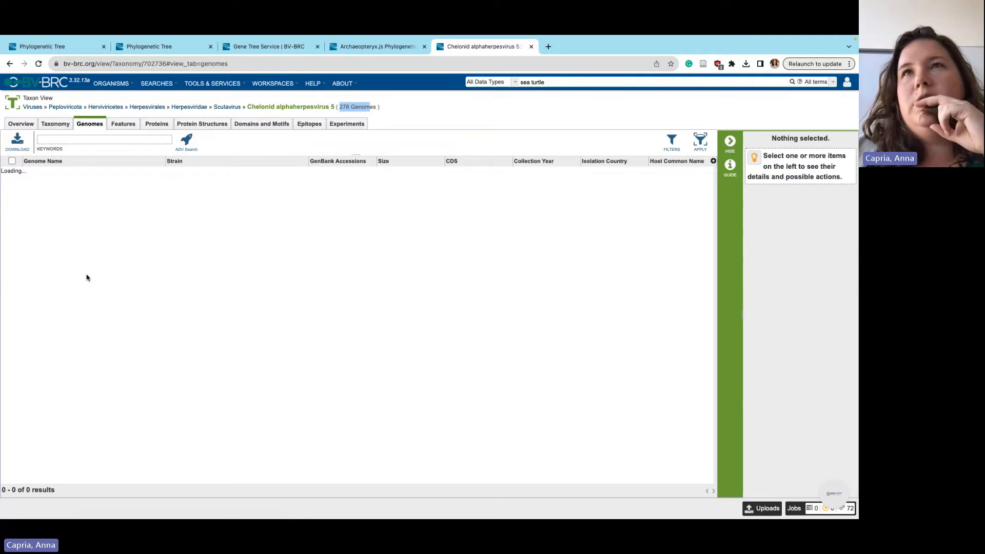
Sort the genomes by host common name and look through the list for entries with and without a host
click(672, 162)
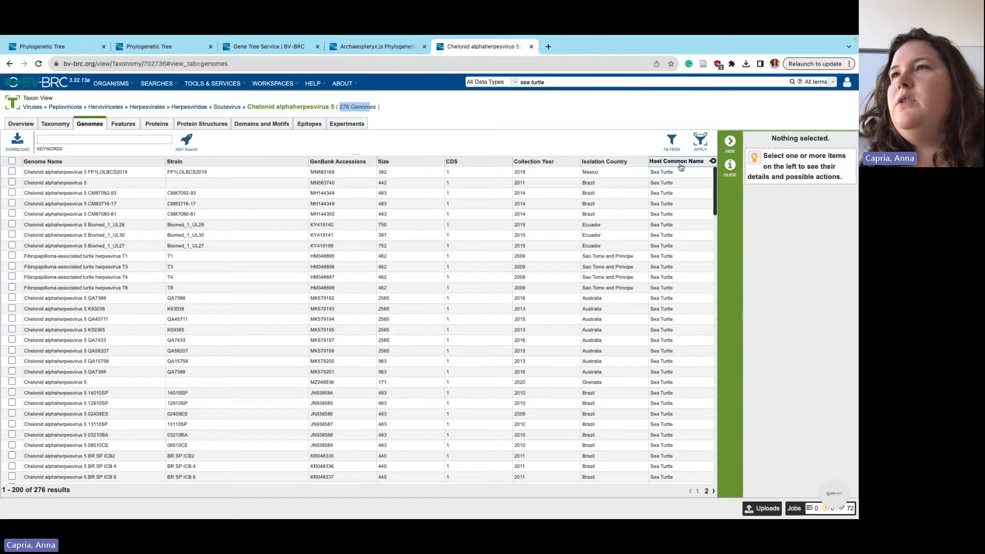
click(679, 163)
scroll(644, 271, down, 7)
scroll(645, 271, down, 20)
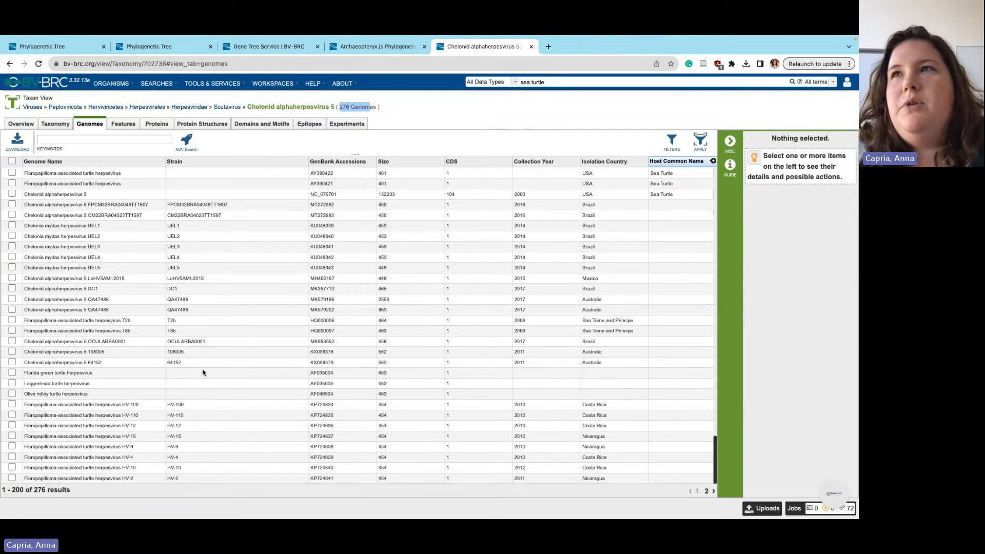
scroll(268, 306, up, 1)
scroll(268, 306, up, 10)
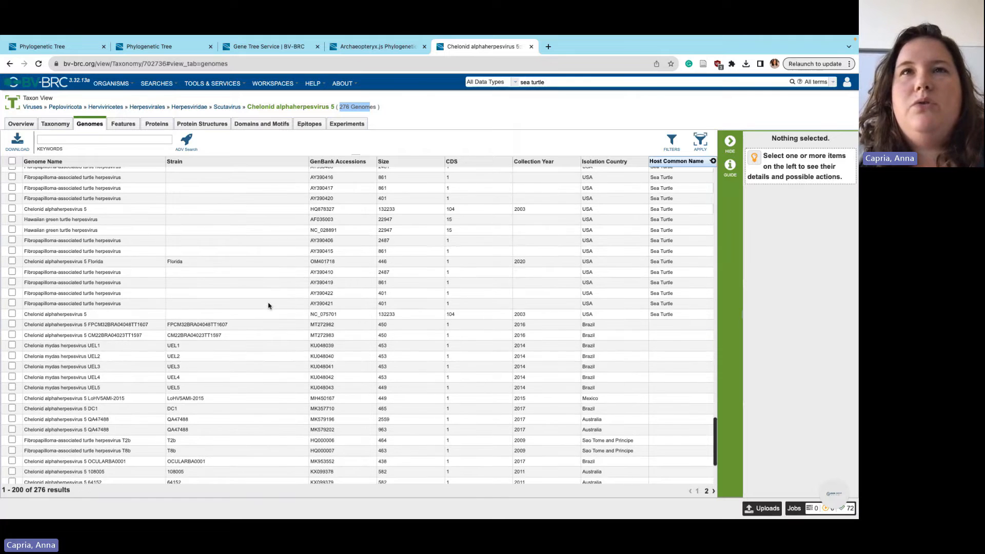
scroll(268, 305, up, 6)
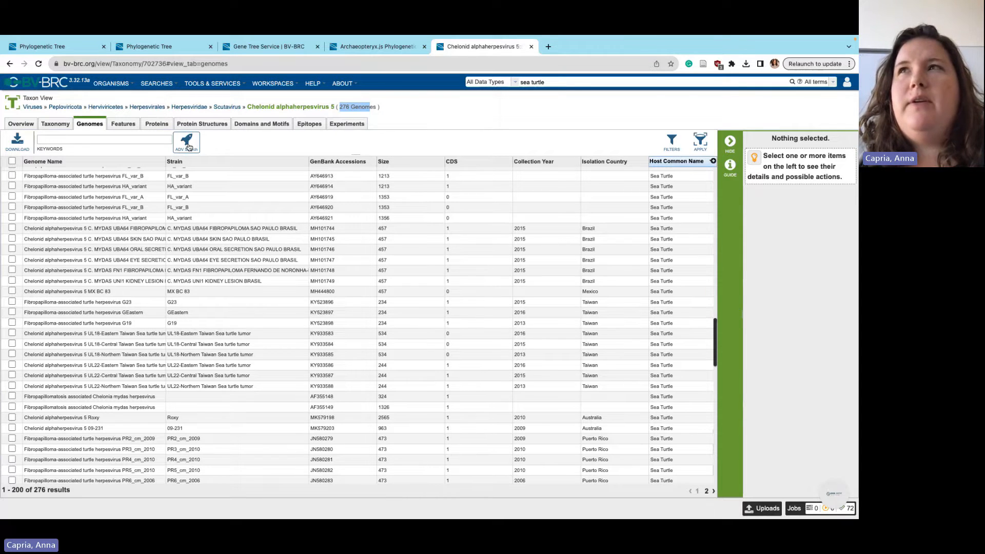
Show the metadata filters for the genome list and enlarge the filter area to view more collection years and countries
click(671, 142)
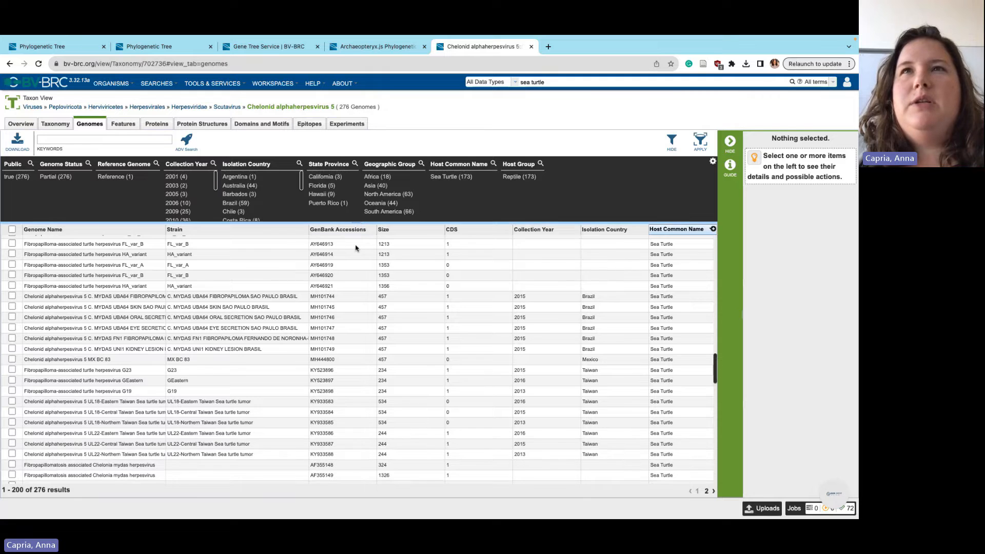
drag(355, 223, 353, 247)
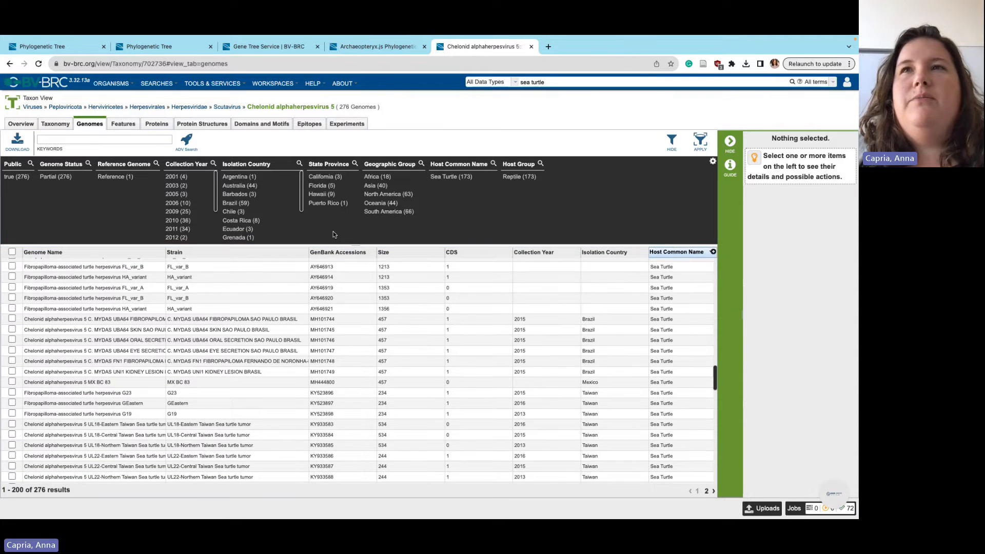
scroll(252, 328, down, 1)
scroll(252, 331, down, 3)
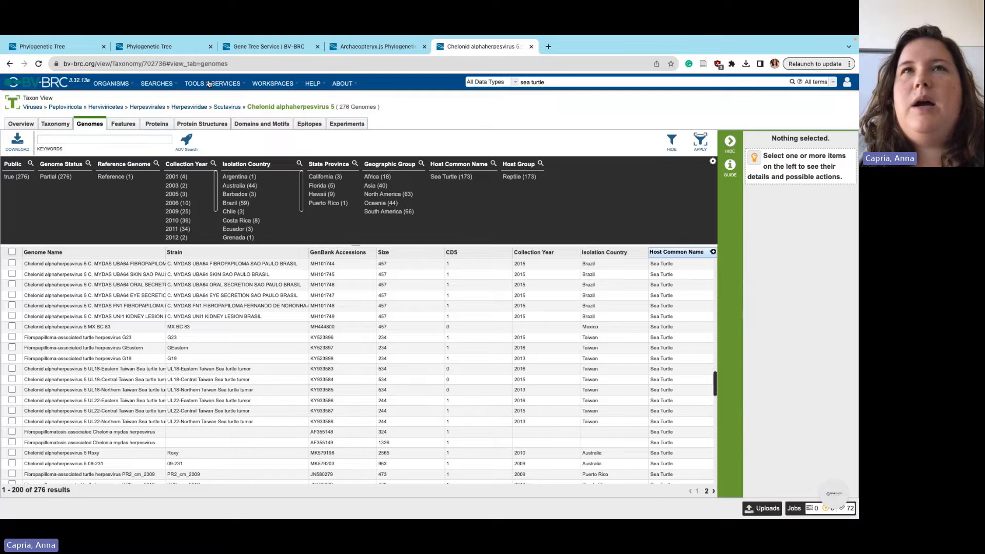
click(224, 84)
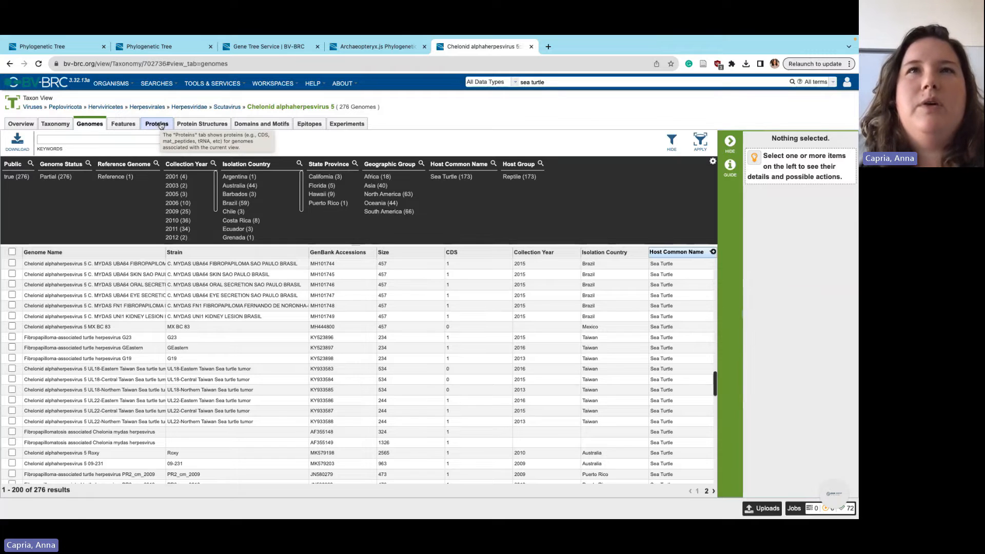
List the species' proteins sorted by product and select the DNA polymerase entries through the last DNA polymerase UL30 row
click(159, 125)
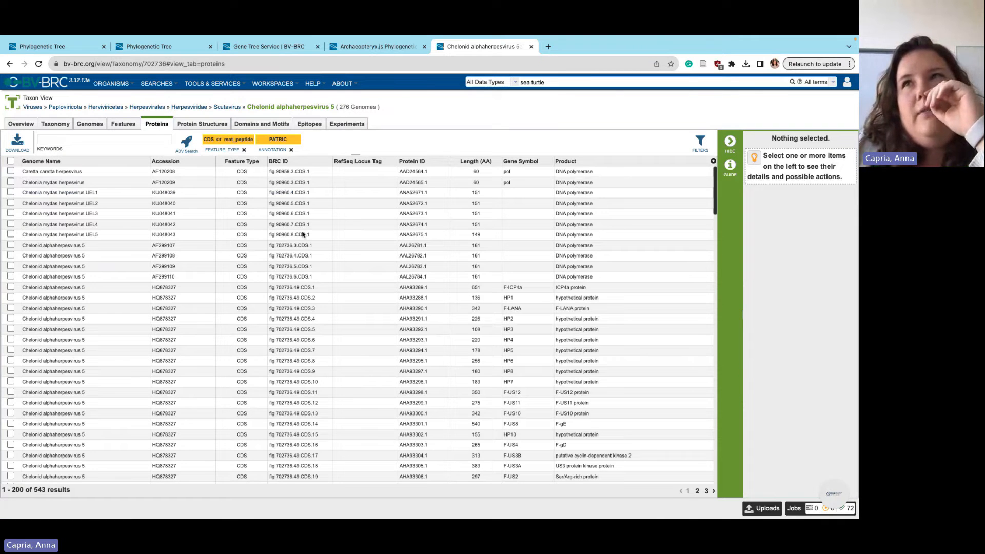
click(574, 162)
scroll(528, 288, down, 3)
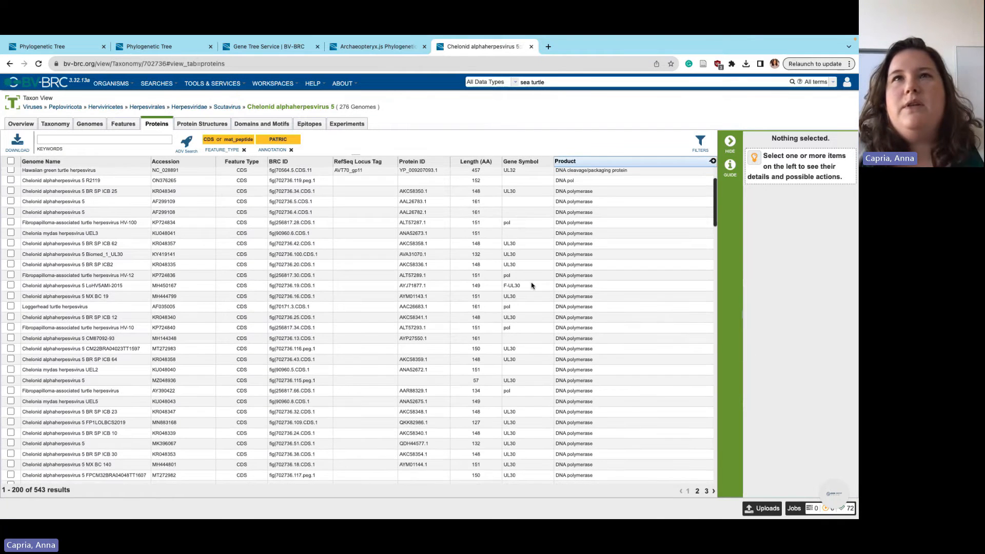
click(11, 201)
scroll(10, 201, down, 10)
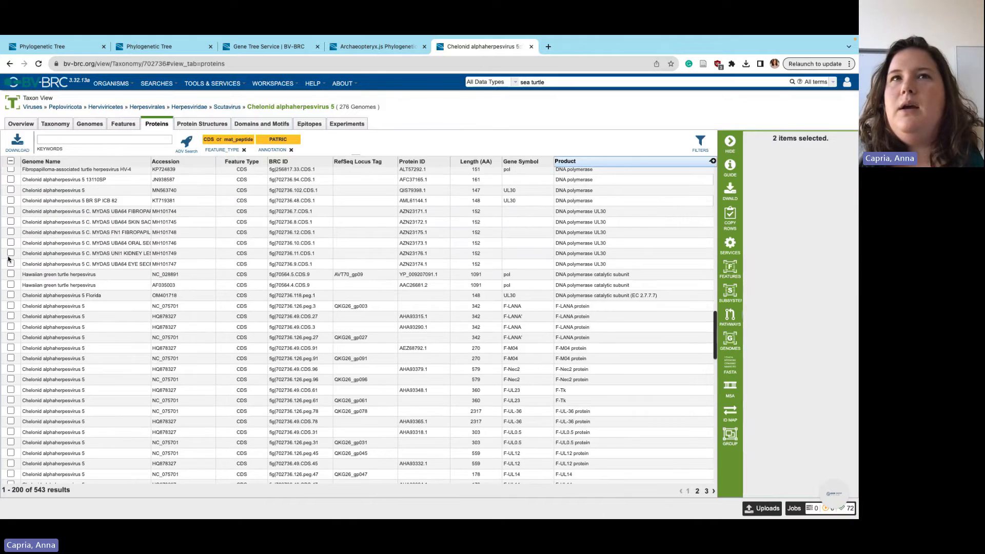
shift+click(11, 263)
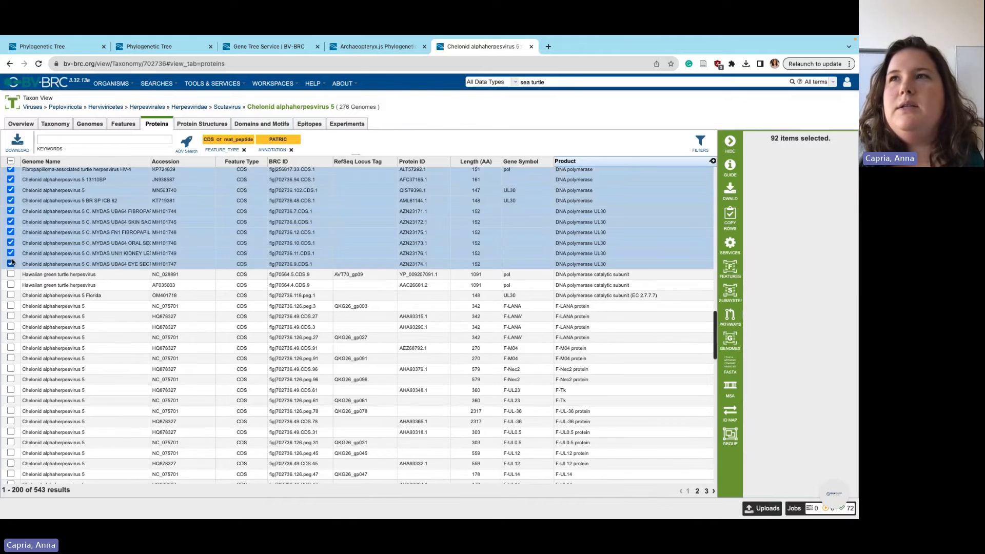
Add the selected proteins to a new group named dna_polymerase_alphaherpesvirus in the Feature Groups folder
click(730, 437)
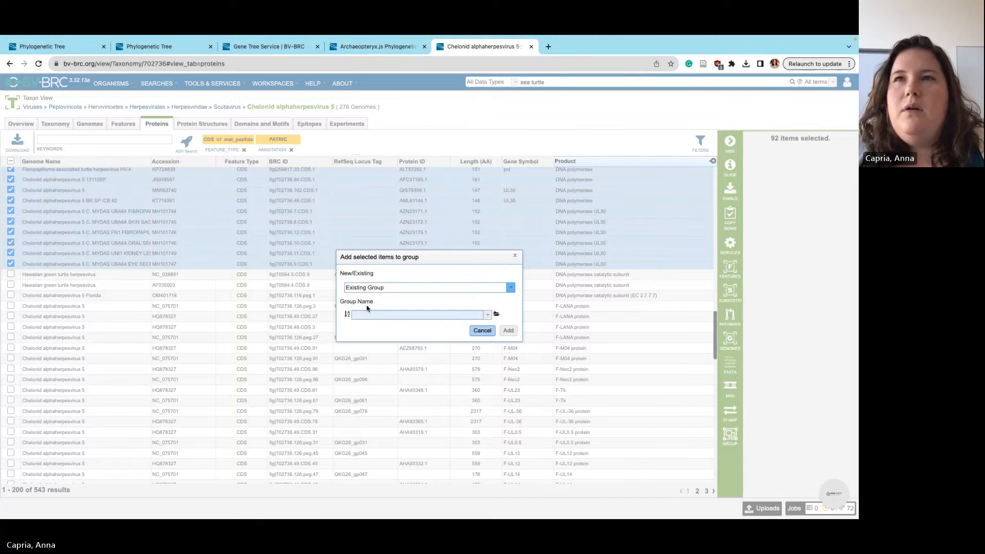
click(383, 287)
click(380, 298)
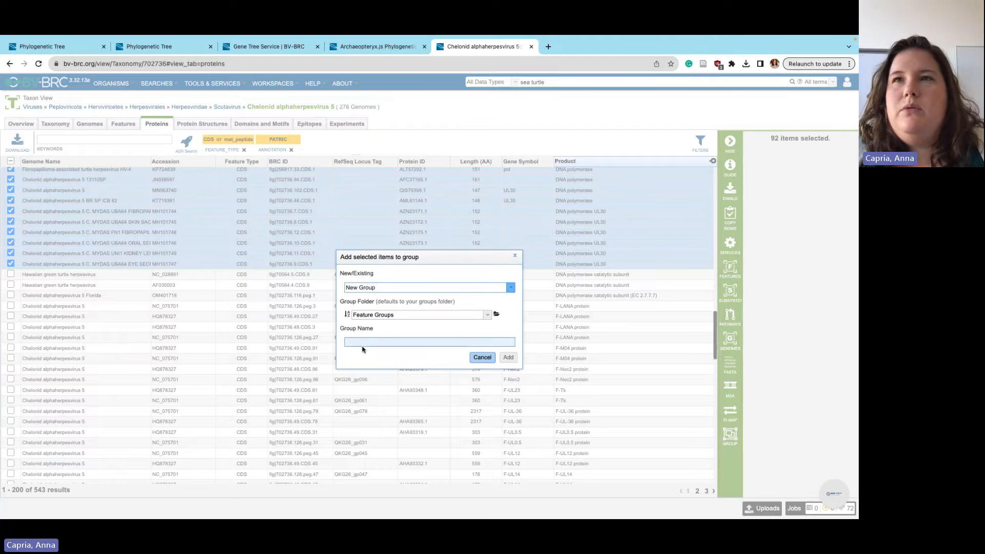
click(363, 345)
text(dna)
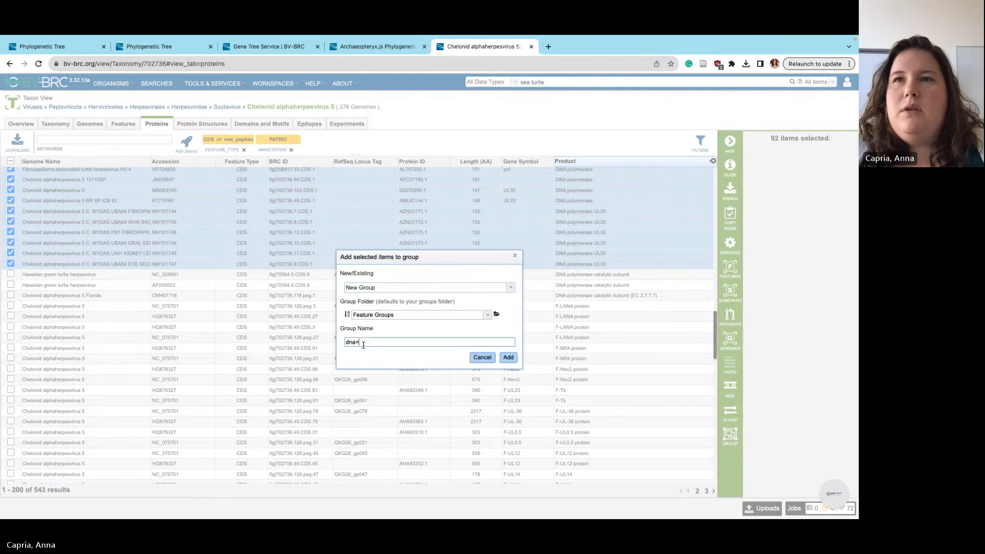
text(_po)
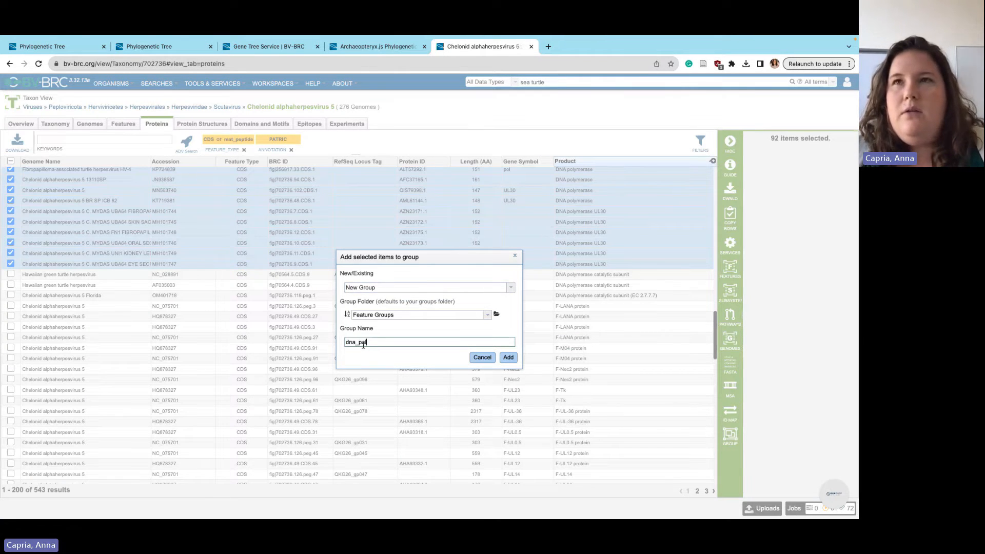
text(lymerase_alphaherpesvirus)
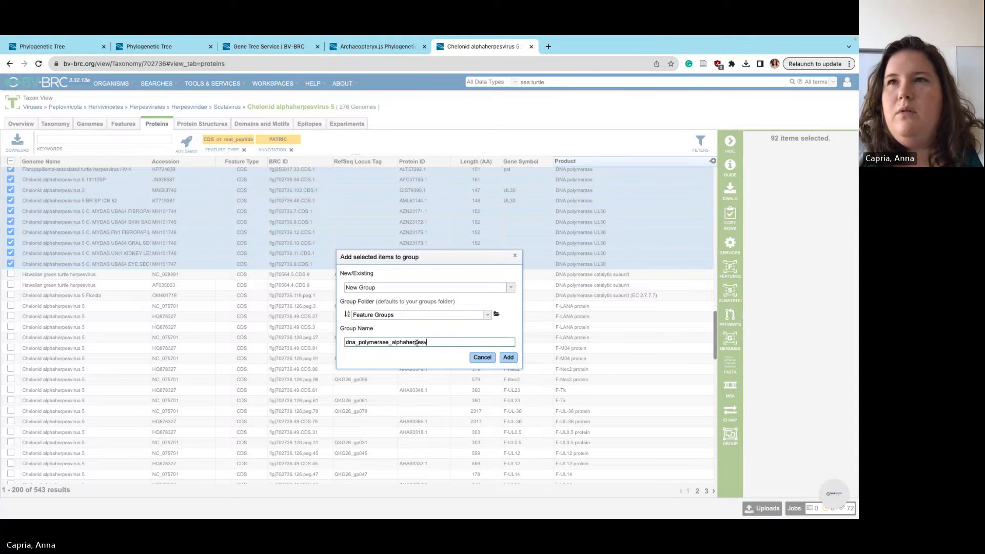
click(509, 358)
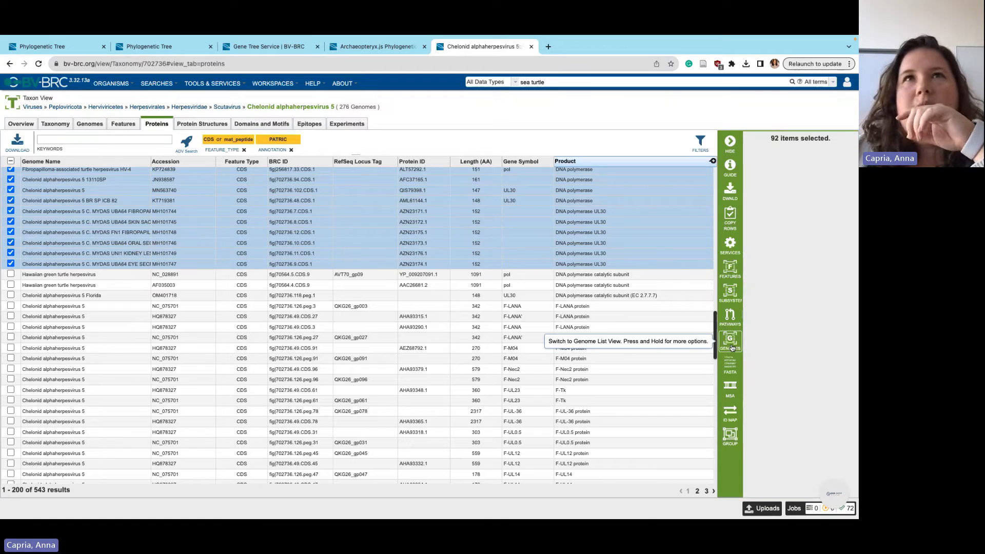
Switch to the list of genomes belonging to the selected proteins and select all of them
click(730, 343)
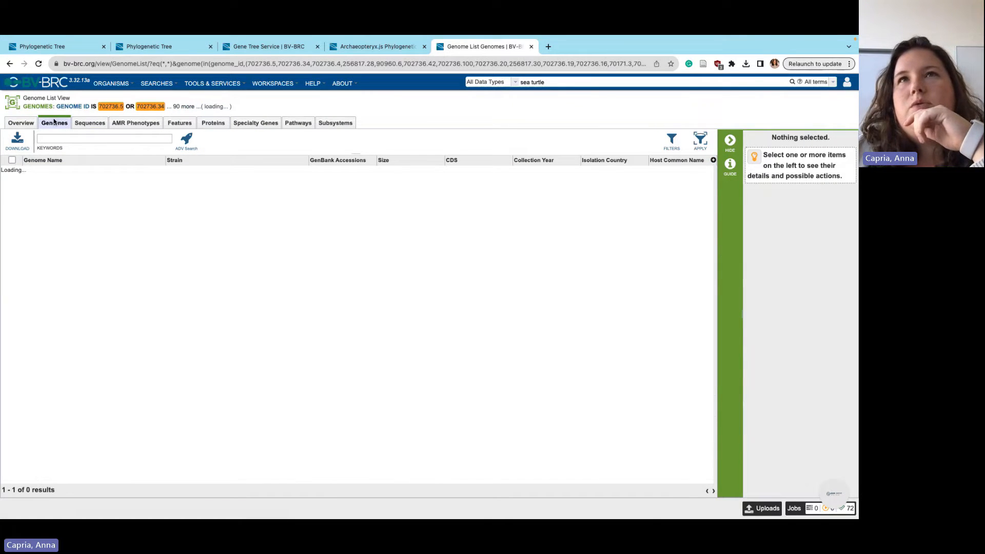
click(11, 161)
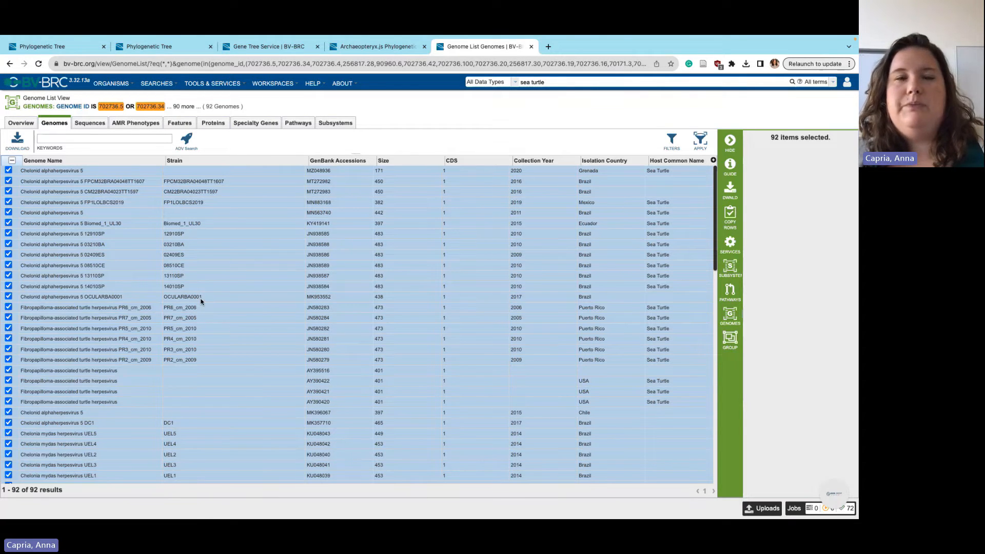
Open the Viral Genome Tree service
click(213, 84)
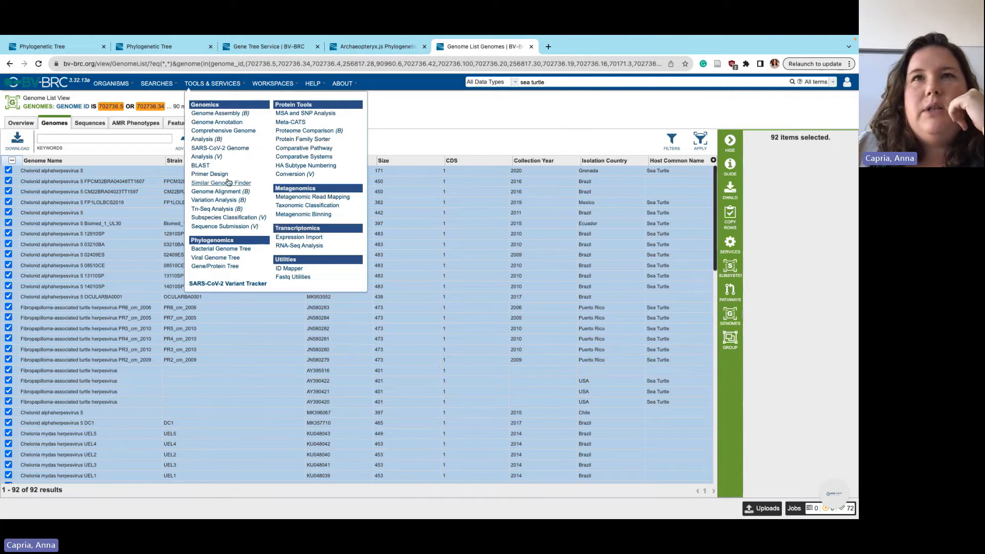
click(232, 258)
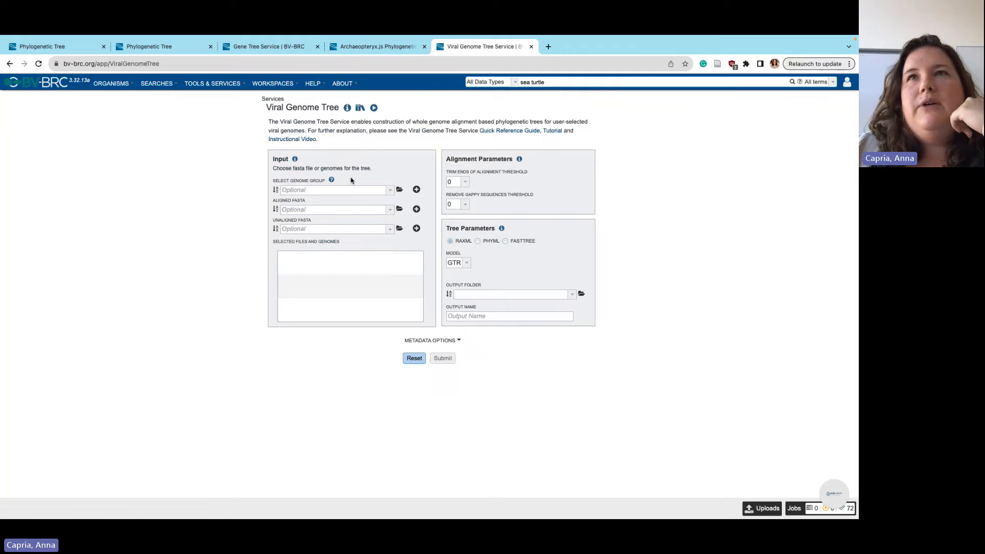
click(273, 85)
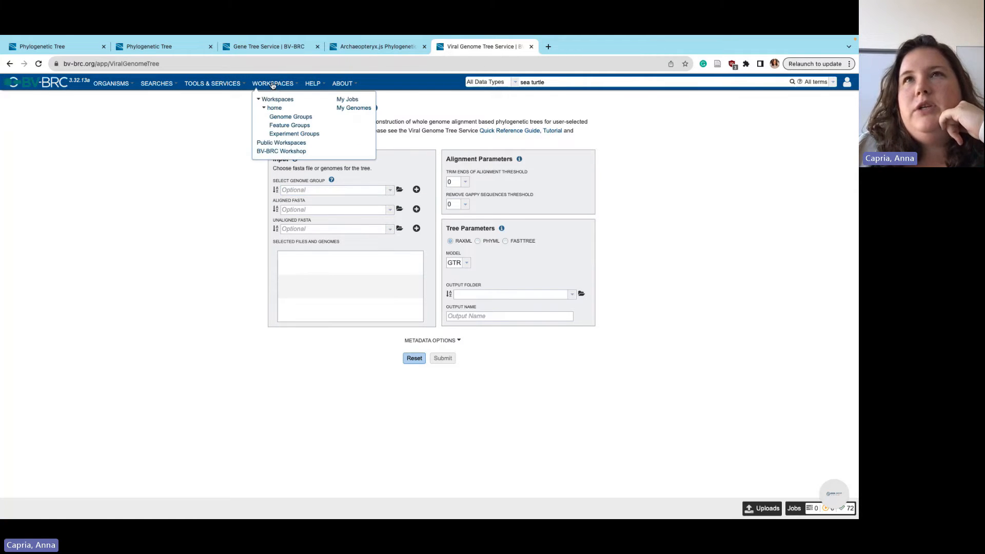
click(227, 84)
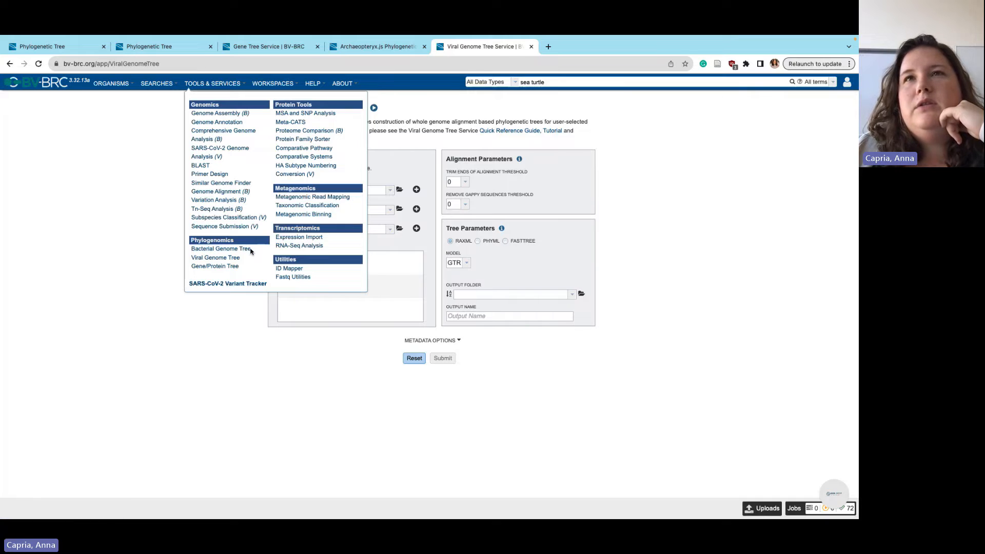
click(232, 259)
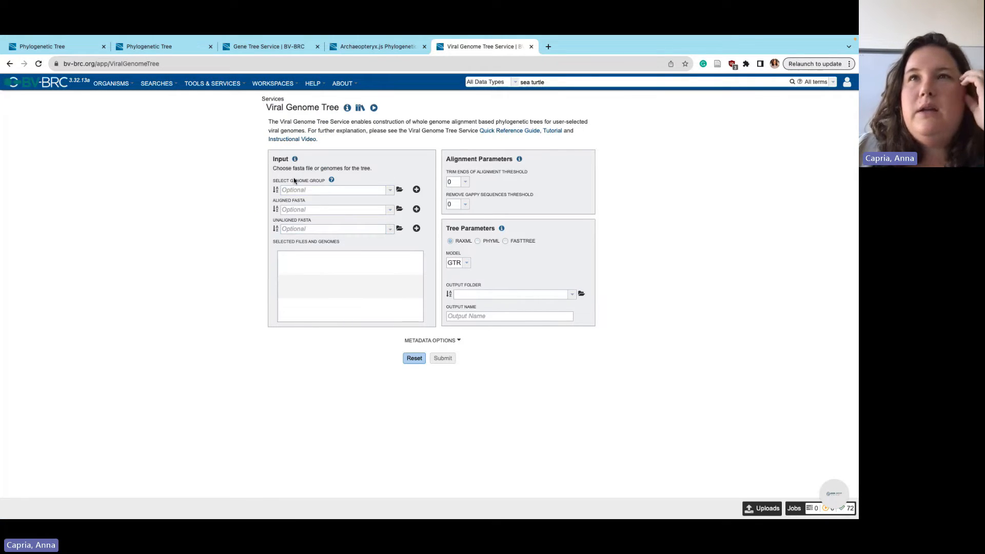
Look through the workspace files offered as aligned FASTA input and close the list without choosing one
drag(273, 181, 273, 201)
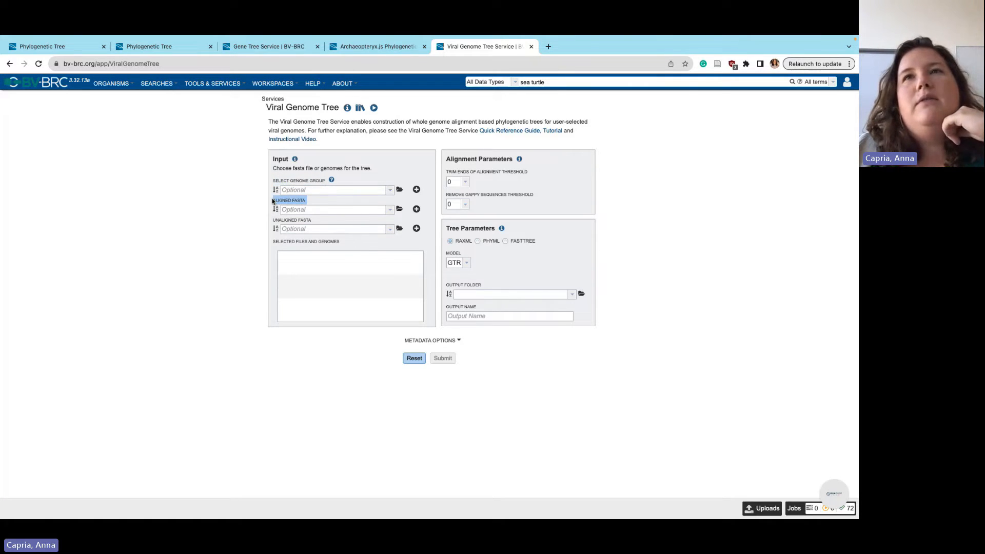
click(391, 211)
scroll(309, 319, down, 2)
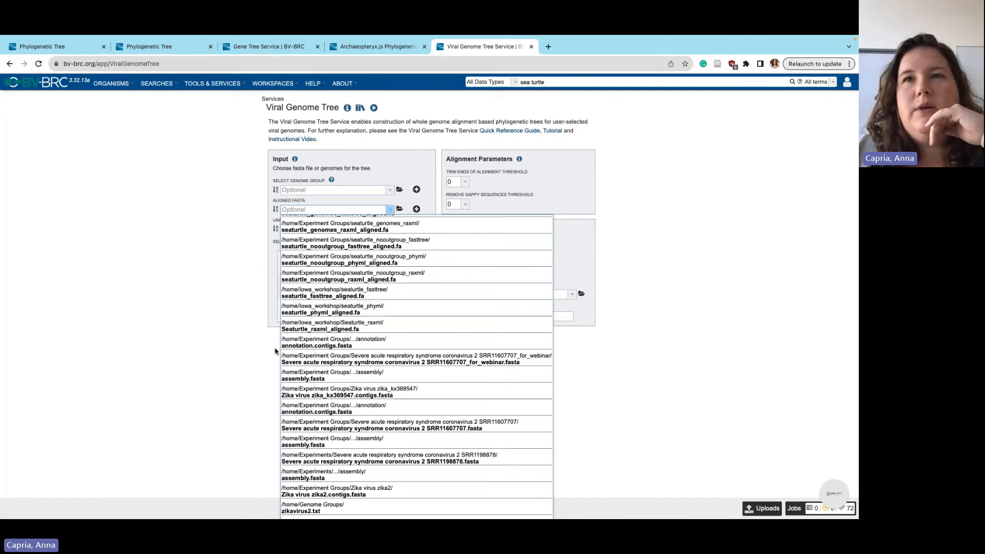
scroll(315, 354, down, 1)
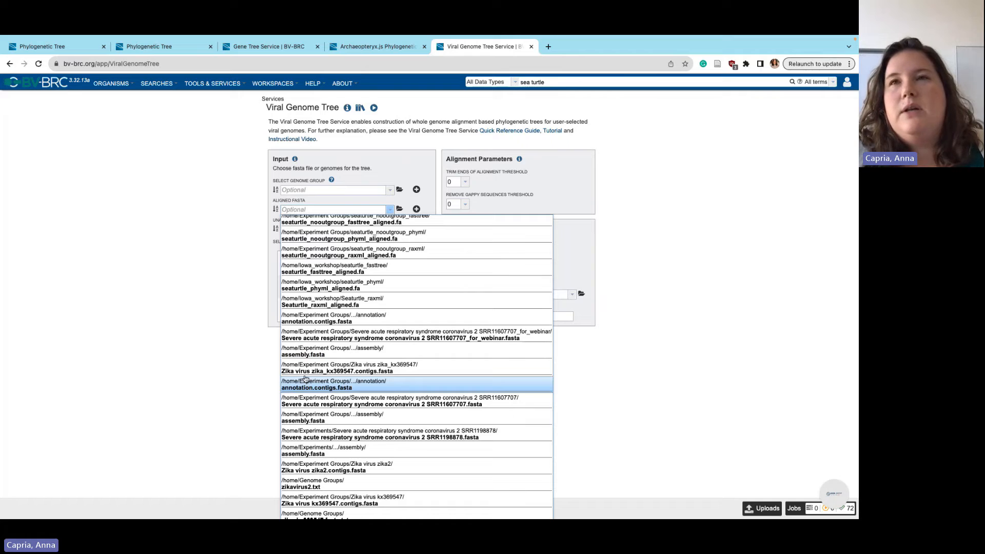
click(220, 400)
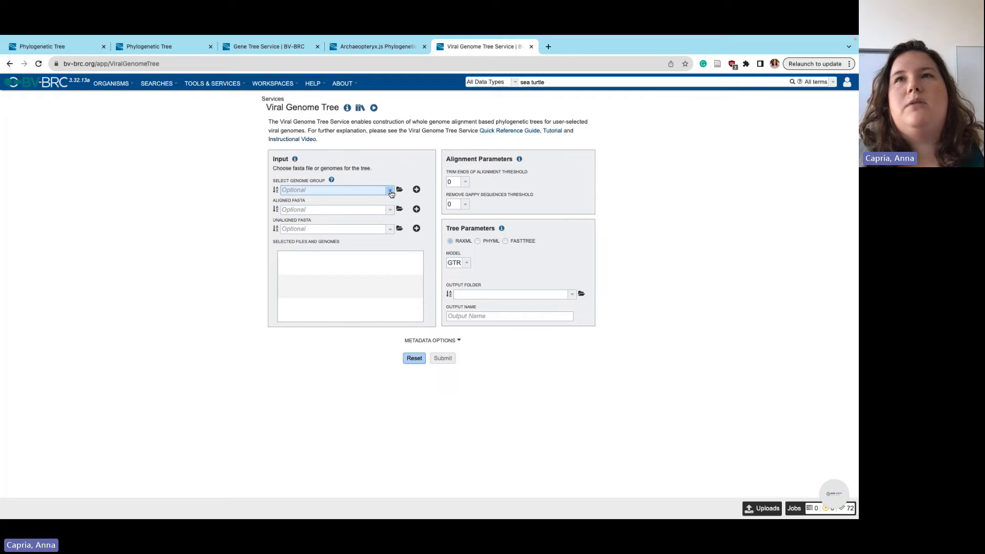
Add the sea_turtles_herpesvirus group from the workspace's Genome Groups folder to the selected files and genomes
click(391, 192)
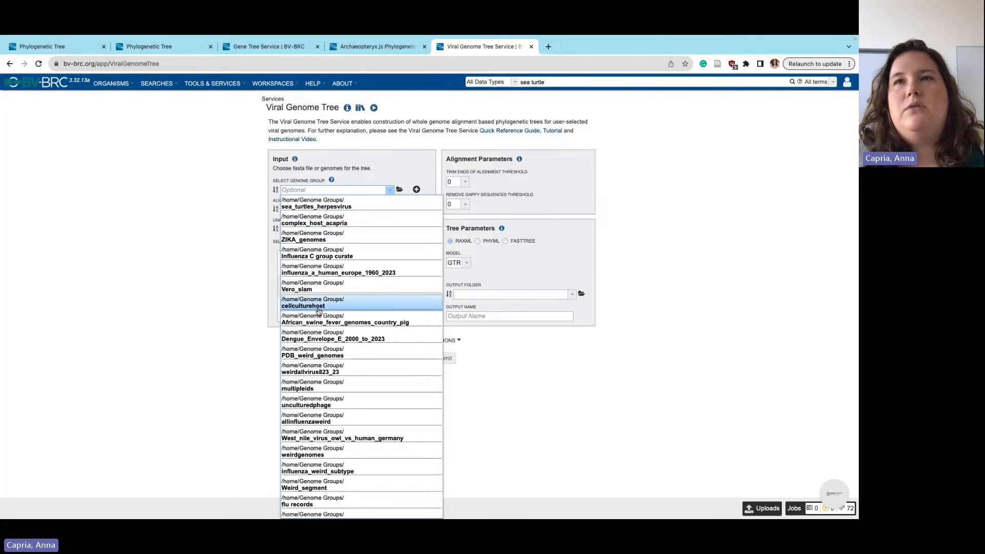
click(400, 190)
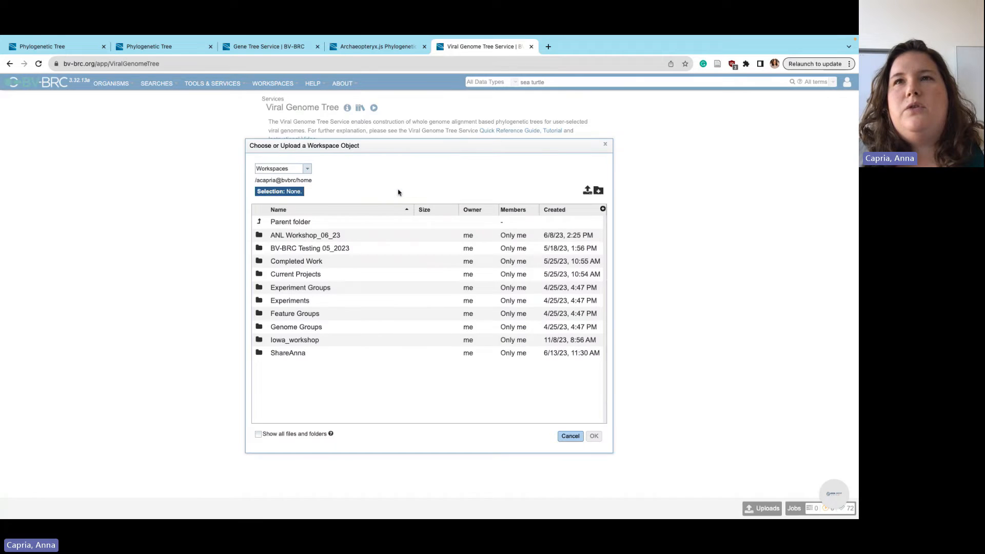
double_click(296, 314)
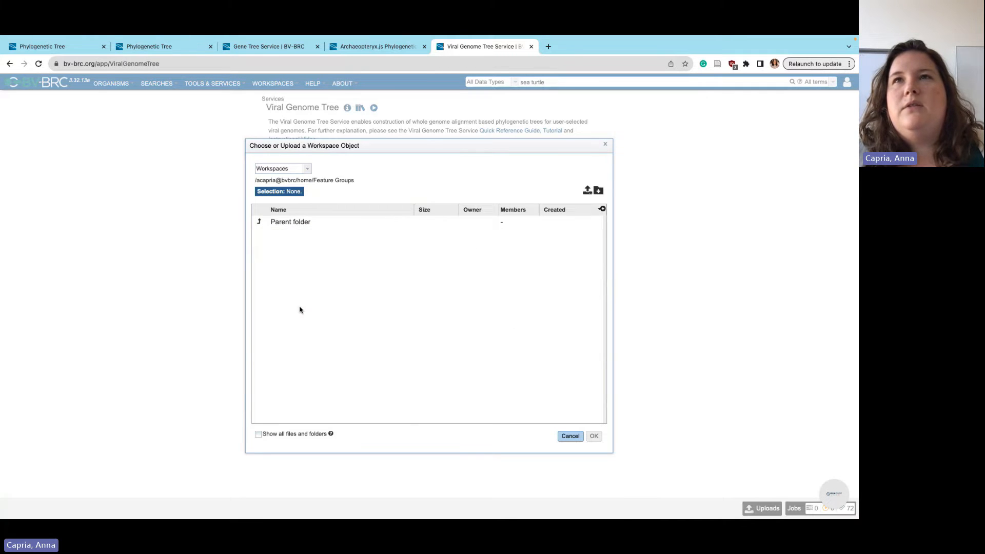
double_click(259, 223)
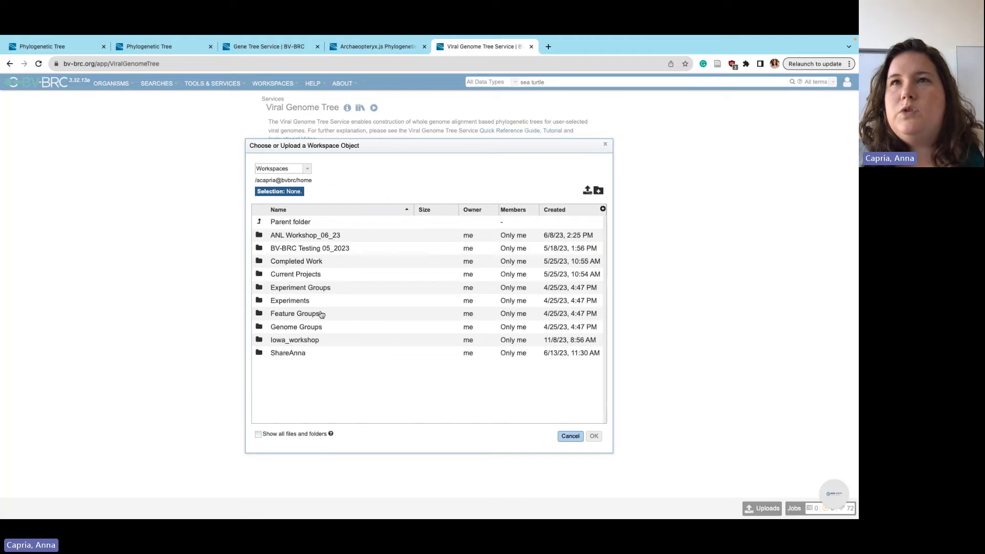
double_click(302, 327)
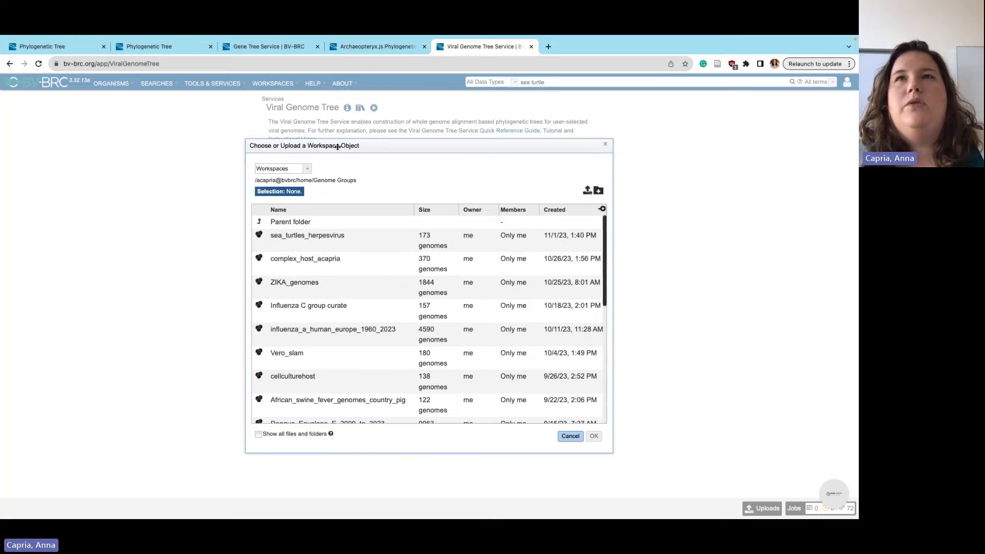
click(360, 240)
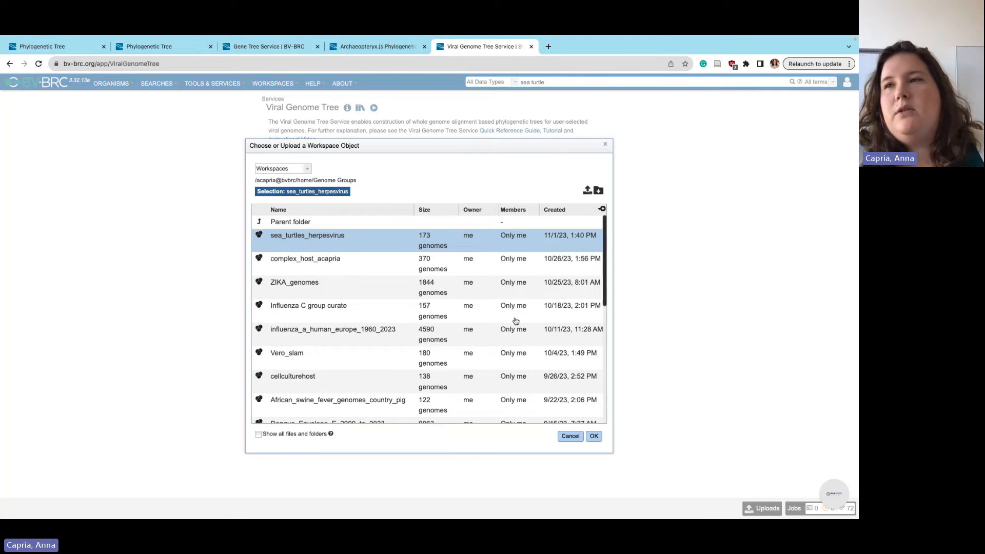
click(594, 436)
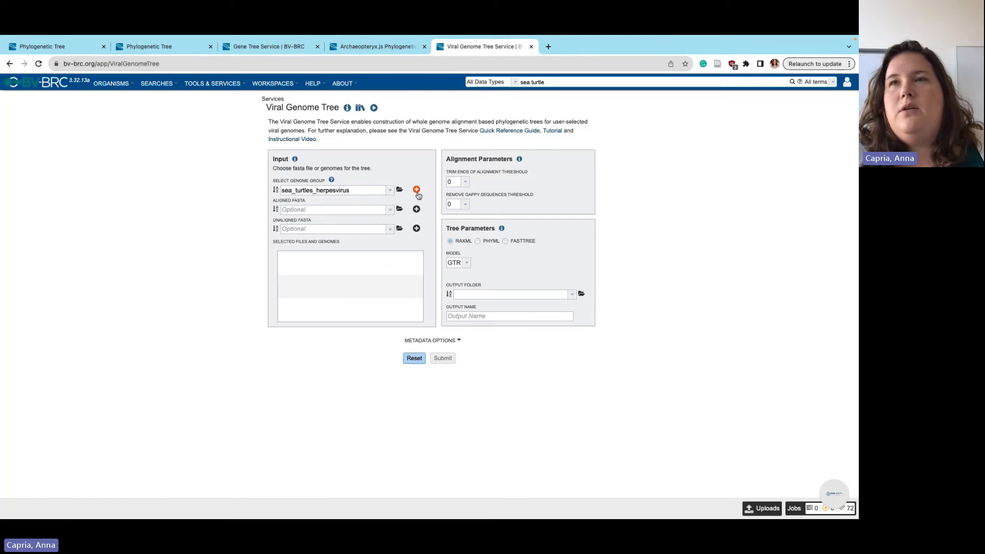
click(417, 191)
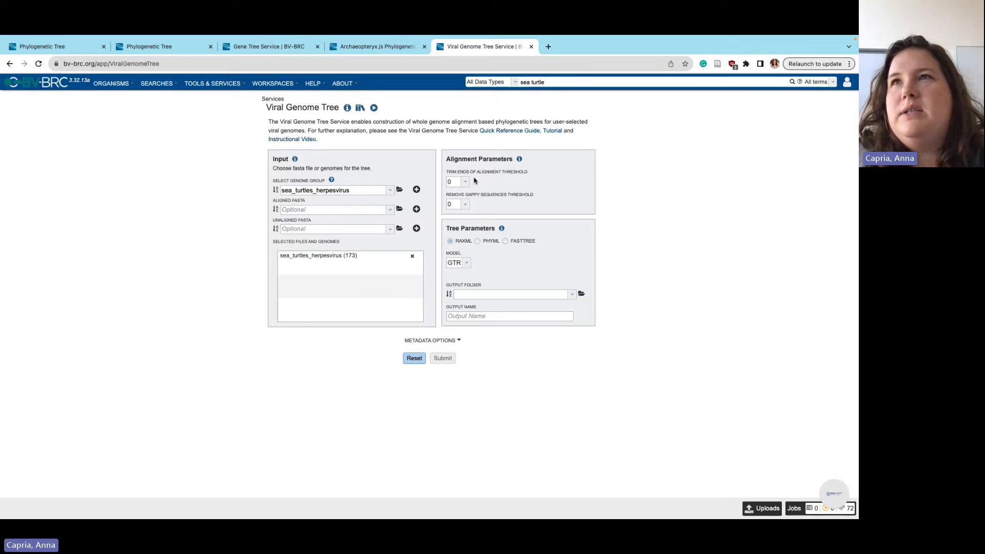
Check the available tree models while keeping GTR, and choose the workspace's Experiments folder as the output folder
click(467, 262)
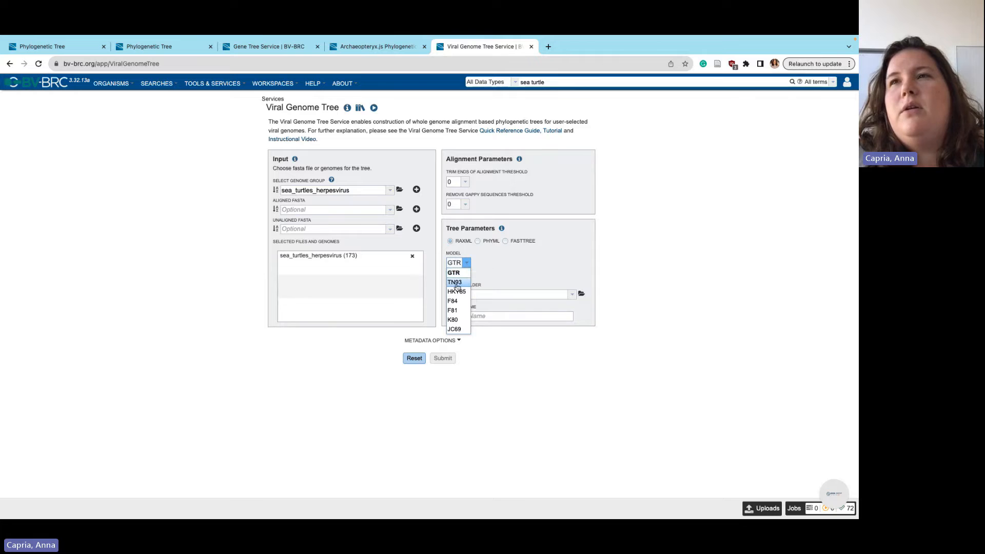
click(483, 268)
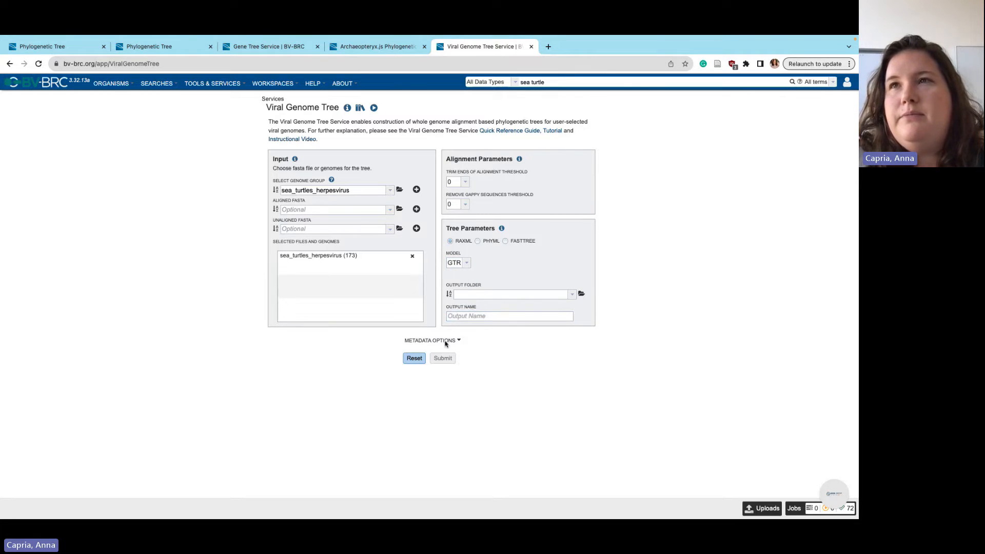
click(572, 295)
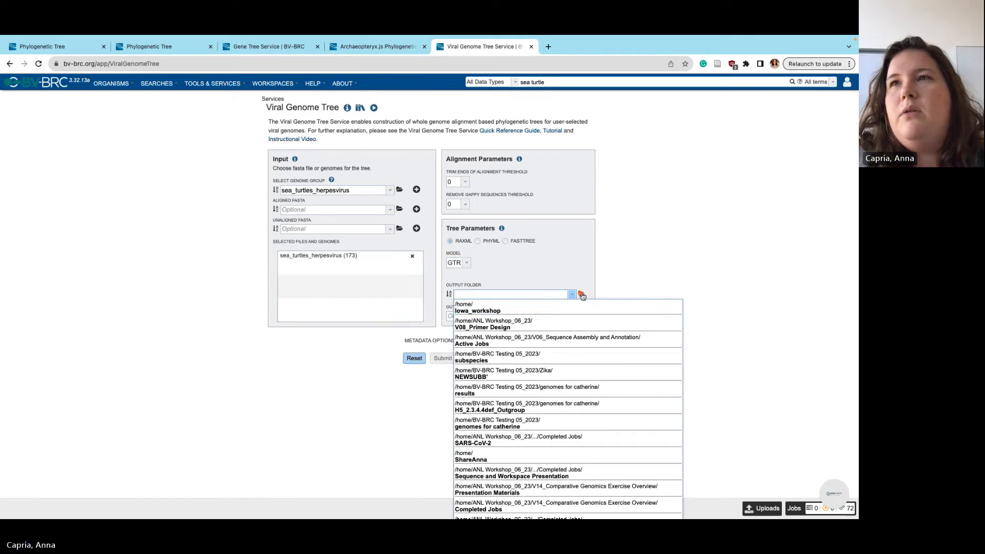
click(581, 293)
double_click(321, 300)
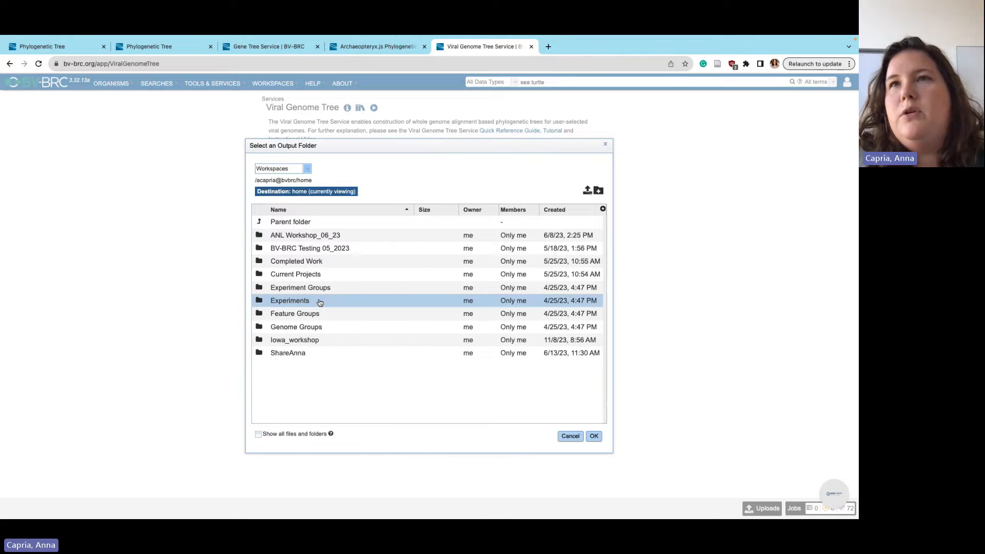
click(594, 436)
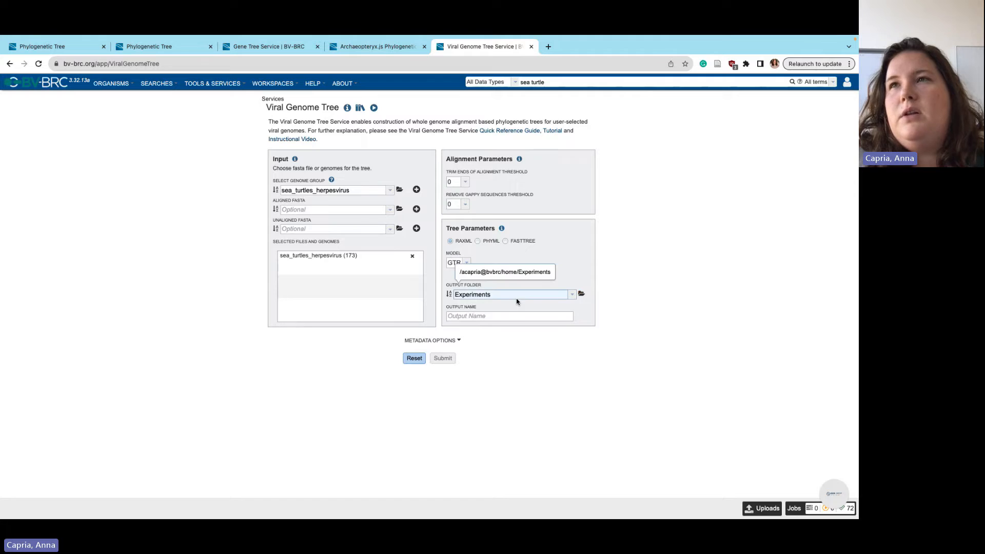
Copy the genome group's name into the output name and extend it to sea_turtles_herpesvirus_raxml_live
click(484, 317)
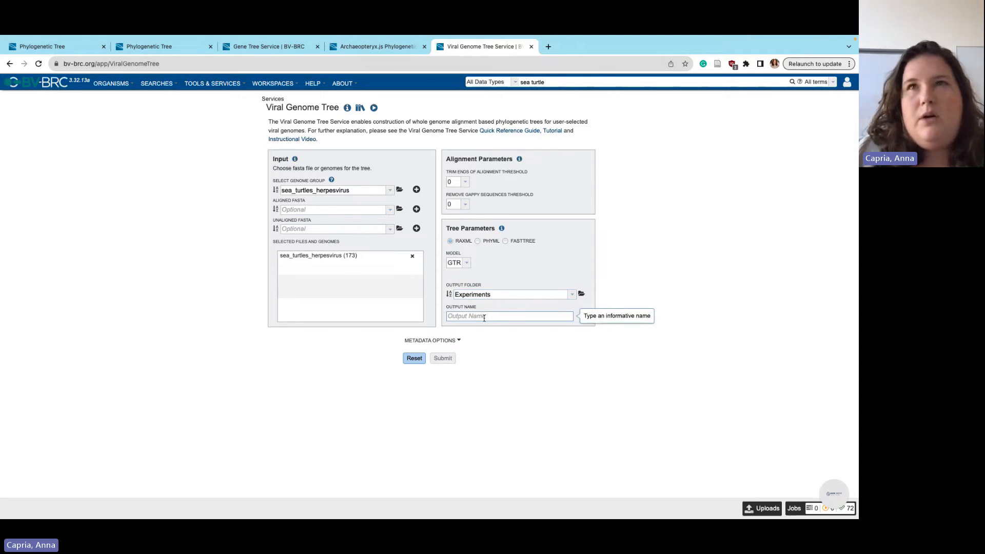
drag(355, 190, 268, 194)
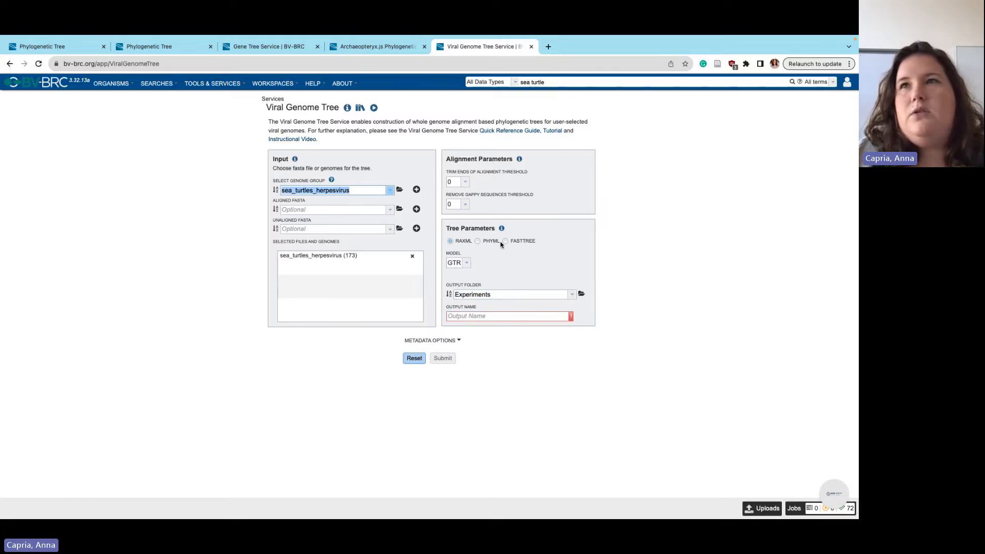
key(ctrl+c)
click(533, 317)
key(ctrl+v)
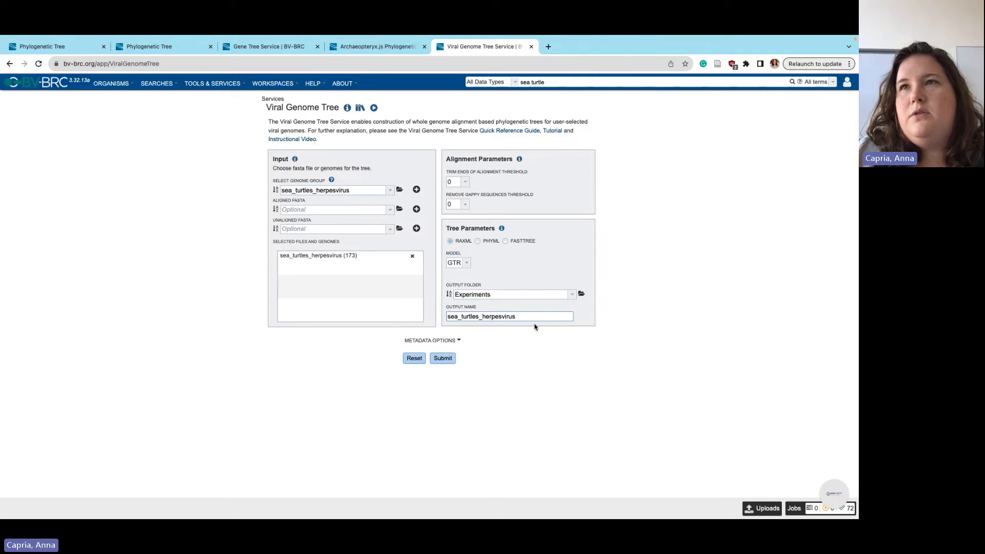
text(_raxml_live)
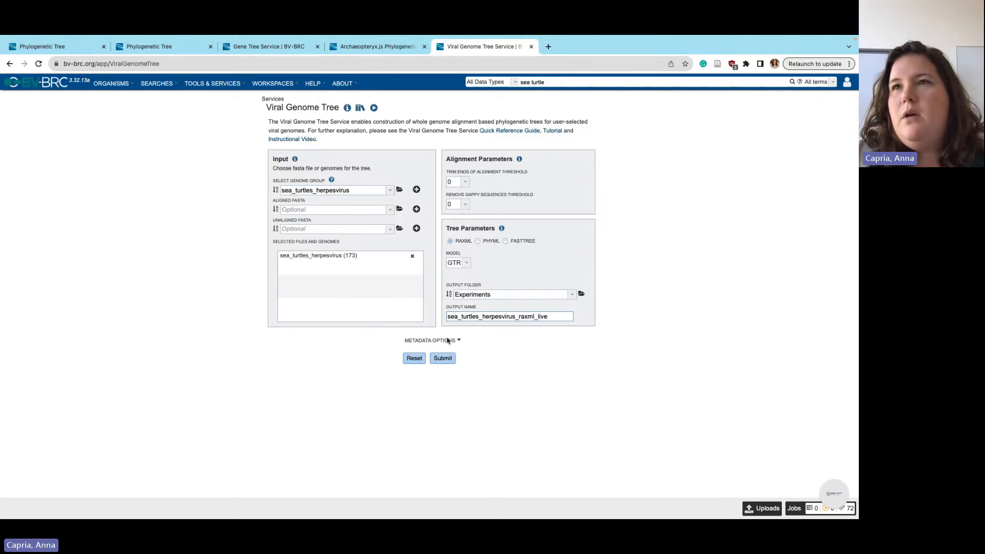
Show the metadata options and add Collection Date and Collection Year to the metadata table
click(447, 341)
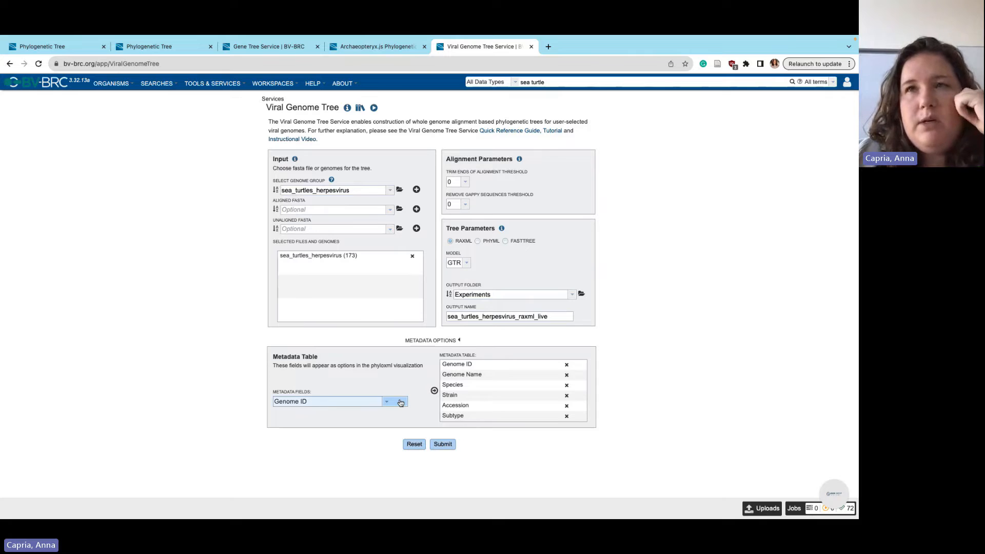
click(360, 405)
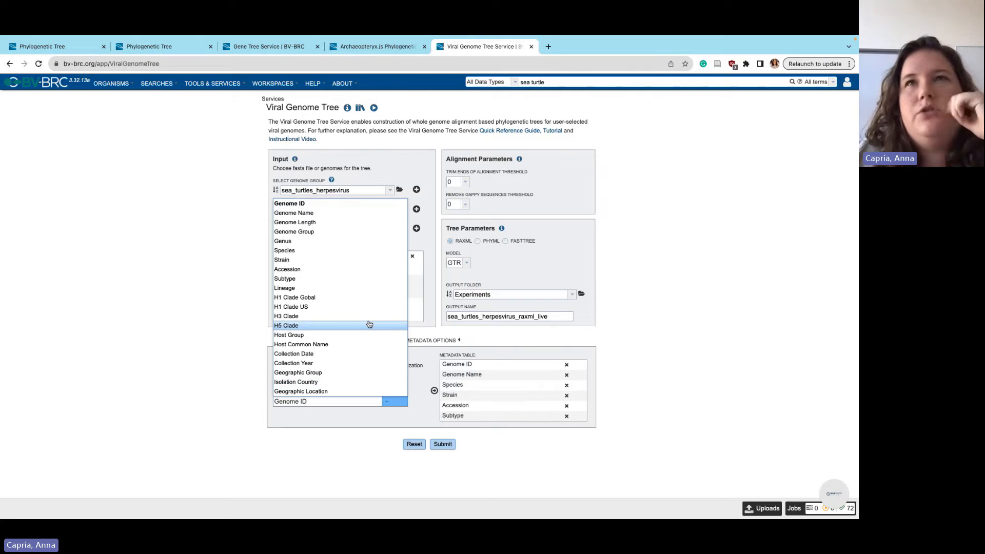
click(328, 358)
click(435, 395)
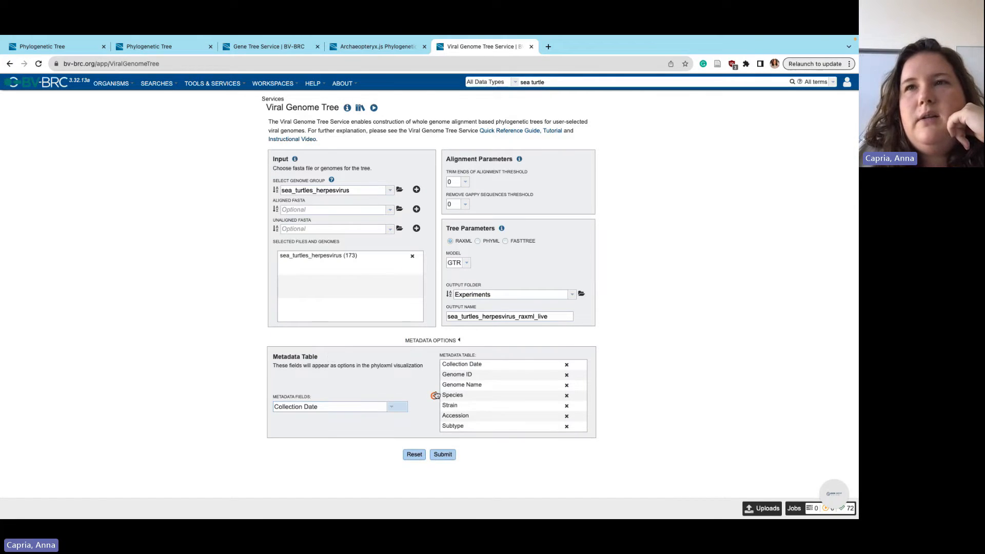
click(391, 406)
click(349, 373)
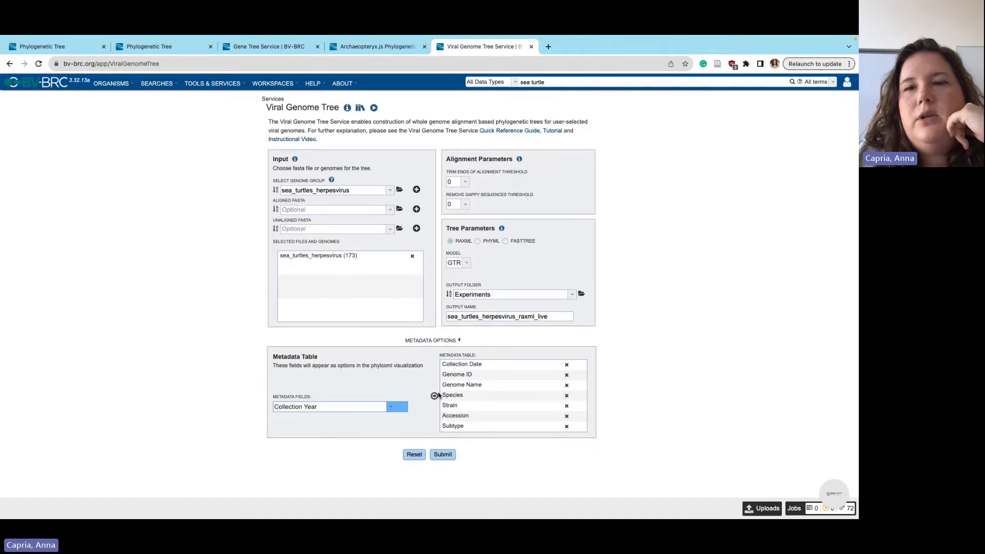
click(434, 395)
Add Isolation Country, Host Common Name and Geographic Group to the metadata table
click(393, 411)
click(336, 392)
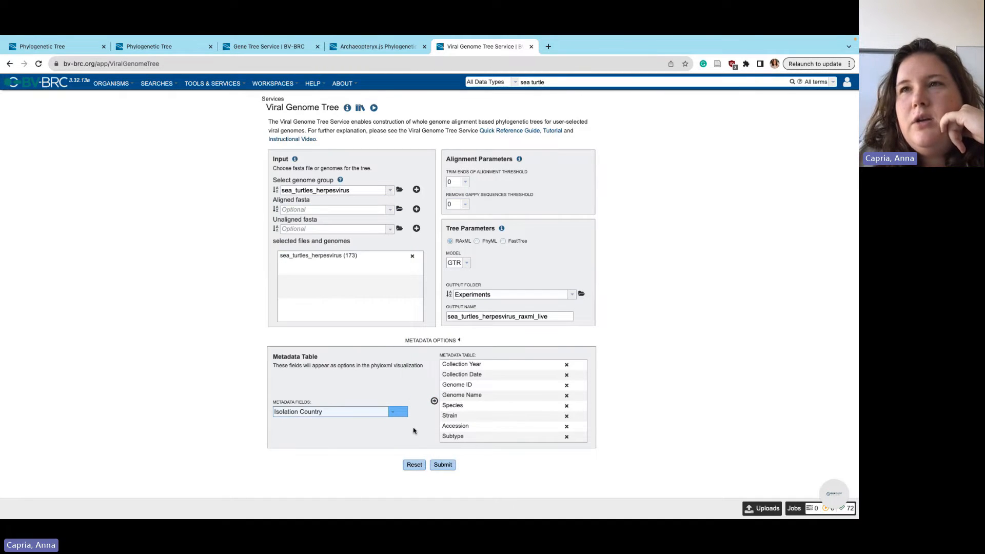
click(393, 411)
click(434, 400)
click(393, 418)
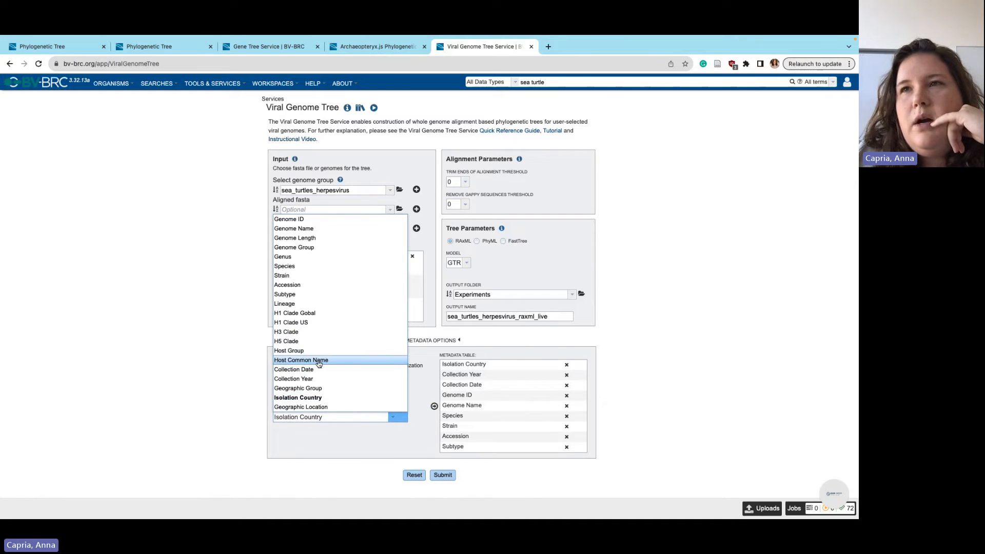
click(354, 361)
click(434, 406)
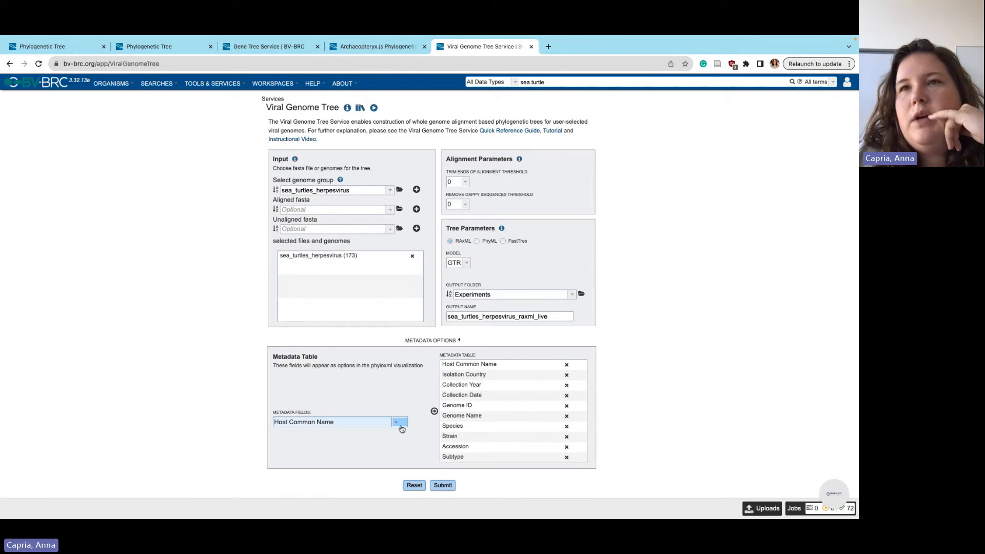
click(400, 424)
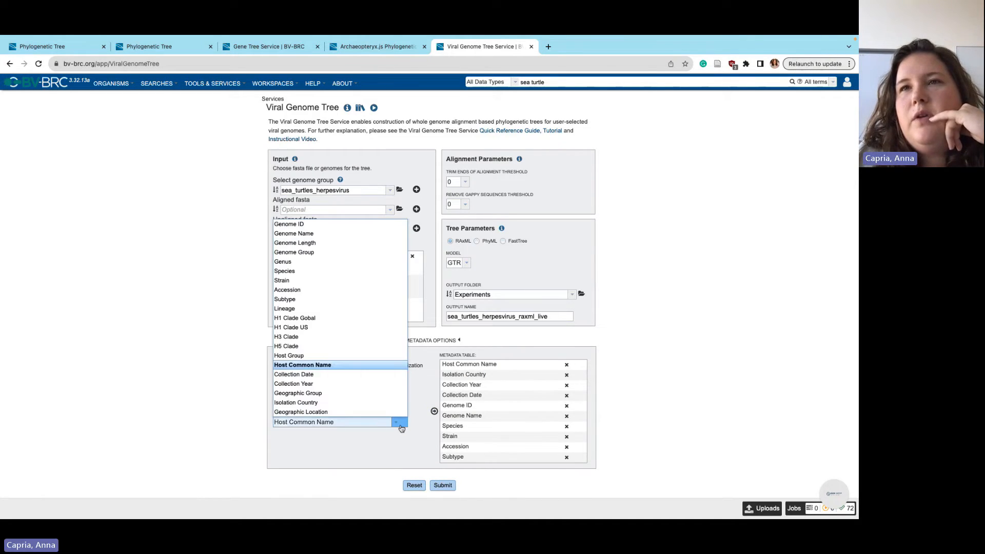
click(368, 394)
click(434, 415)
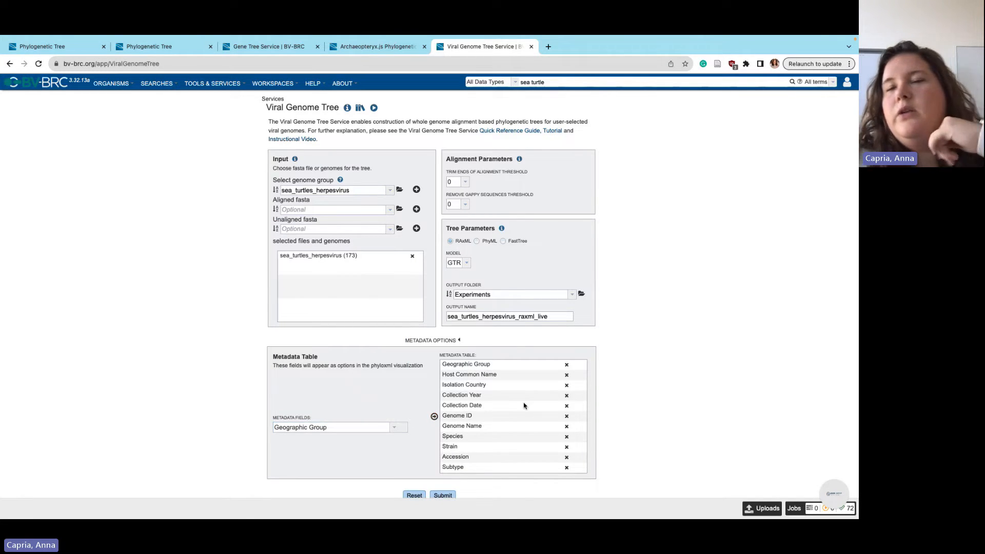
Review the remaining metadata fields without adding another one and submit the viral genome tree job
scroll(451, 411, down, 1)
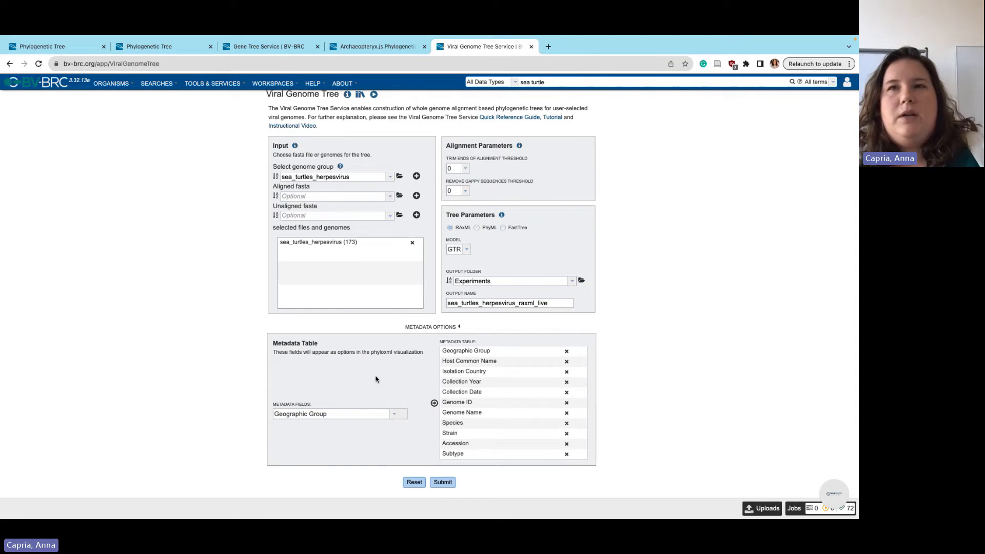
click(373, 415)
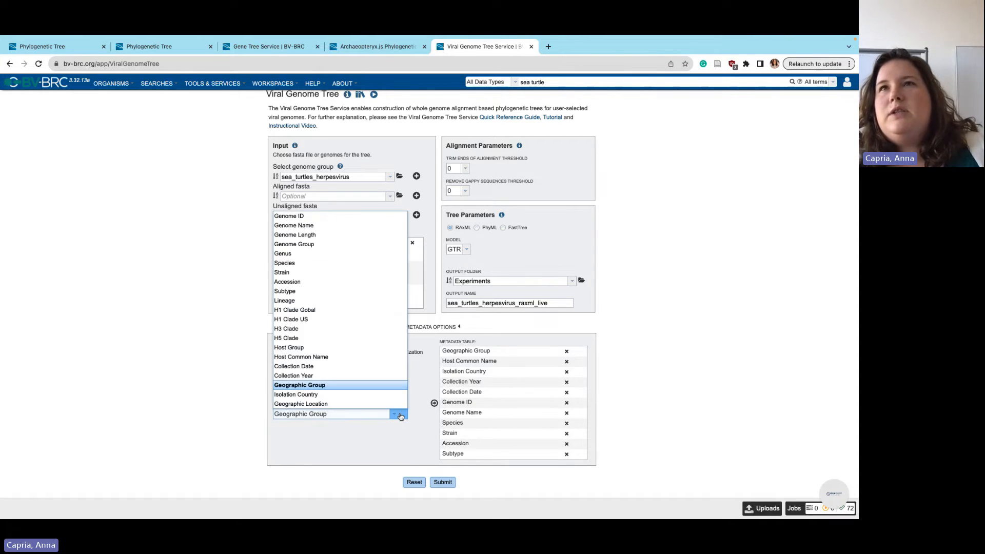
click(322, 314)
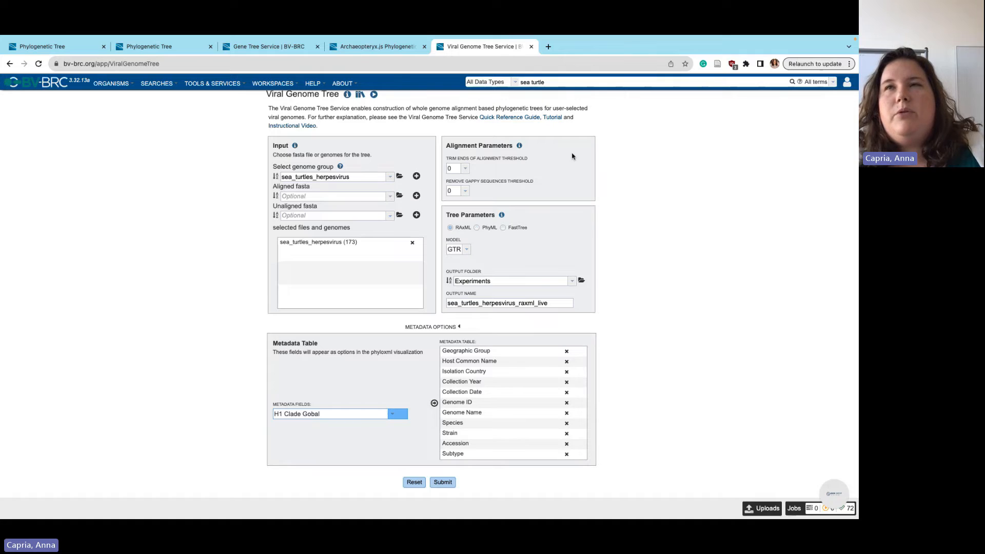
click(442, 482)
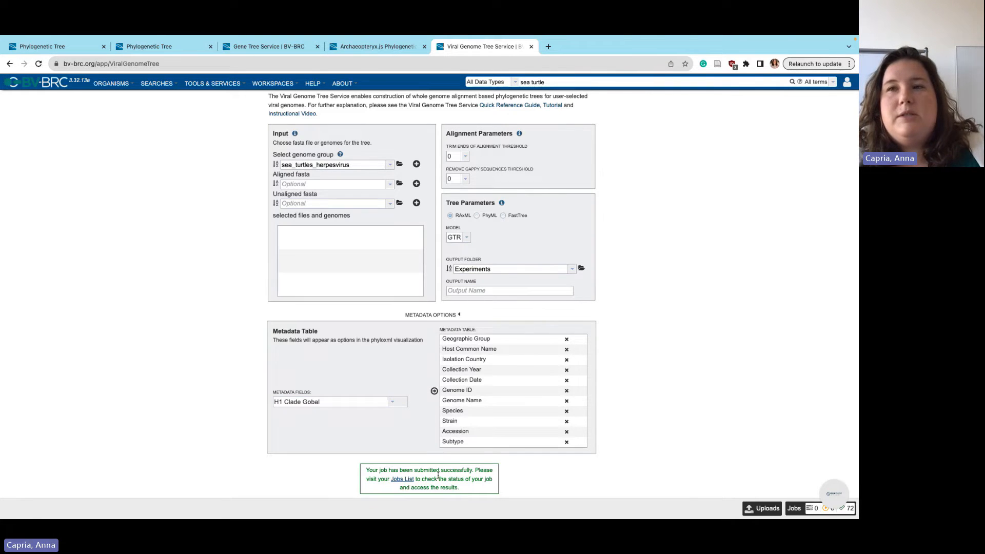
scroll(442, 460, down, 1)
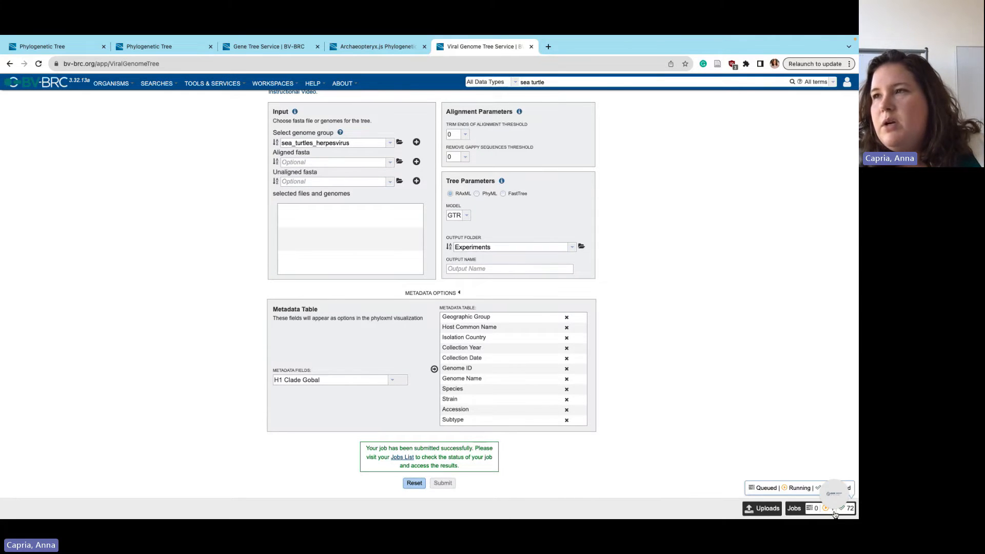
Open the tree service's tutorial and skim it, and switch to the Archaeopteryx.js Tree Viewer quick reference guide
scroll(688, 457, up, 2)
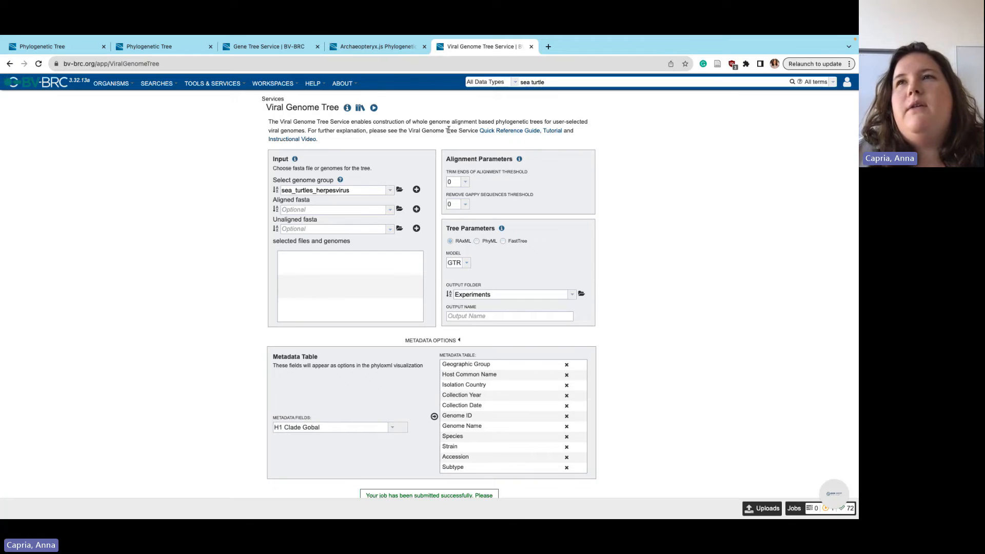
click(553, 131)
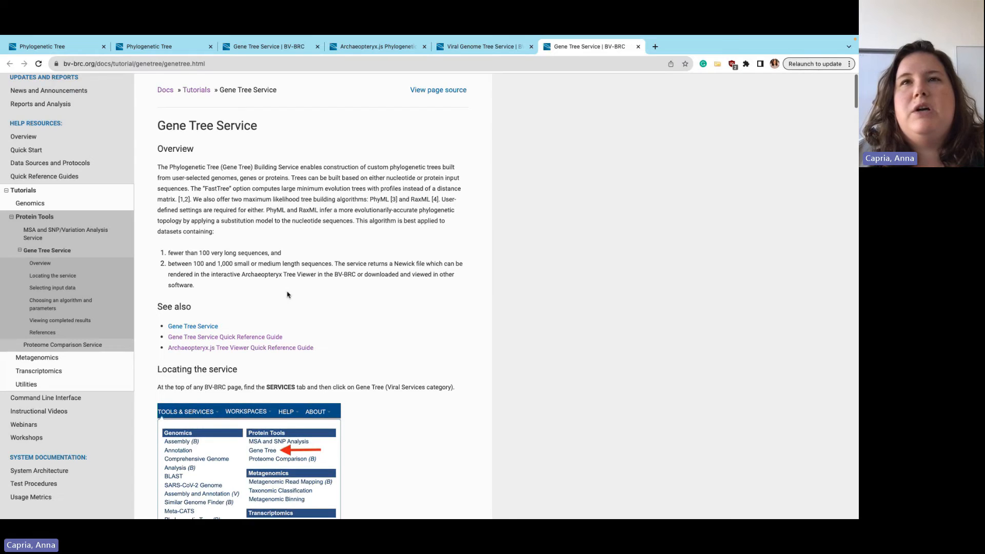
scroll(287, 295, down, 4)
scroll(277, 300, up, 4)
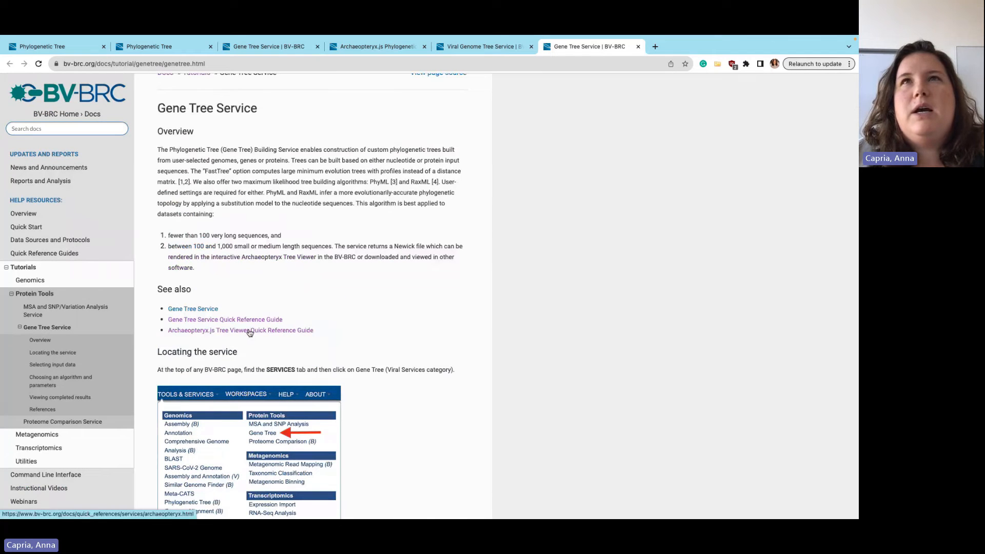
drag(250, 333, 366, 47)
scroll(295, 235, up, 10)
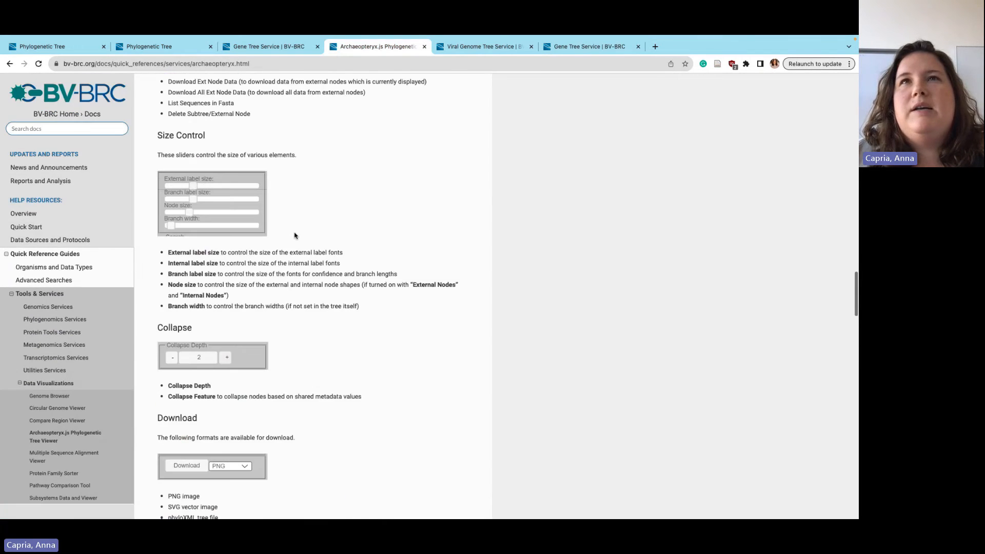
Examine the Archaeopteryx.js guide's sections on accessing the viewer, tree display types, display data, zoom, tools and node actions
scroll(295, 236, up, 10)
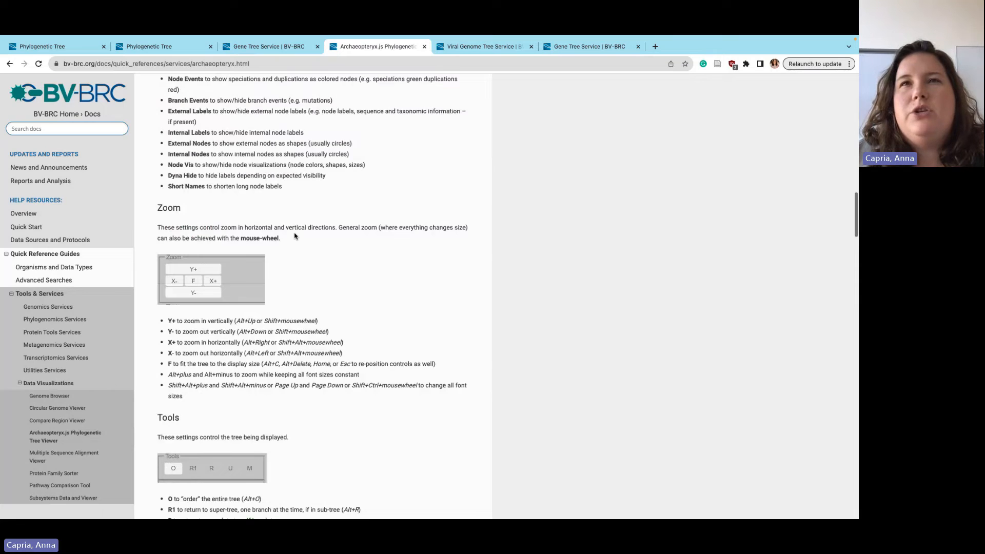
scroll(295, 235, up, 20)
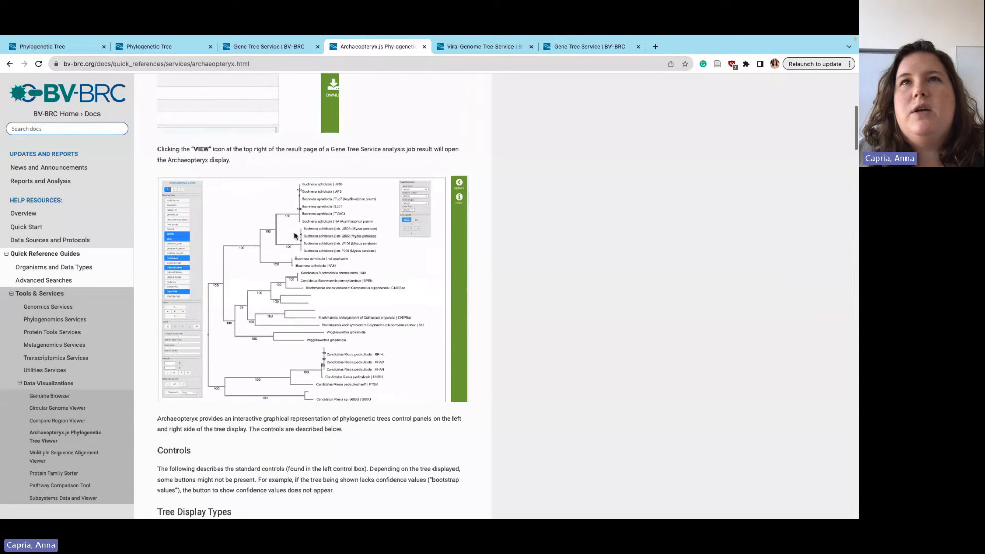
scroll(295, 236, up, 4)
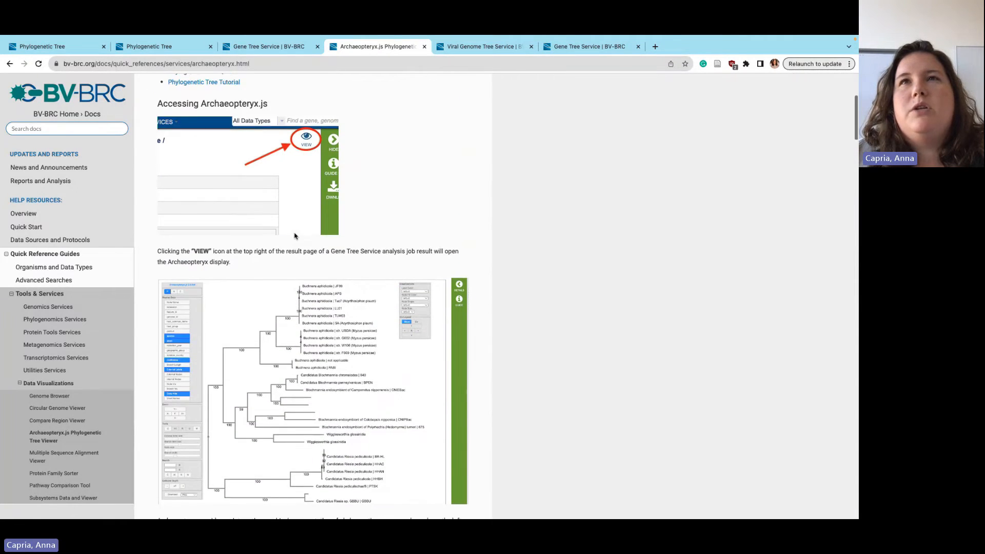
scroll(295, 235, down, 5)
scroll(275, 278, down, 5)
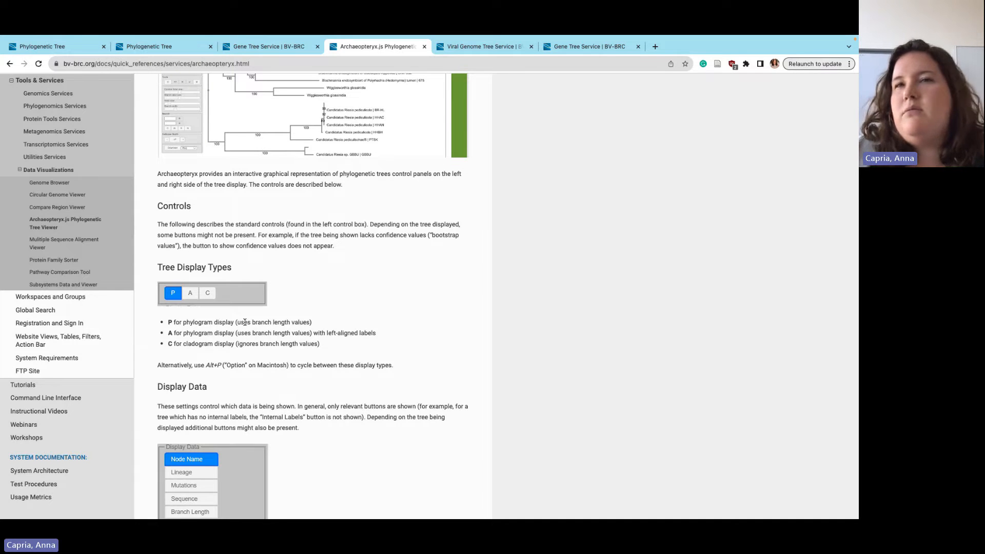
scroll(242, 323, down, 10)
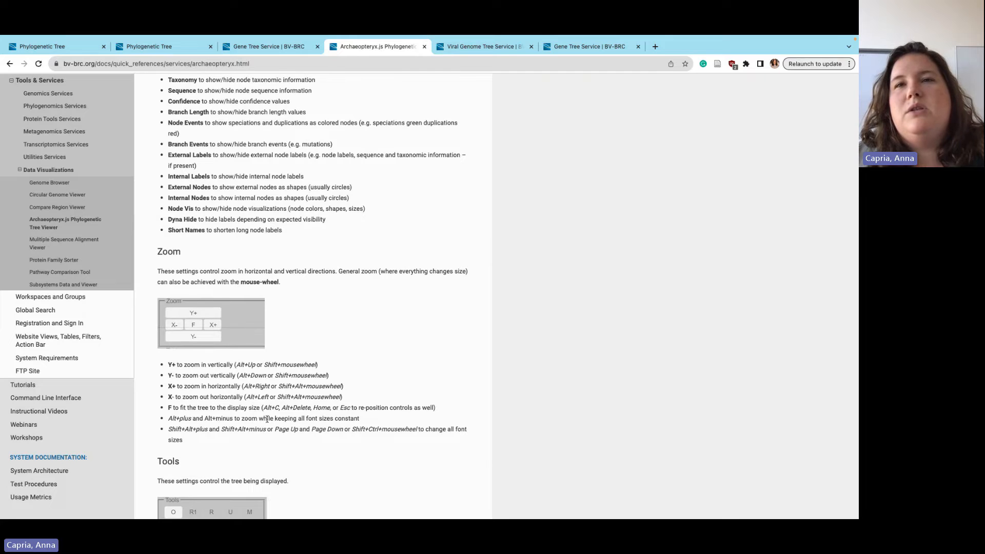
scroll(281, 399, down, 4)
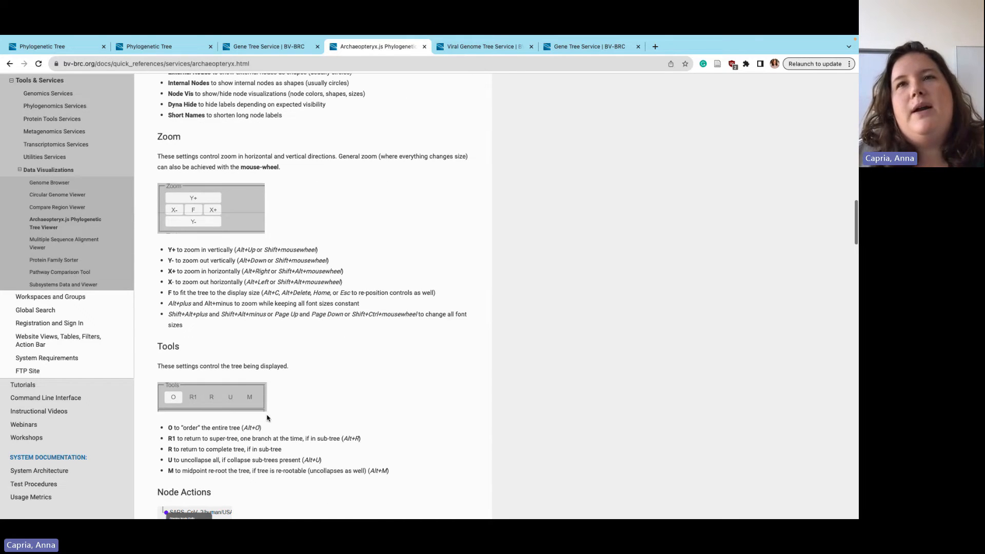
scroll(266, 421, down, 5)
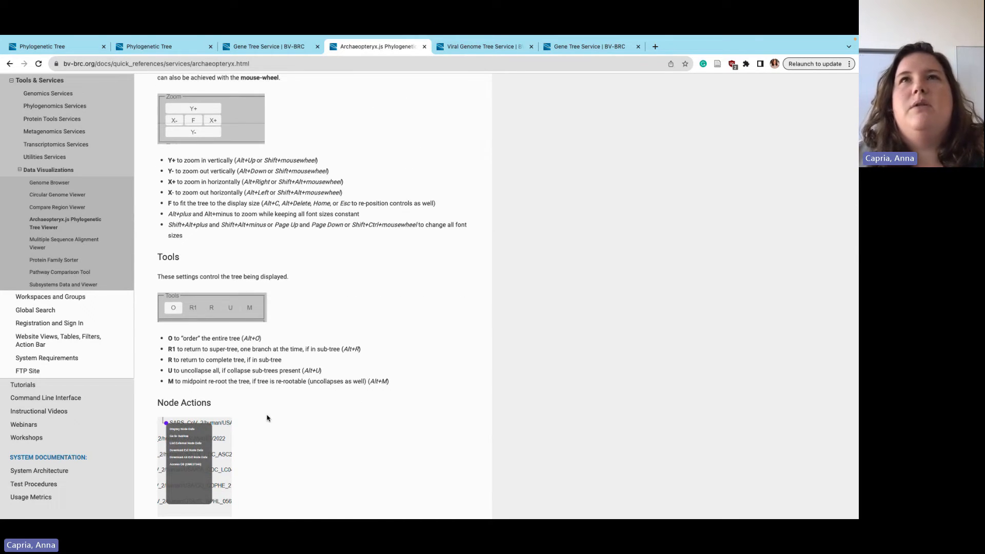
scroll(268, 397, down, 9)
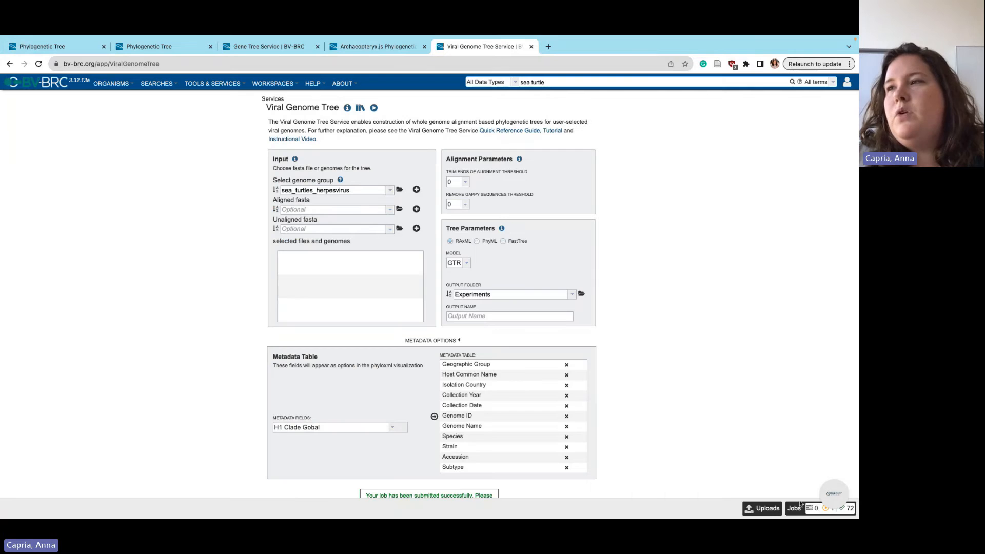
Check the submitted tree job in the job status list and open the Gene/Protein Tree service
click(795, 508)
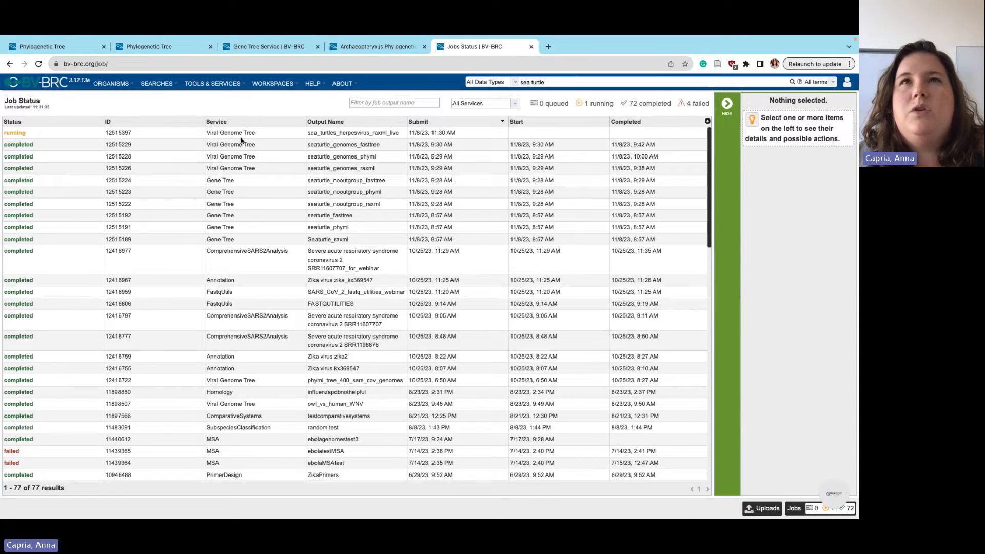
click(208, 83)
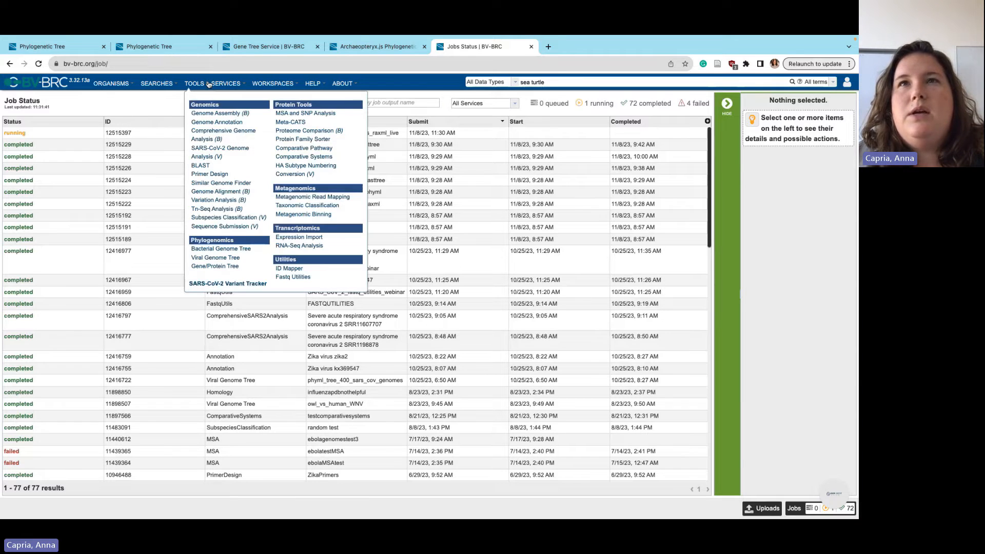
click(205, 267)
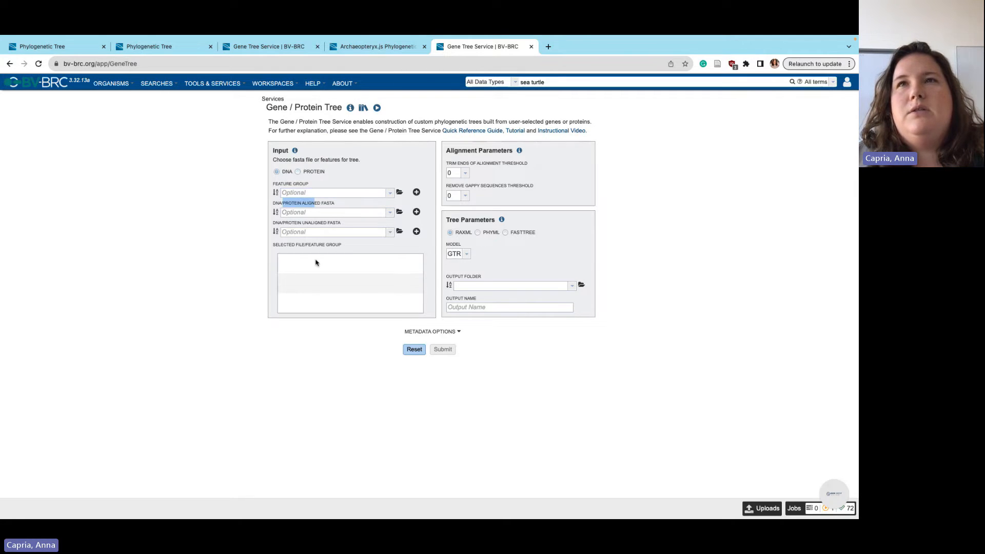
Try protein input with the PhyML method in the Gene/Protein Tree form and expand its metadata options
click(298, 172)
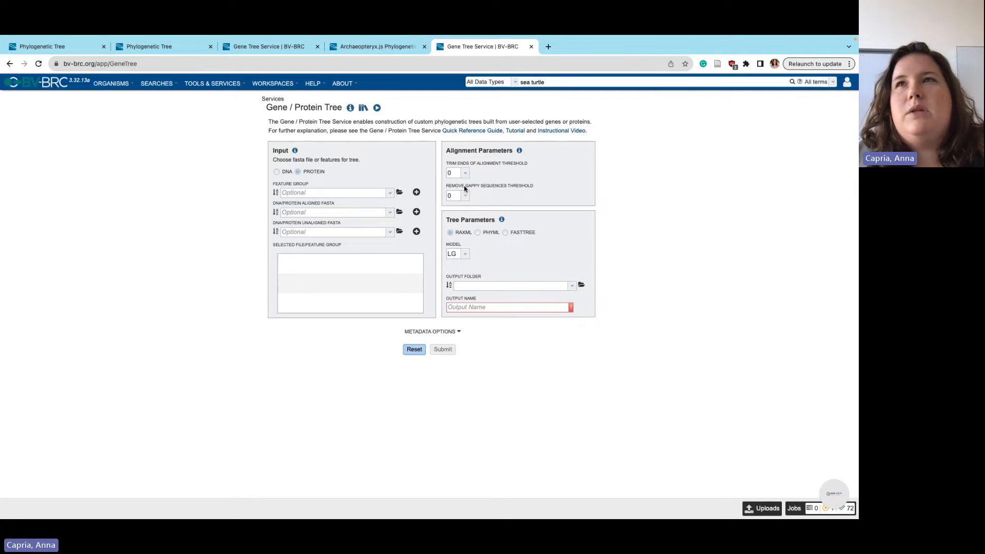
click(465, 254)
click(478, 232)
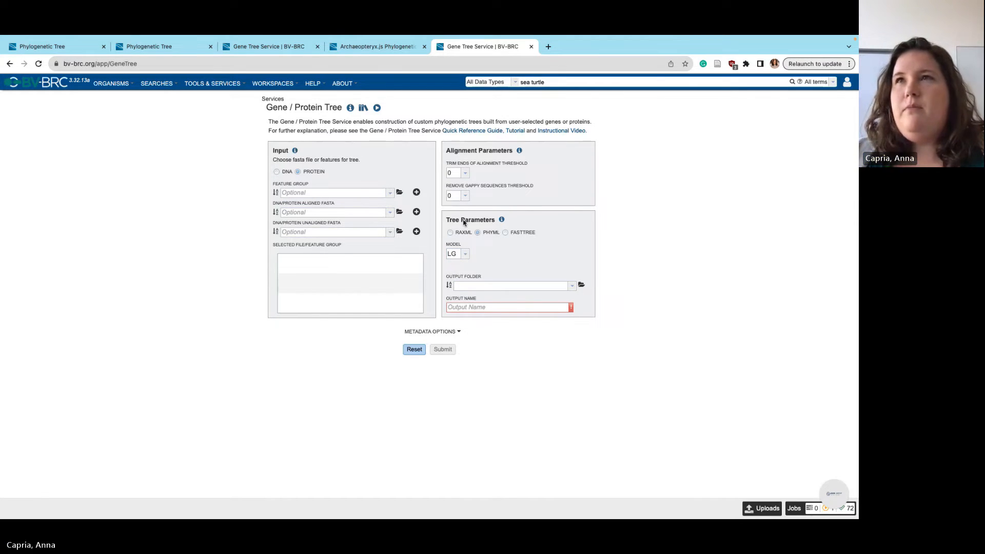
click(422, 332)
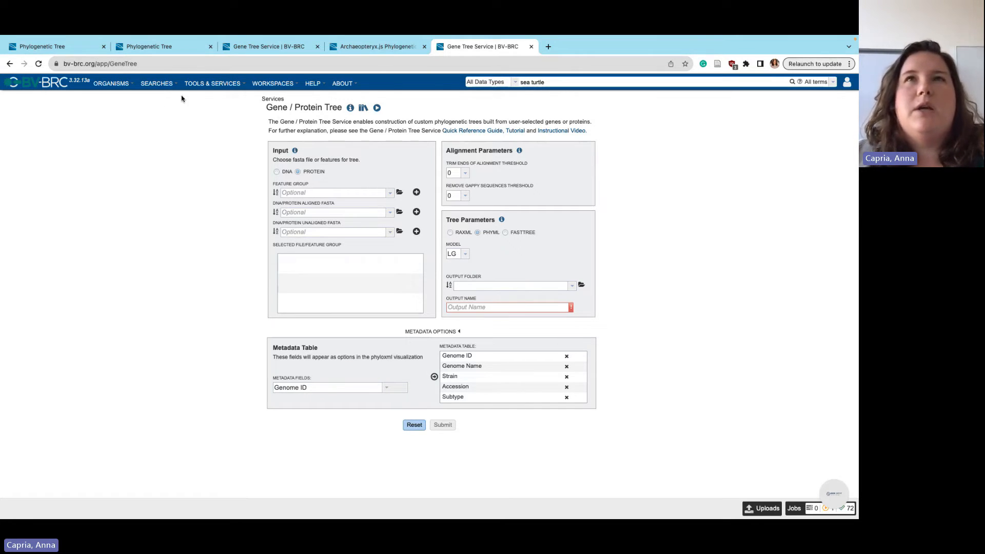
Return to the job status list and open the results of the completed seaturtle_genomes_phyml viral genome tree job
click(796, 509)
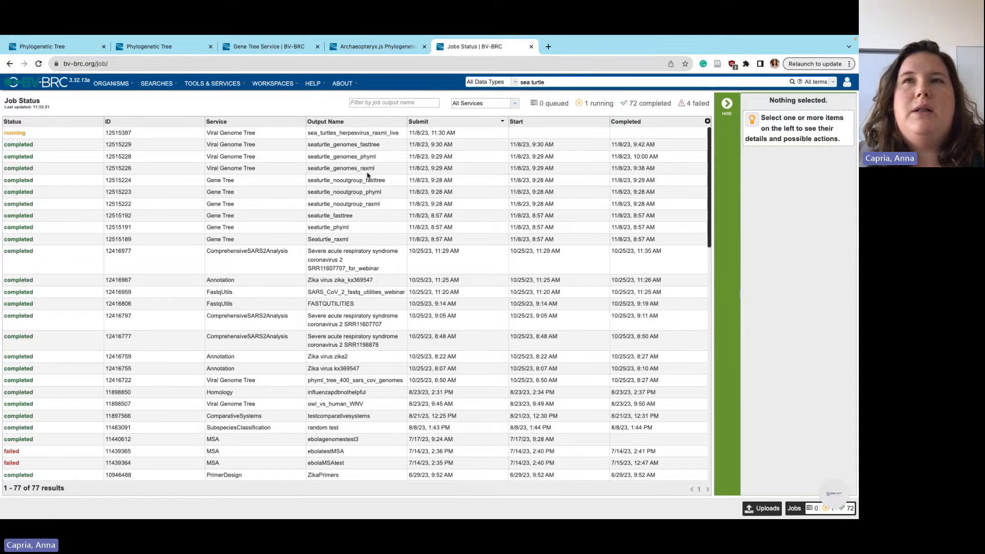
click(277, 156)
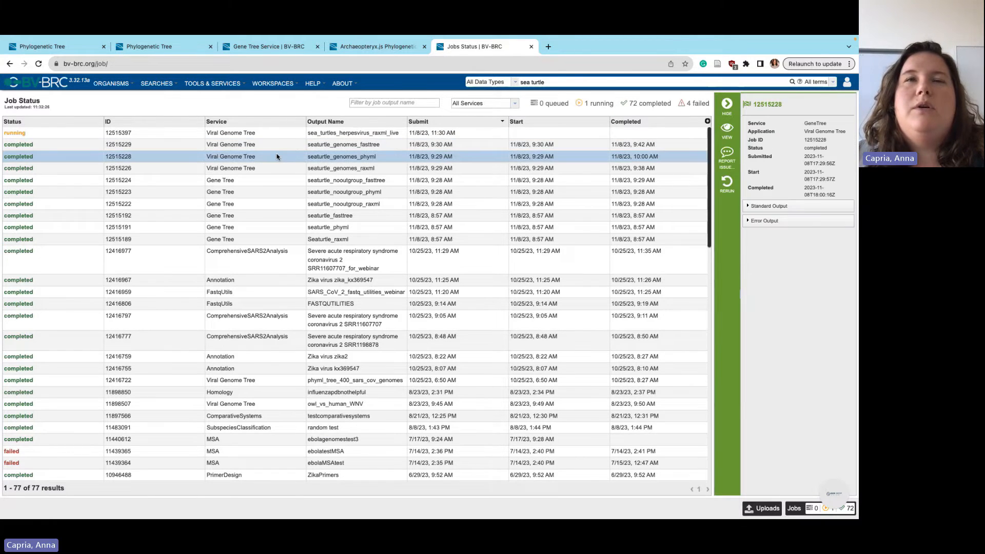
double_click(218, 157)
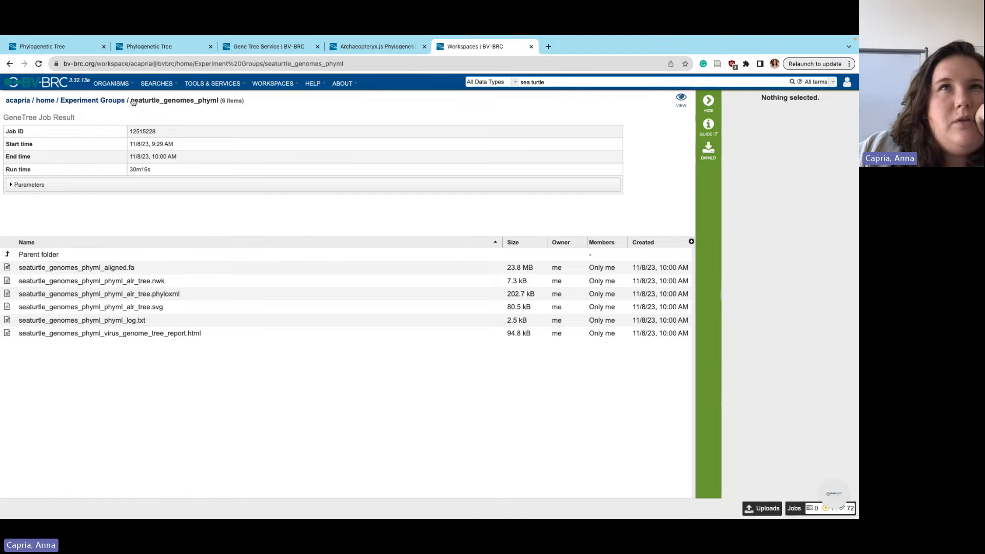
Examine the job's parameters, highlighting the tree type, recipe and output file, and collapse them again
click(270, 84)
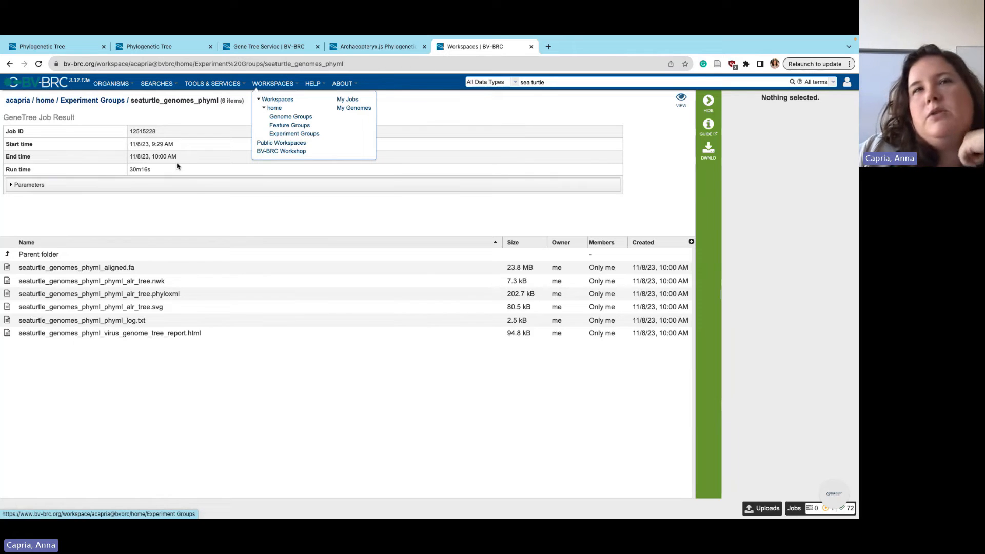
click(149, 193)
click(148, 193)
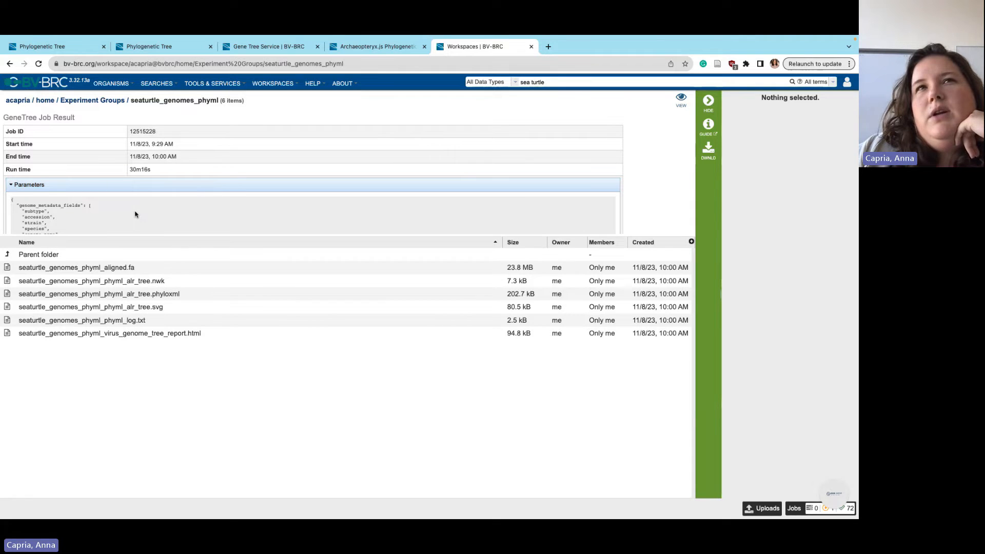
scroll(136, 214, down, 3)
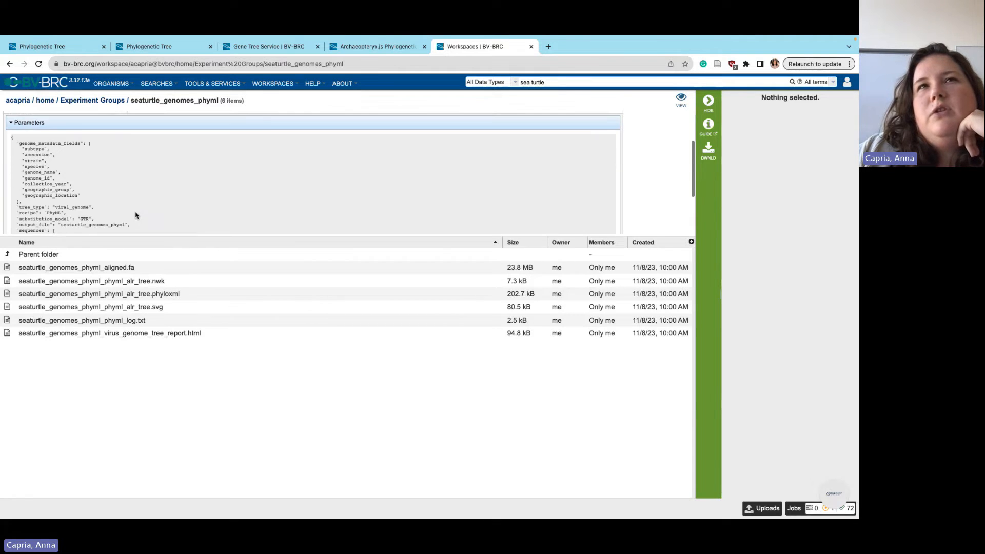
scroll(136, 215, down, 1)
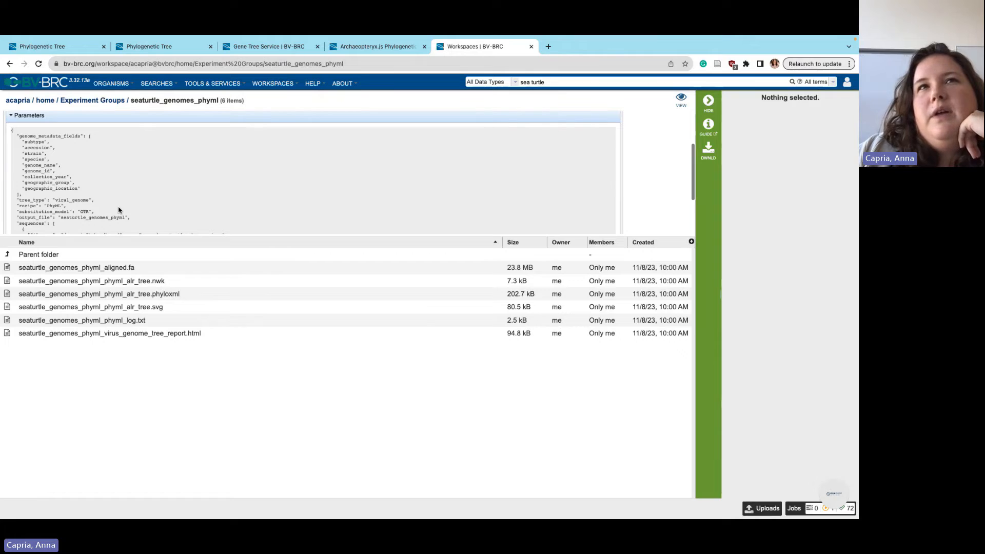
drag(58, 200, 92, 201)
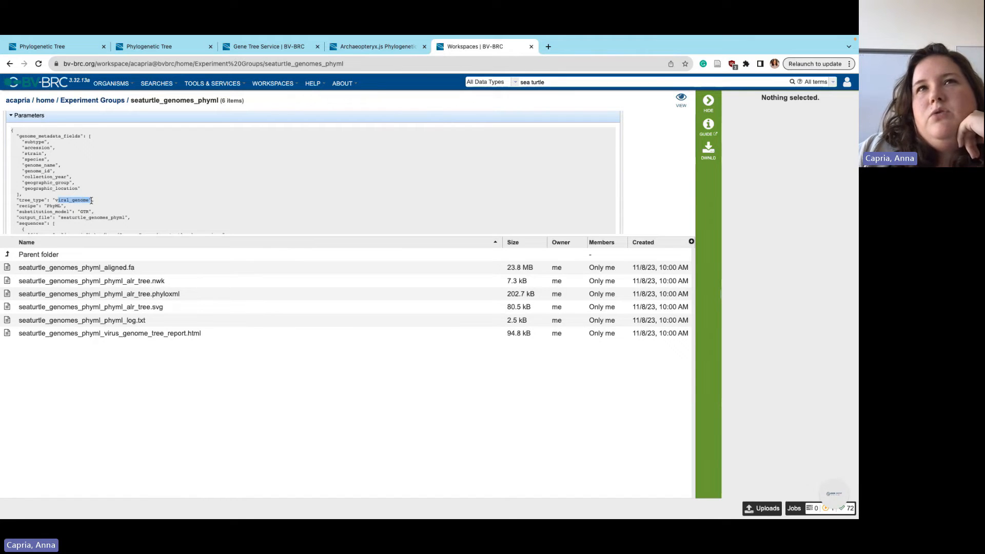
double_click(52, 206)
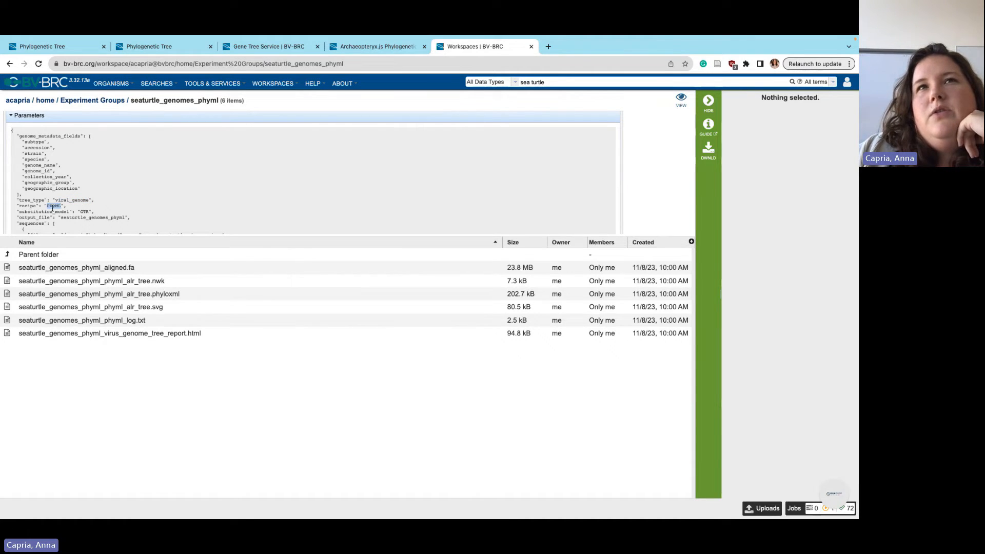
double_click(88, 218)
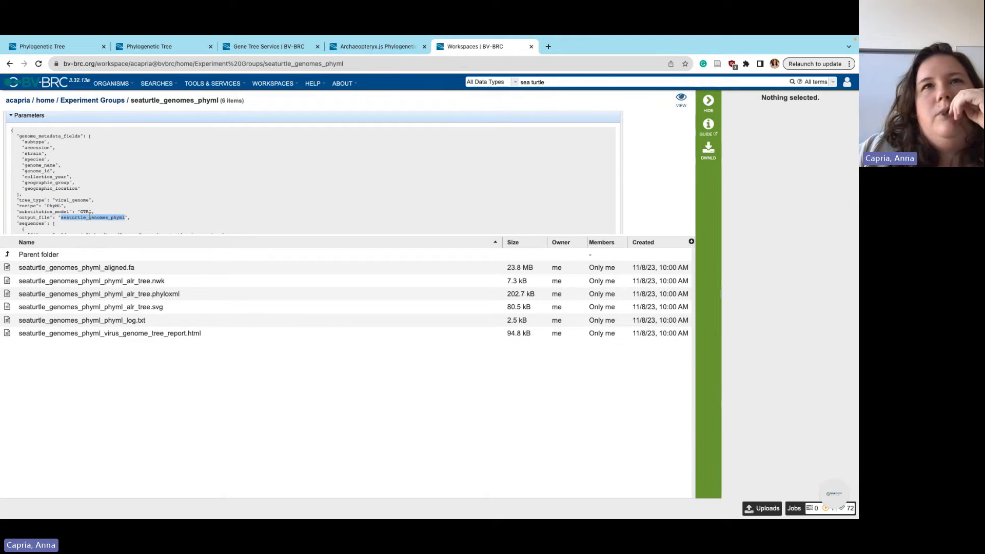
click(11, 116)
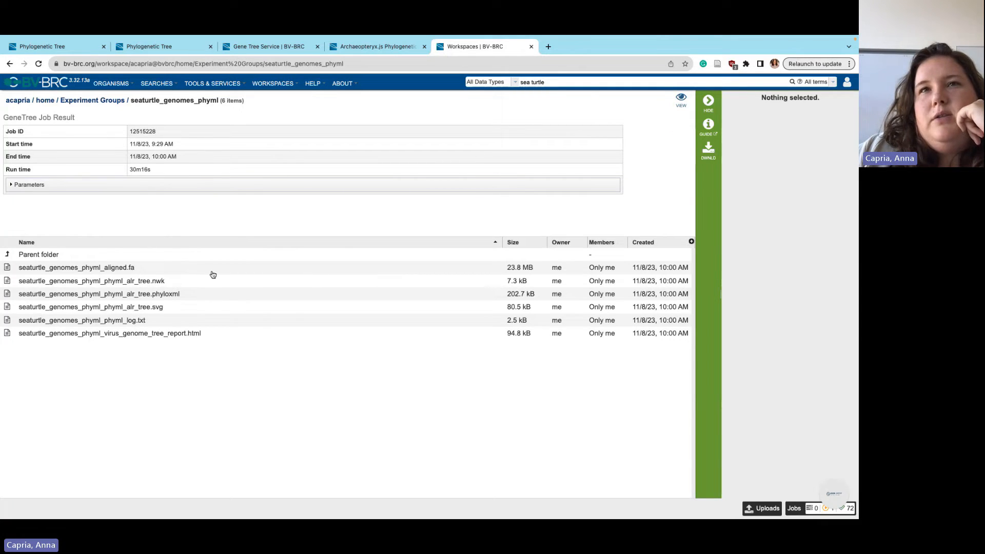
Select the aligned FASTA result file, open the job's phylogenetic tree in the viewer and reload the page
click(144, 270)
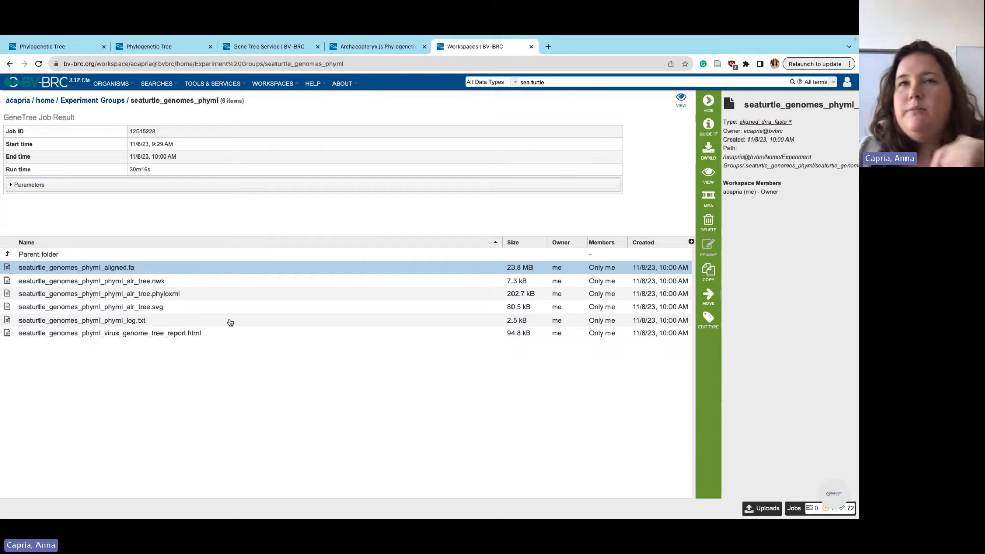
click(684, 102)
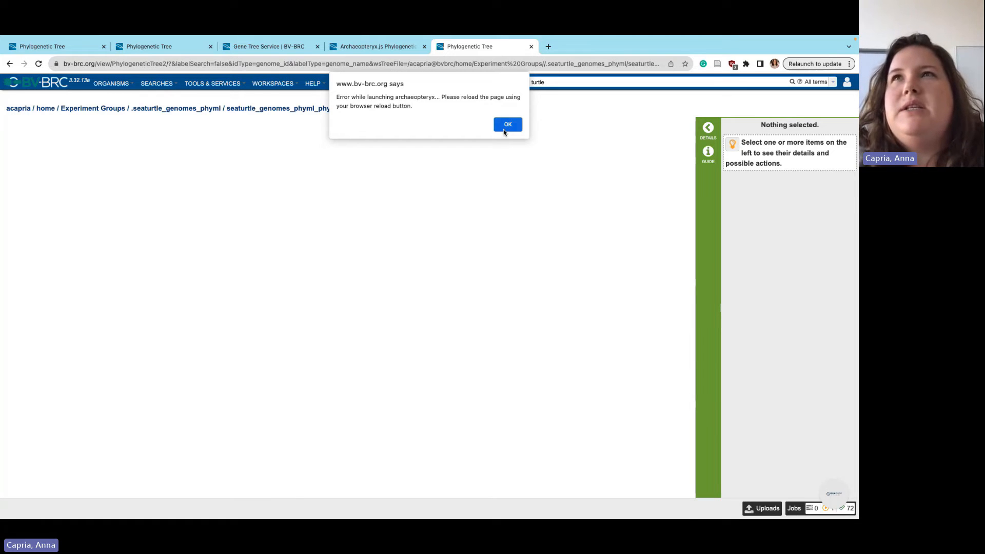
click(503, 130)
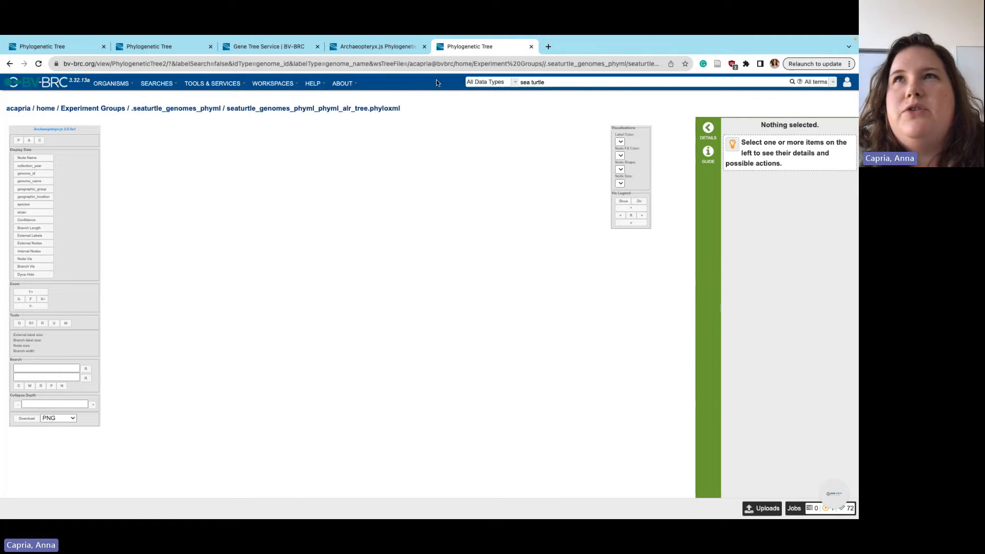
click(440, 64)
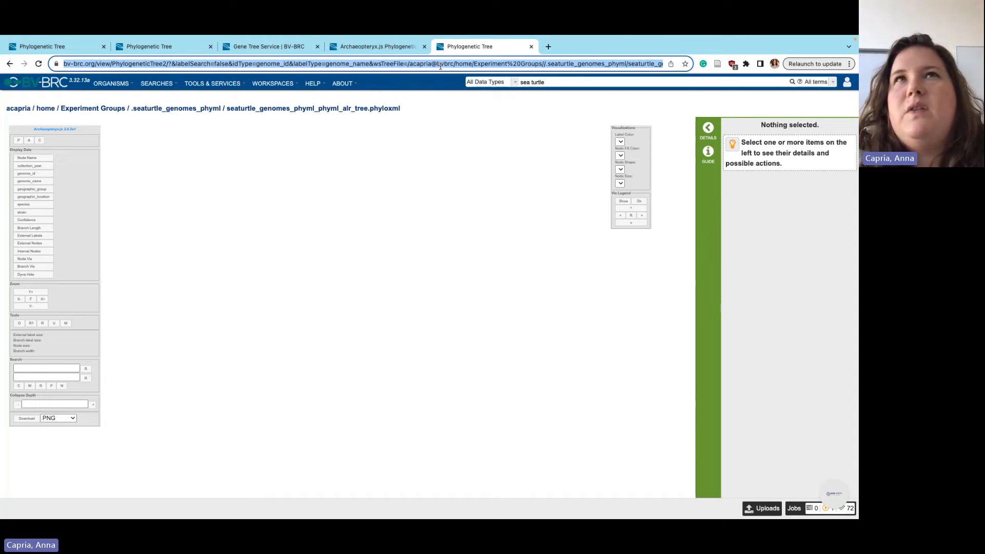
key(Return)
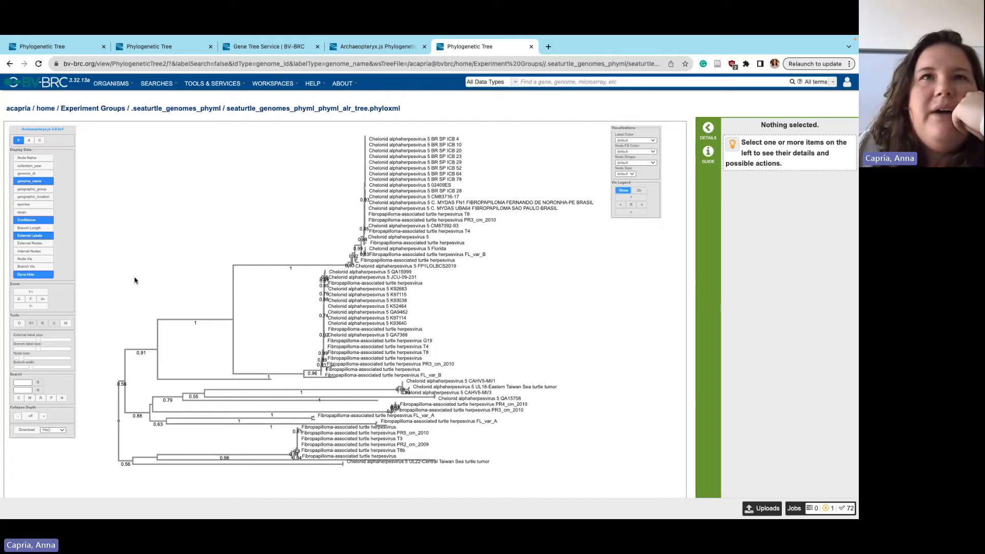
Shift the tree slightly, hide the confidence values, show node names, and turn the branch lengths on and off again
drag(286, 250, 281, 256)
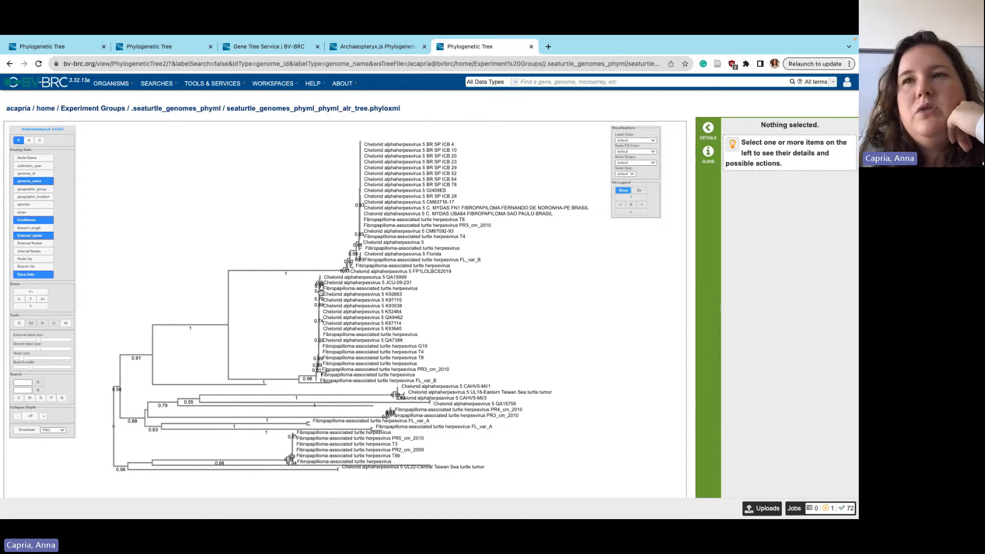
click(35, 222)
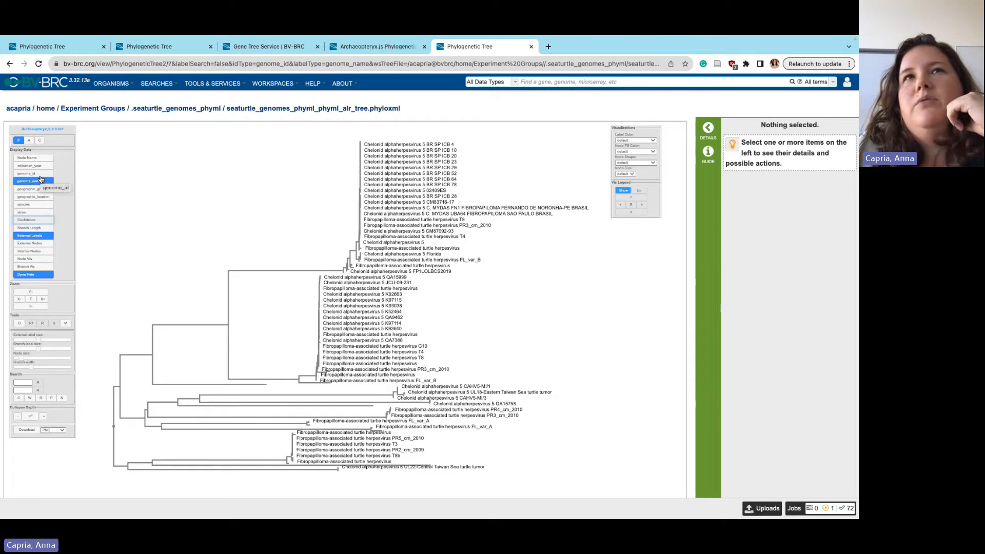
click(41, 160)
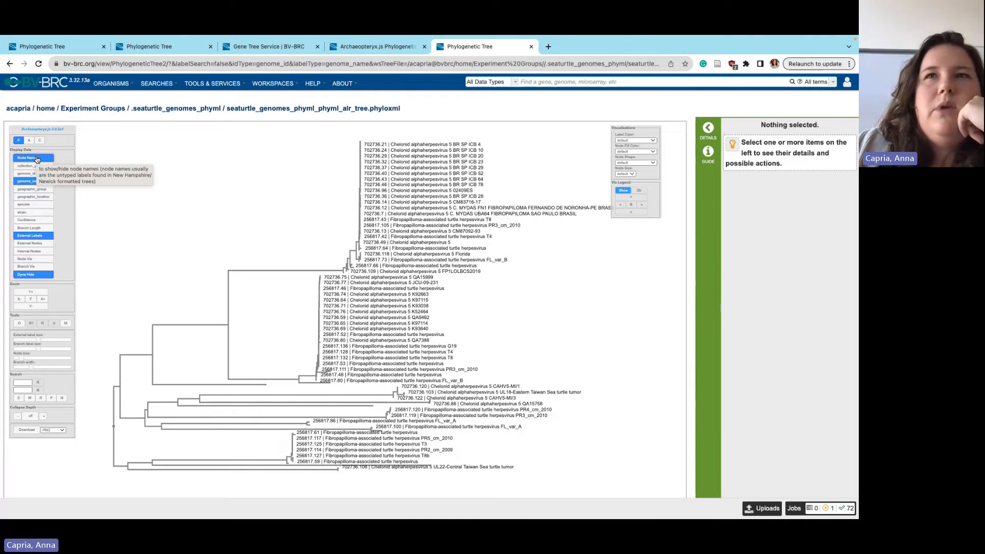
click(29, 229)
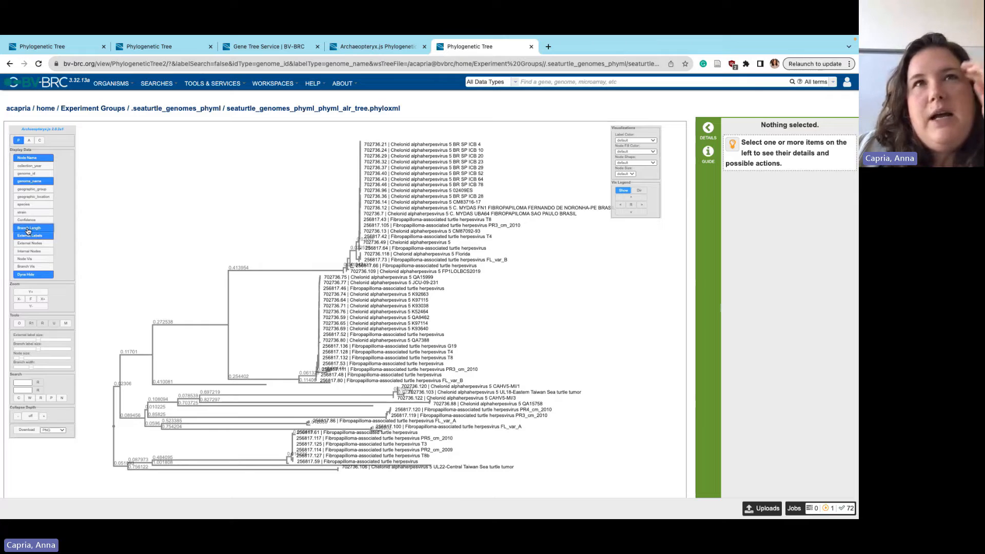
click(29, 229)
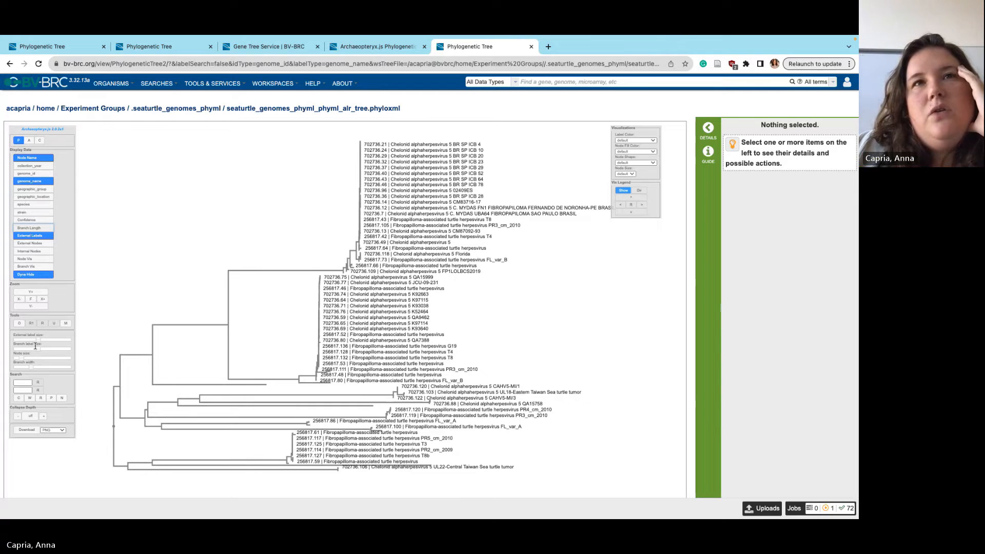
Fine-tune the external label size, compress the tree's vertical spacing and stretch its branches horizontally
mouse_move(36, 340)
mouse_down()
mouse_move(81, 339)
mouse_move(36, 340)
mouse_up()
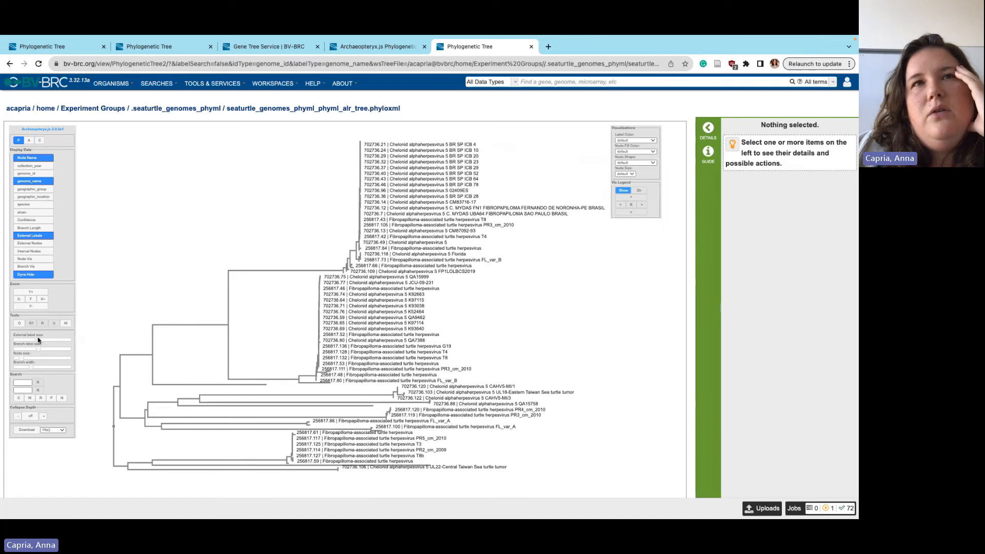
click(39, 293)
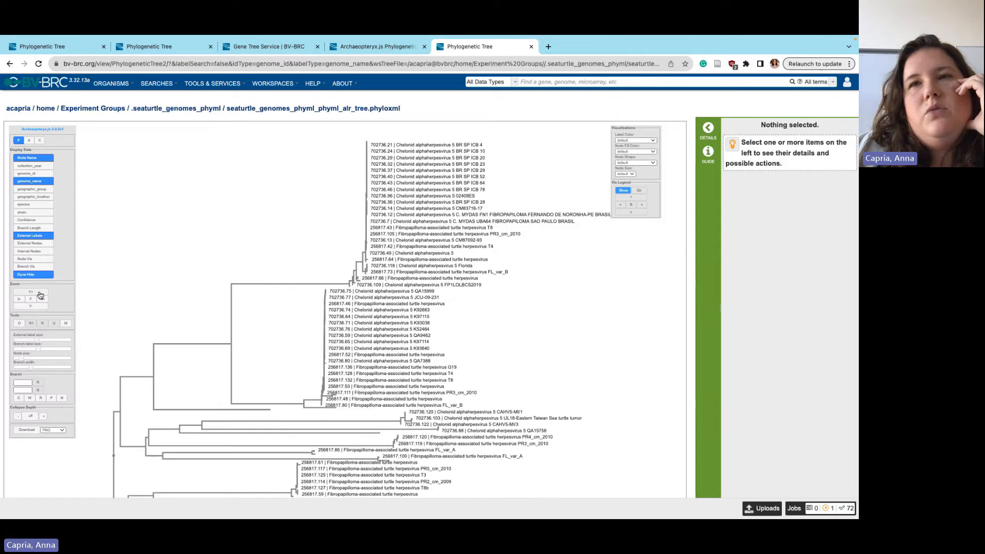
click(39, 308)
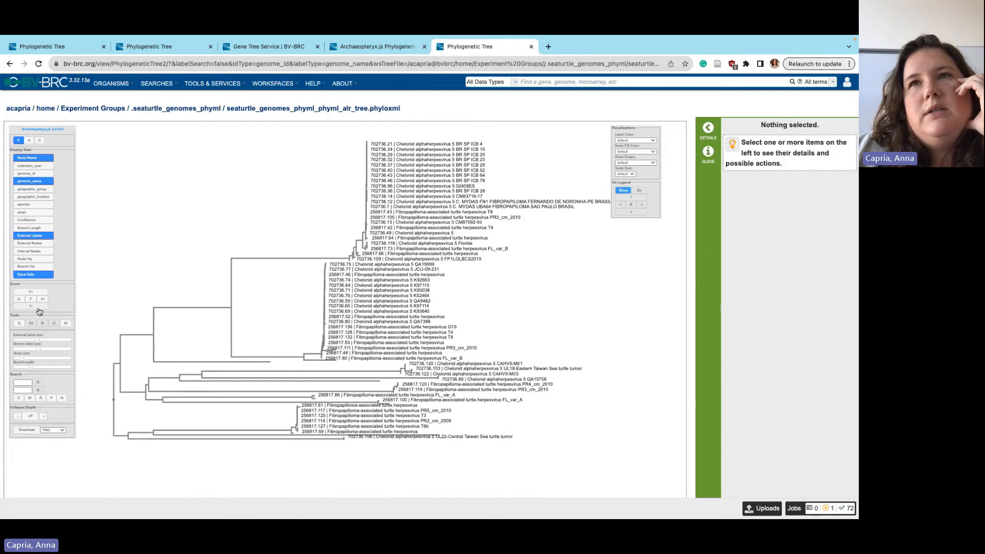
click(39, 308)
click(43, 303)
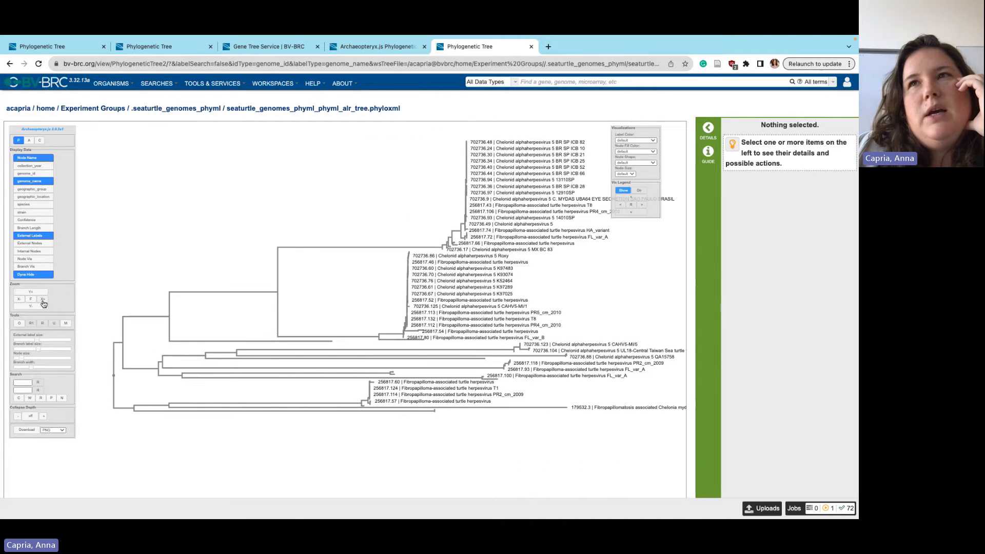
click(43, 303)
drag(426, 329, 352, 309)
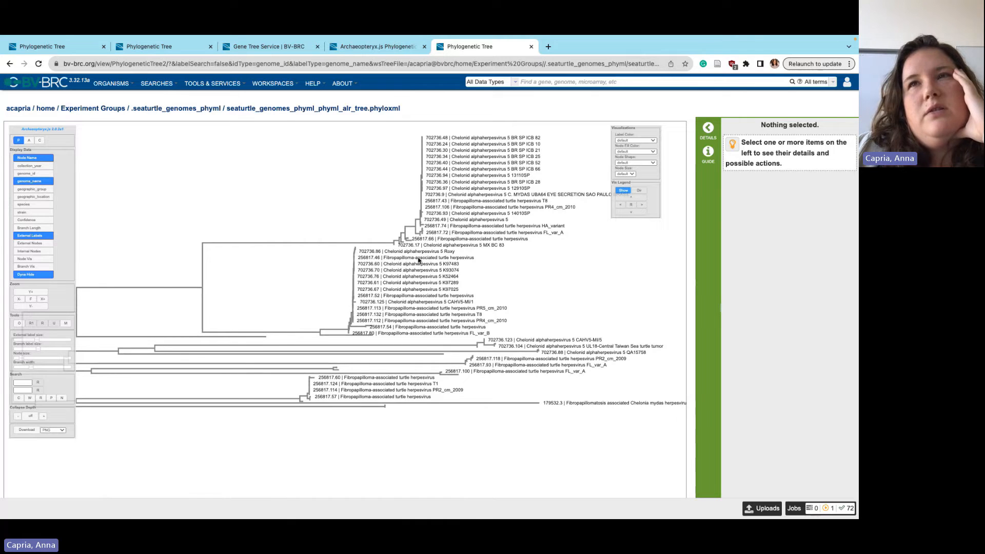
drag(416, 259, 397, 291)
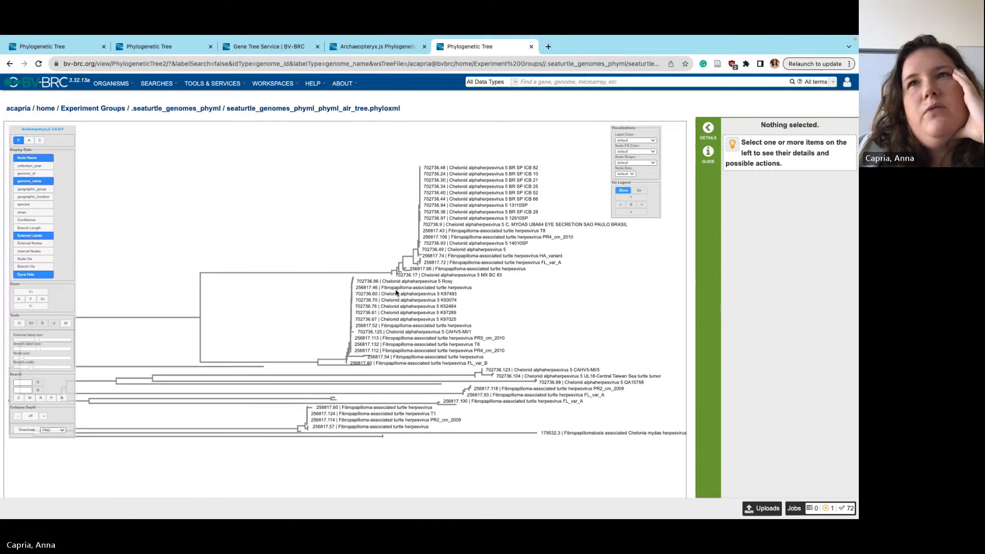
Color the tree labels by collection_year, and switch the label coloring to geographic_location
click(635, 140)
click(610, 147)
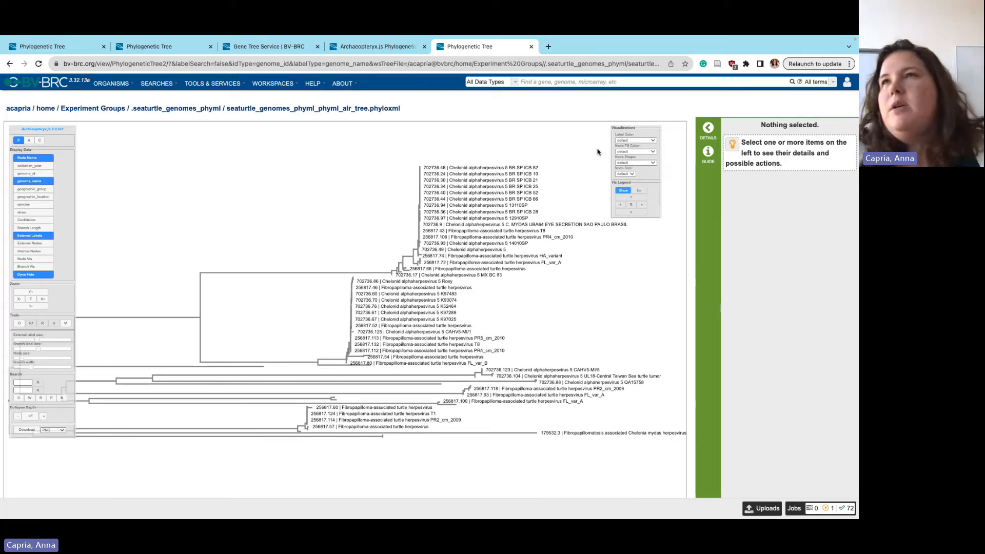
click(641, 141)
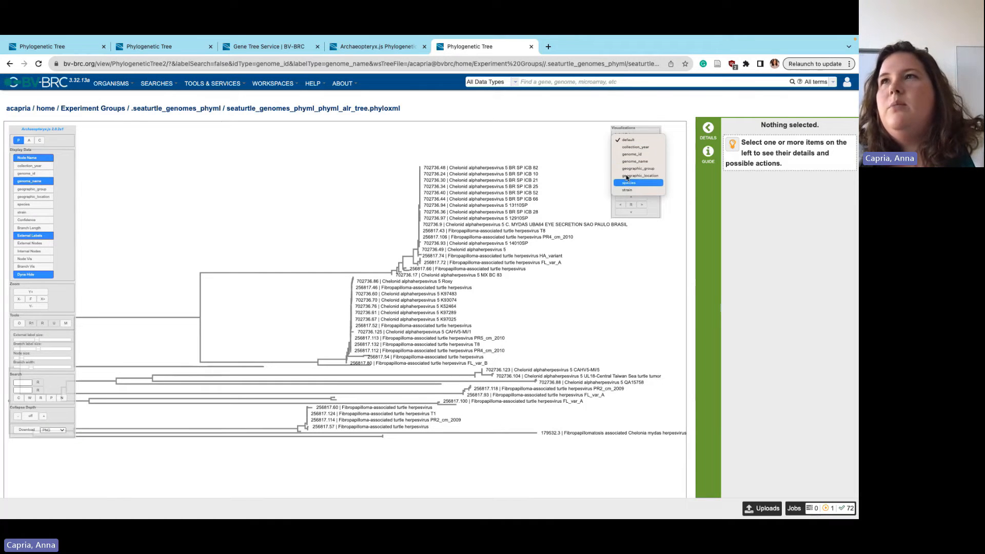
click(639, 149)
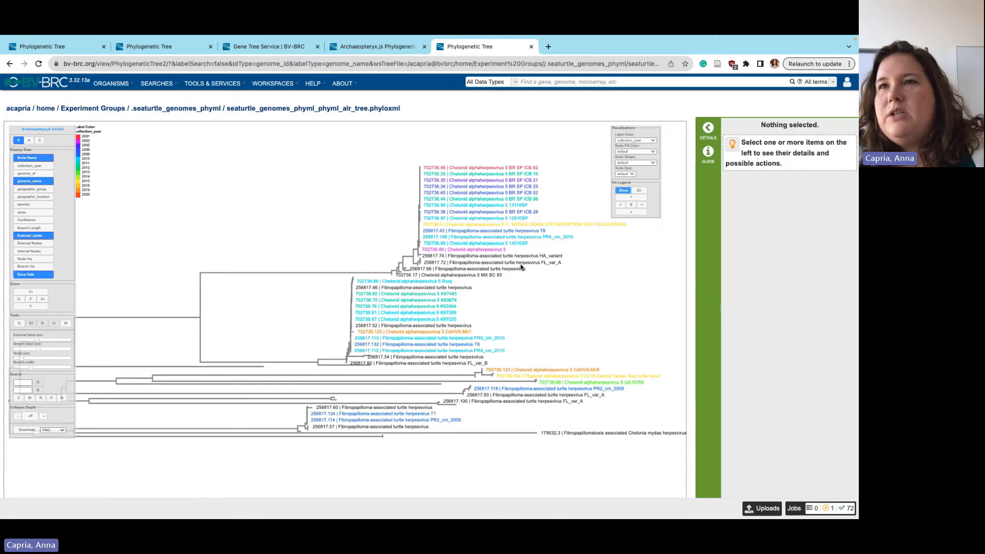
click(645, 141)
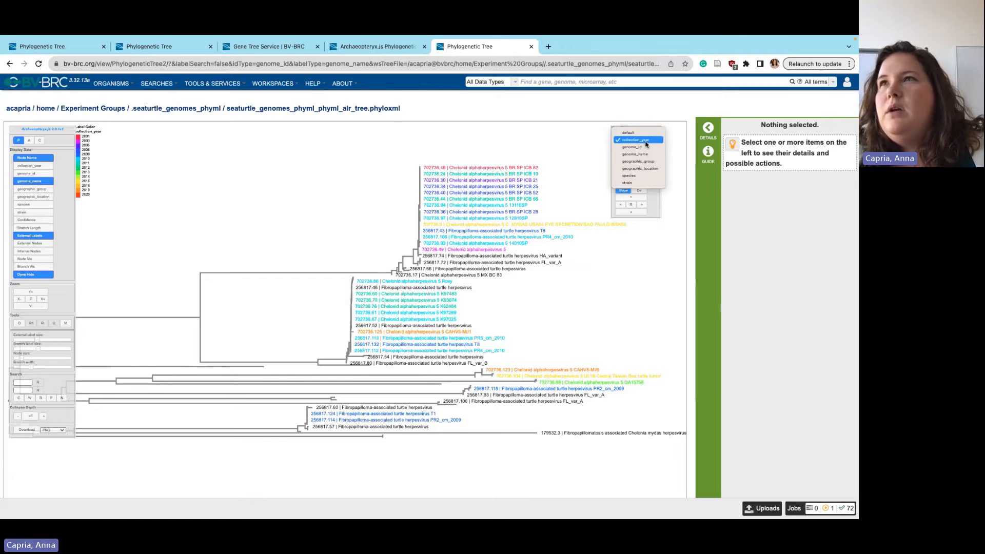
click(638, 169)
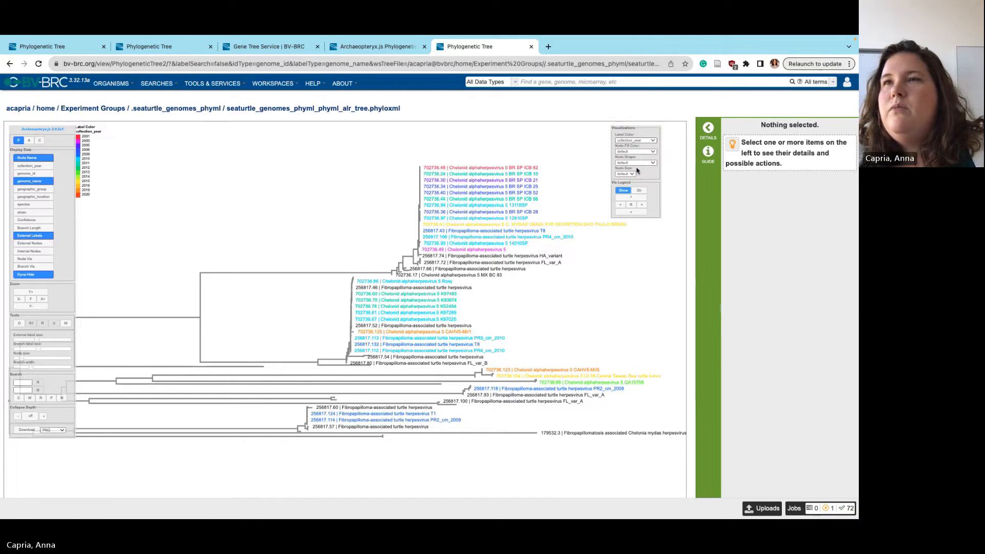
drag(601, 308, 557, 322)
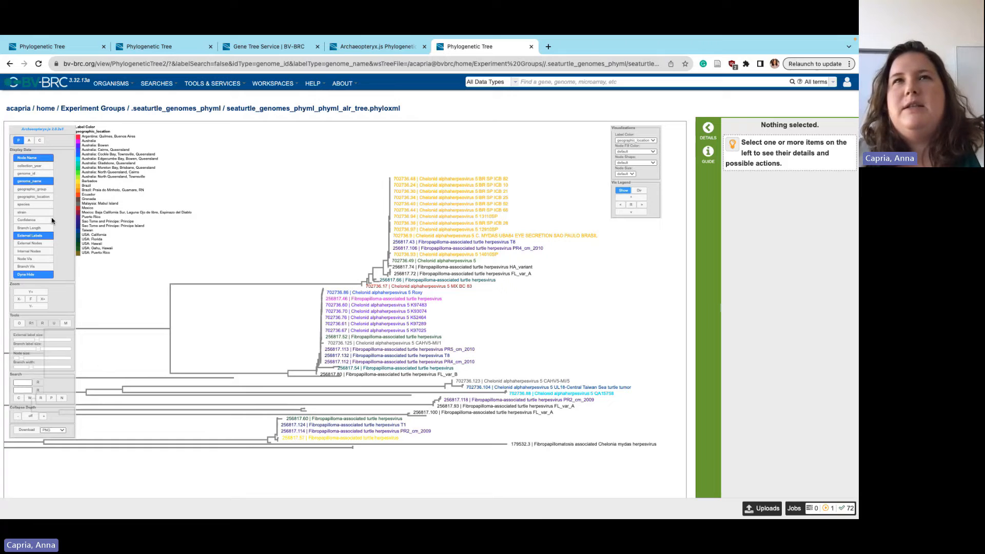
Hide the node names, color the labels by collection_year and return the label color to default
click(38, 160)
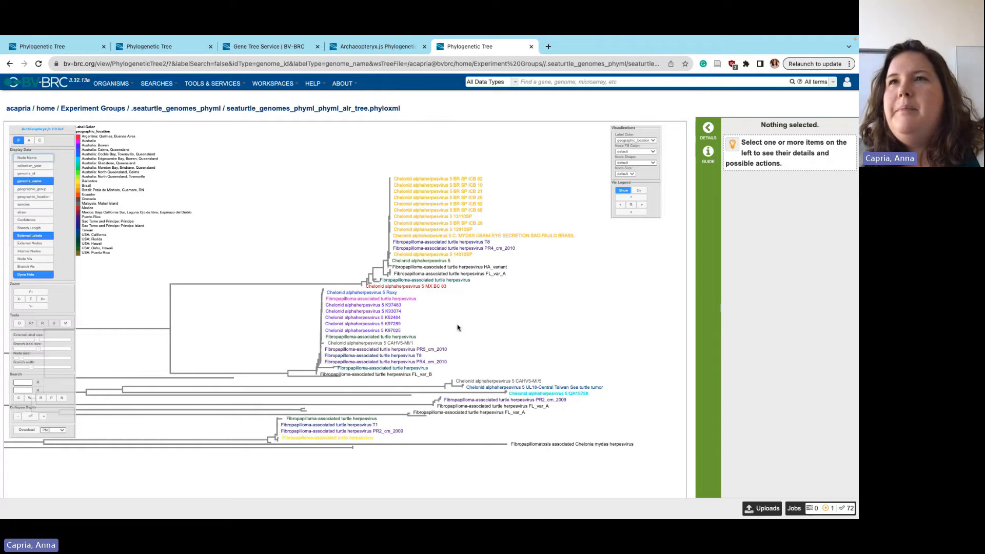
click(650, 139)
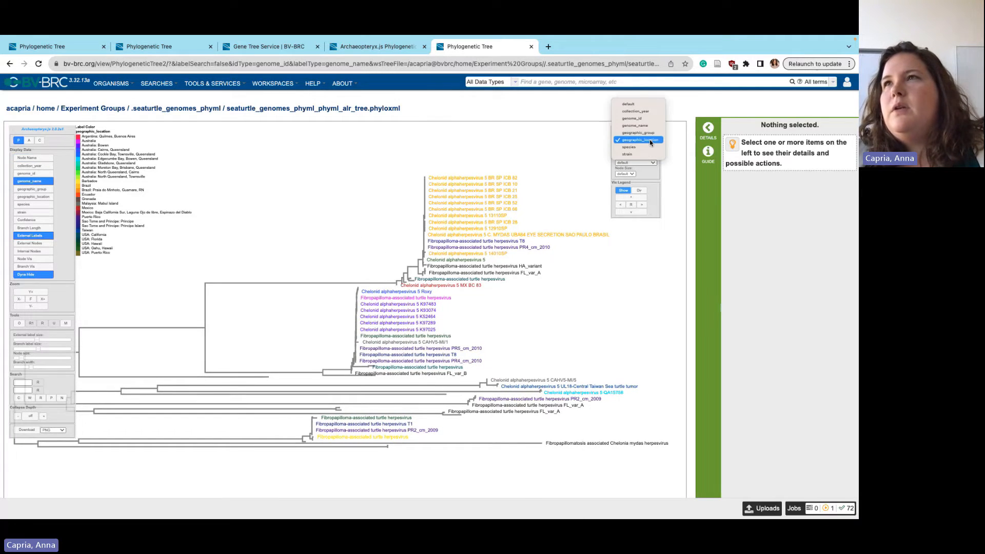
click(641, 111)
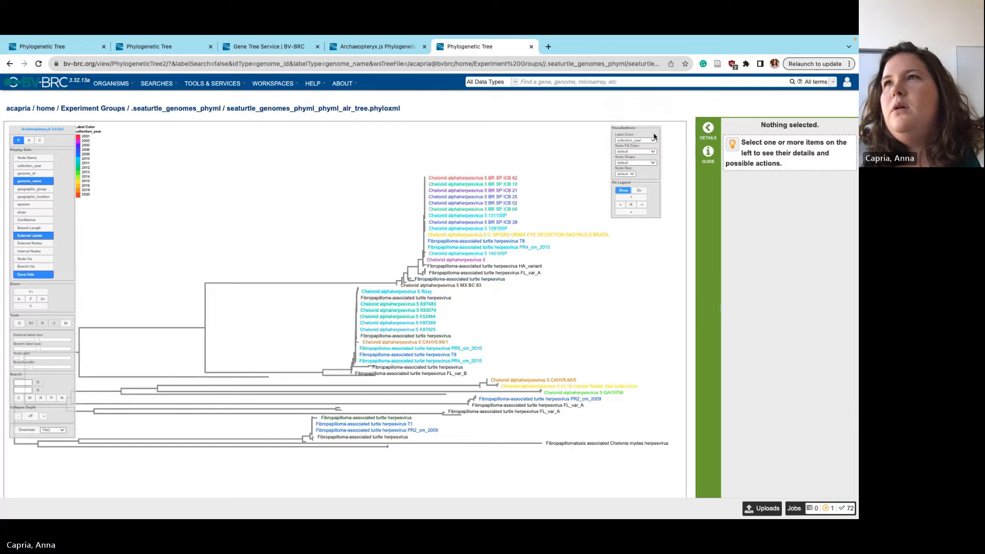
click(650, 140)
click(629, 132)
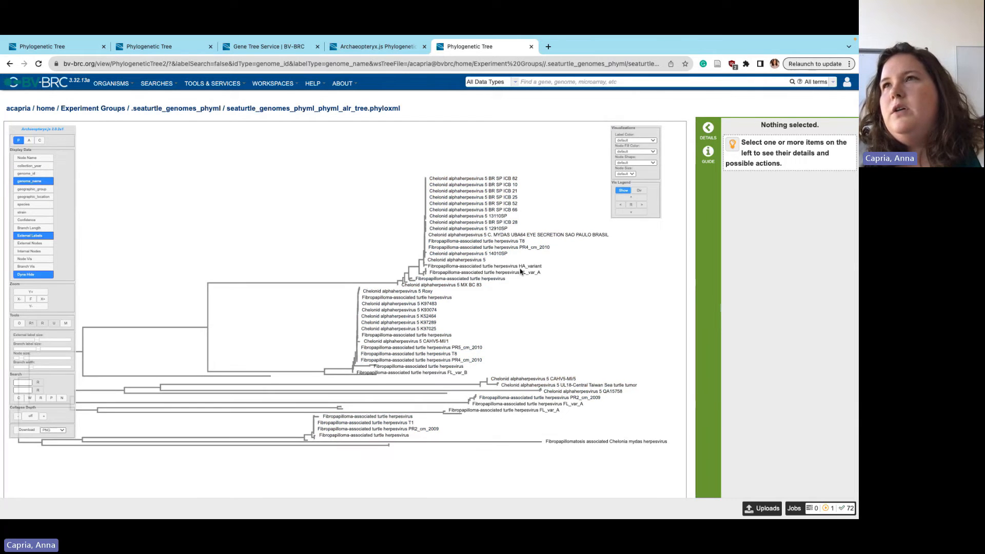
Fill the tree nodes with colors by collection_year, and change the node fill to genome_name
click(642, 163)
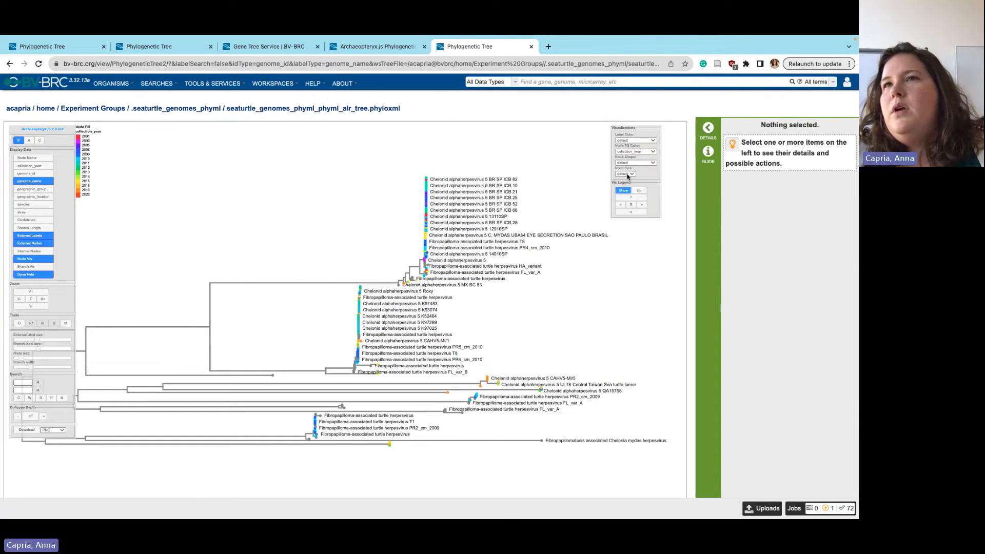
click(642, 153)
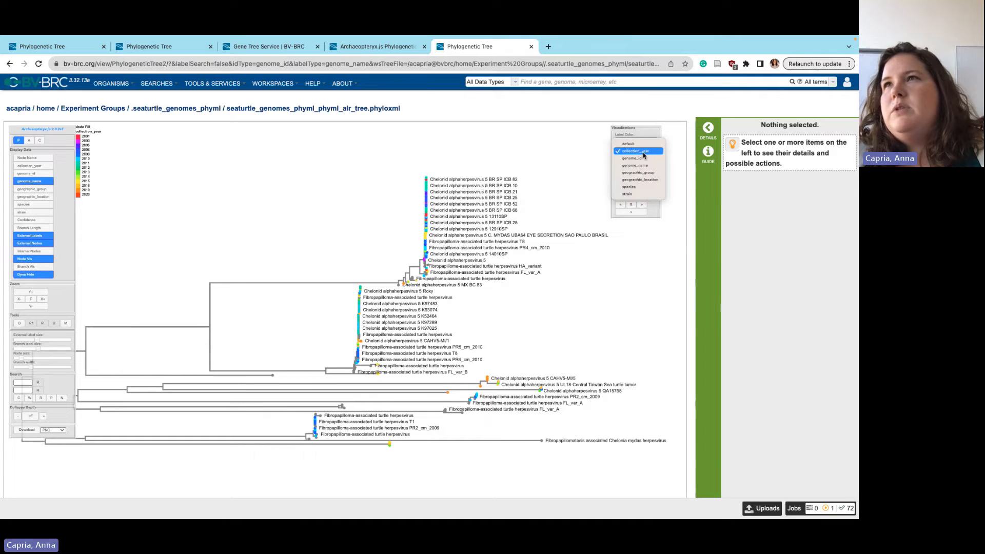
click(643, 155)
click(642, 153)
click(642, 160)
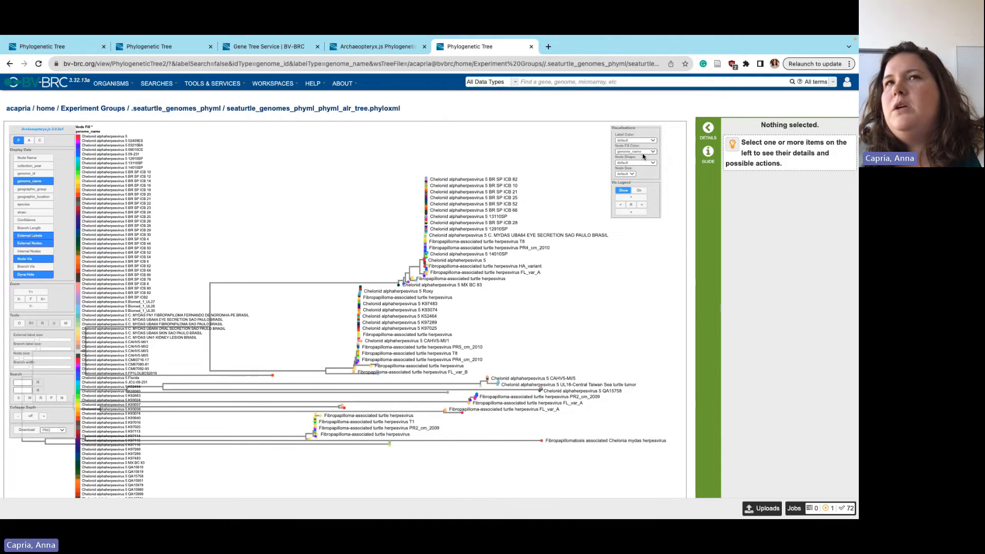
scroll(233, 431, down, 2)
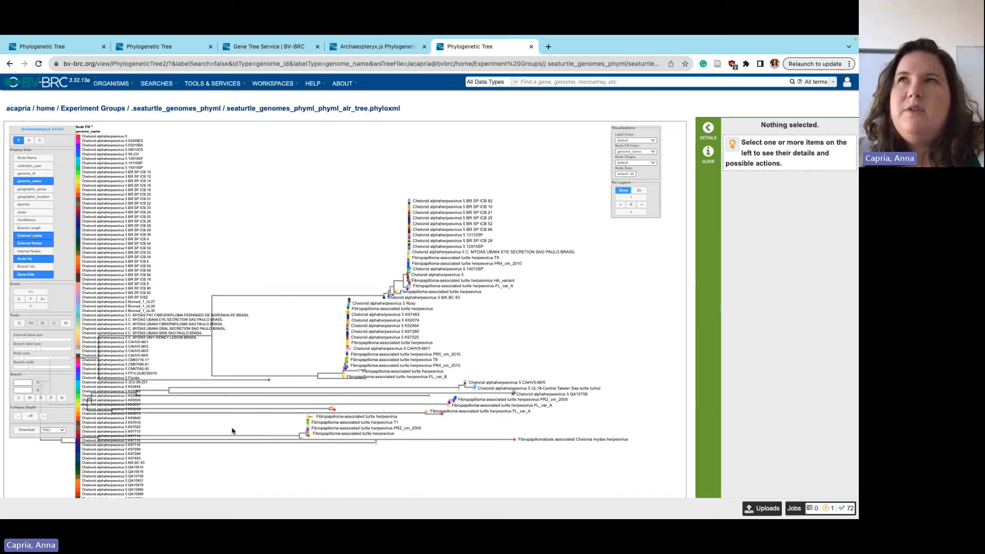
Switch the node fill color to genome_id and from there to geographic_location
click(643, 152)
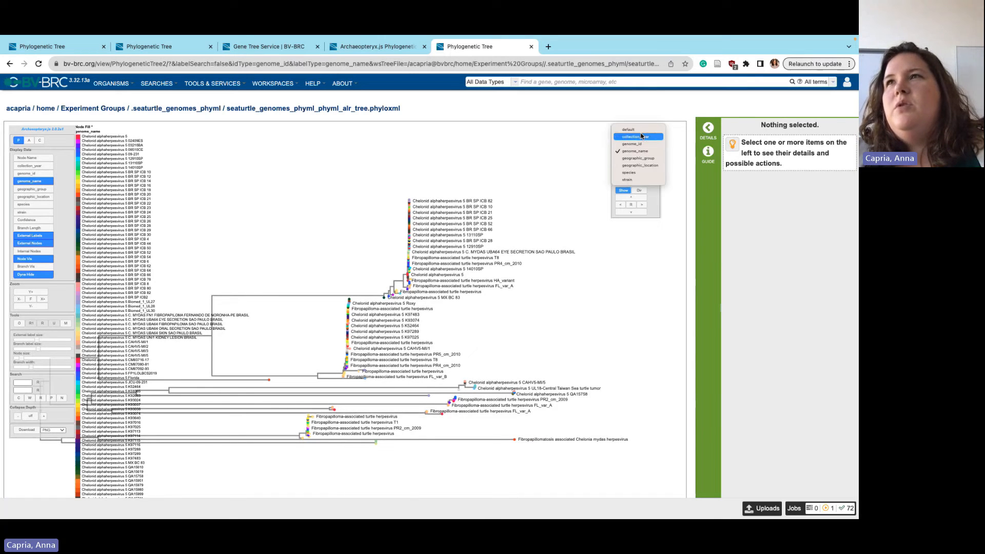
click(458, 186)
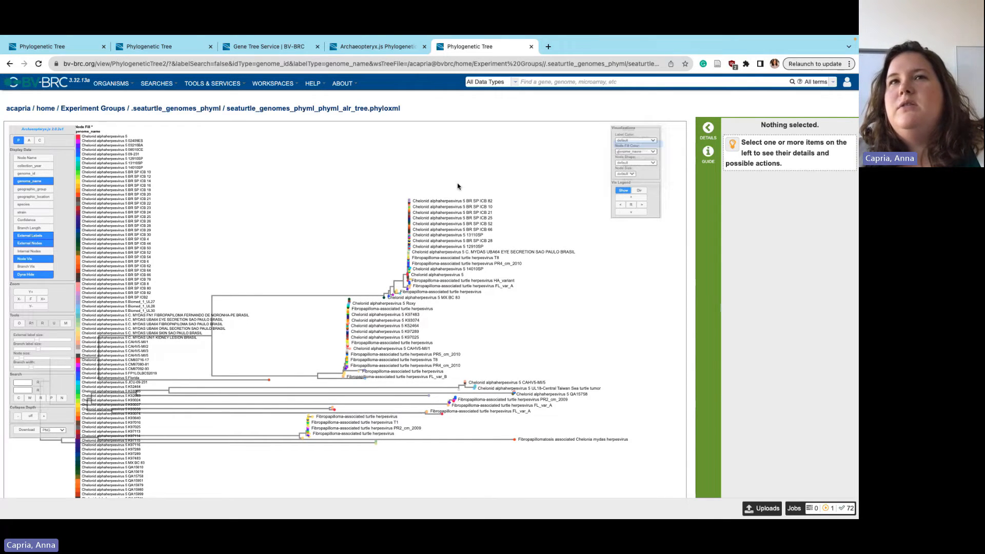
scroll(137, 417, down, 2)
drag(76, 496, 111, 454)
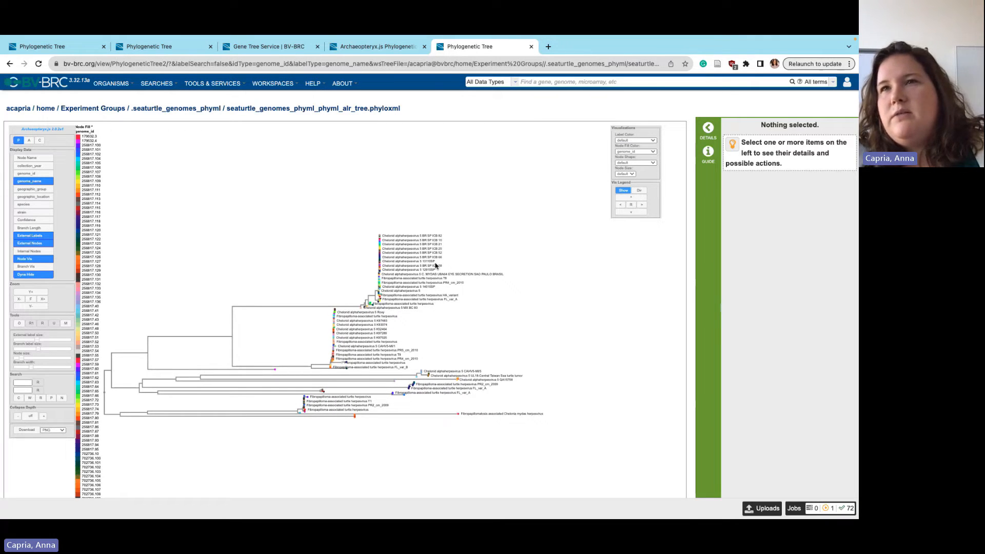
click(646, 153)
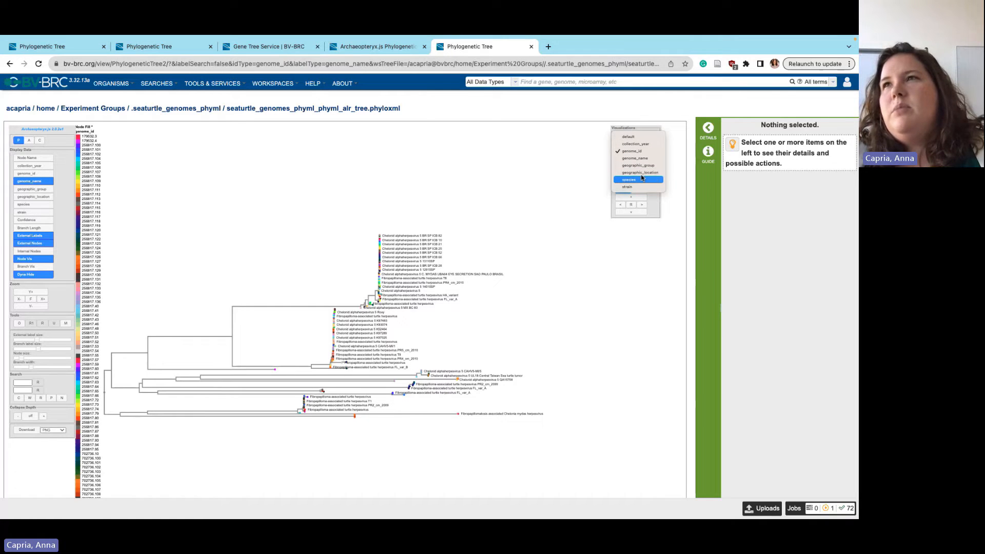
click(643, 173)
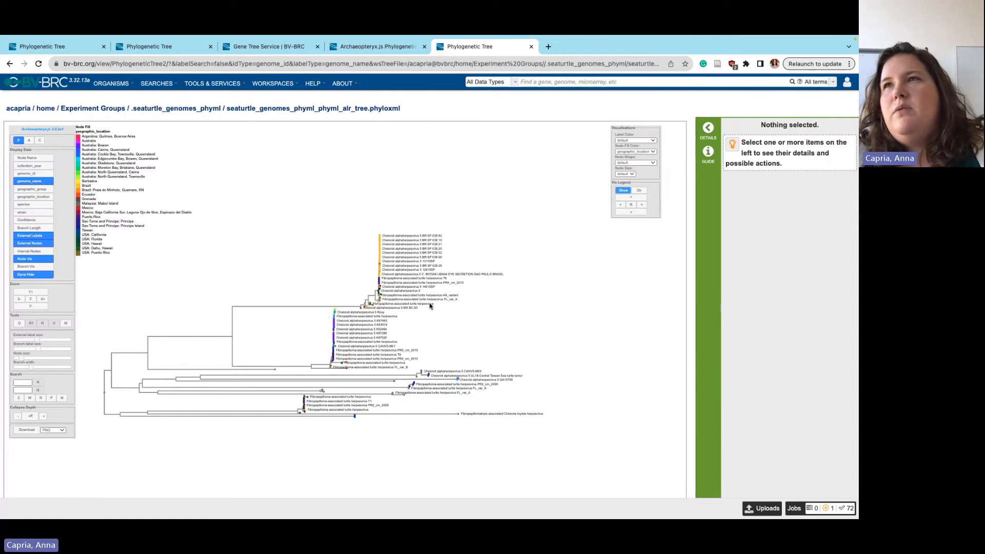
Set the node shape to represent collection_year
click(636, 164)
click(636, 170)
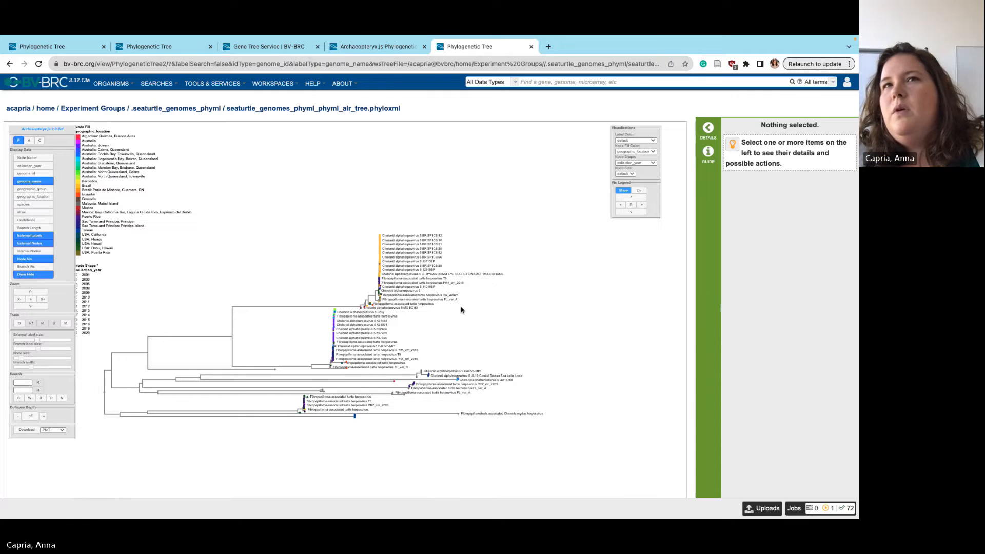
drag(438, 309, 391, 311)
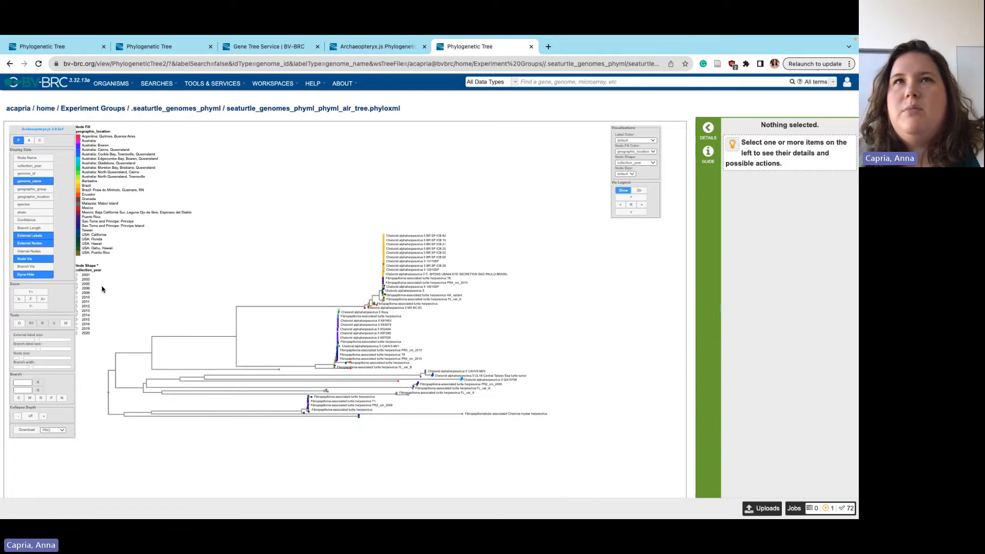
Move the display controls to the opposite side of the tree, clear of the legend, and place the visualization options beside them
mouse_move(88, 291)
mouse_down()
mouse_move(101, 292)
mouse_move(95, 288)
mouse_up()
drag(62, 185, 656, 165)
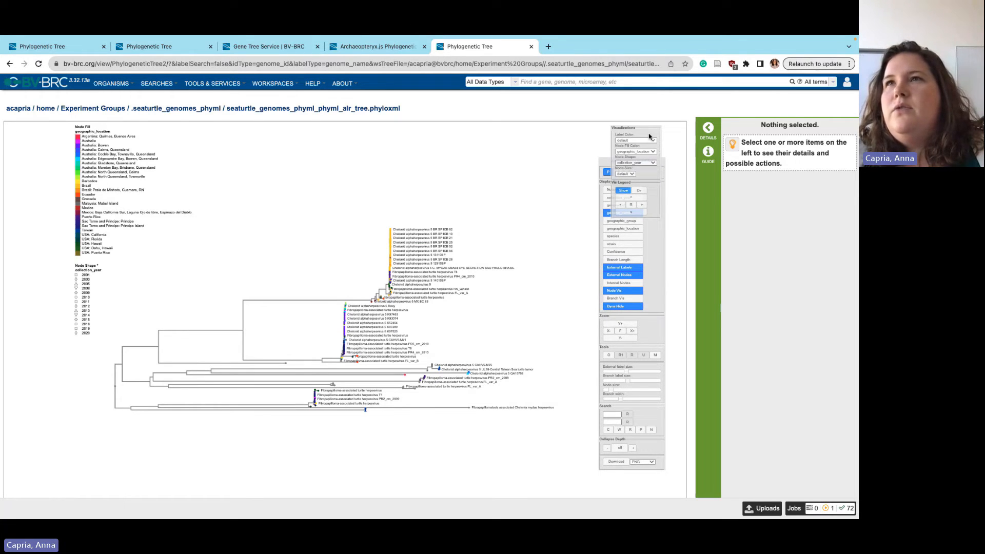
drag(650, 138, 557, 141)
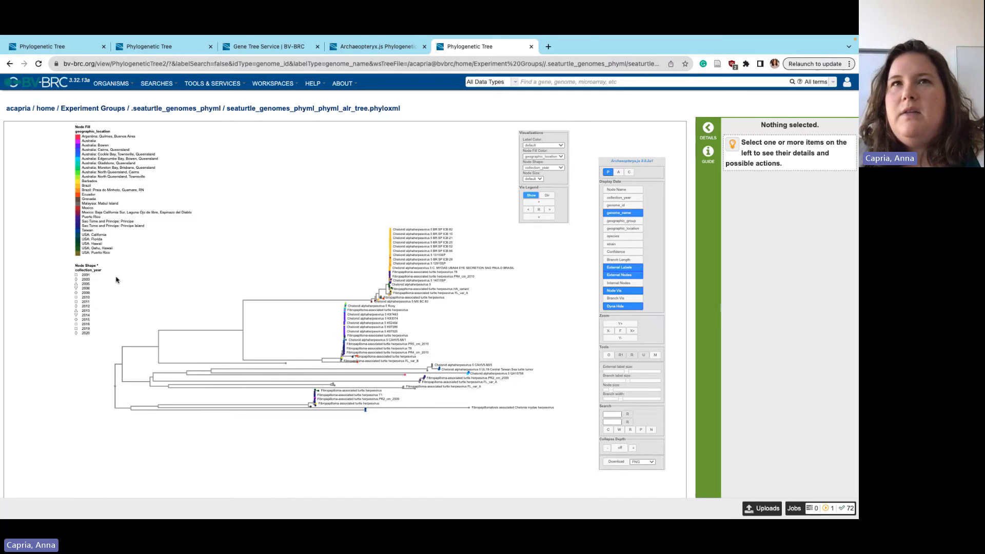
Color the labels by geographic_group and reset the node fill color to default
click(558, 147)
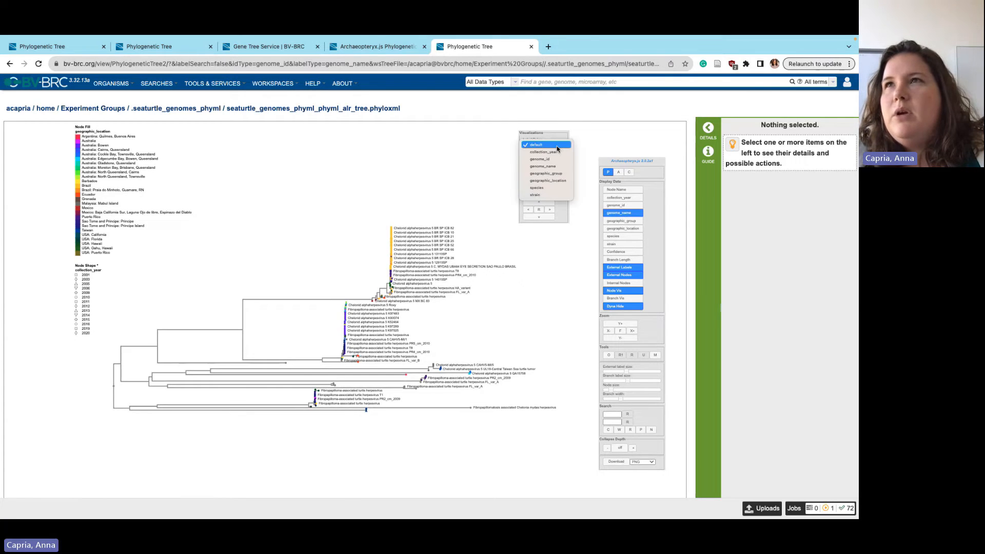
click(544, 175)
click(562, 158)
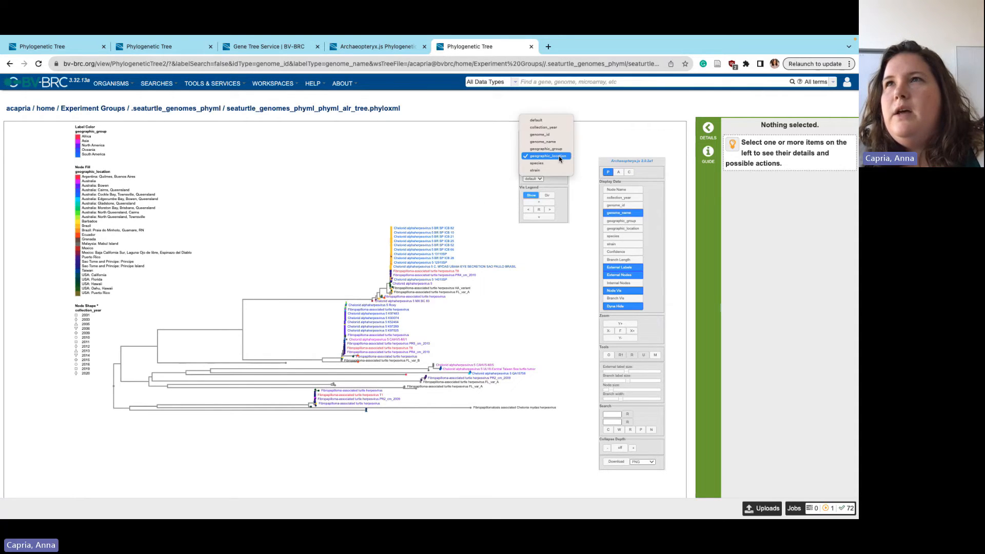
click(536, 120)
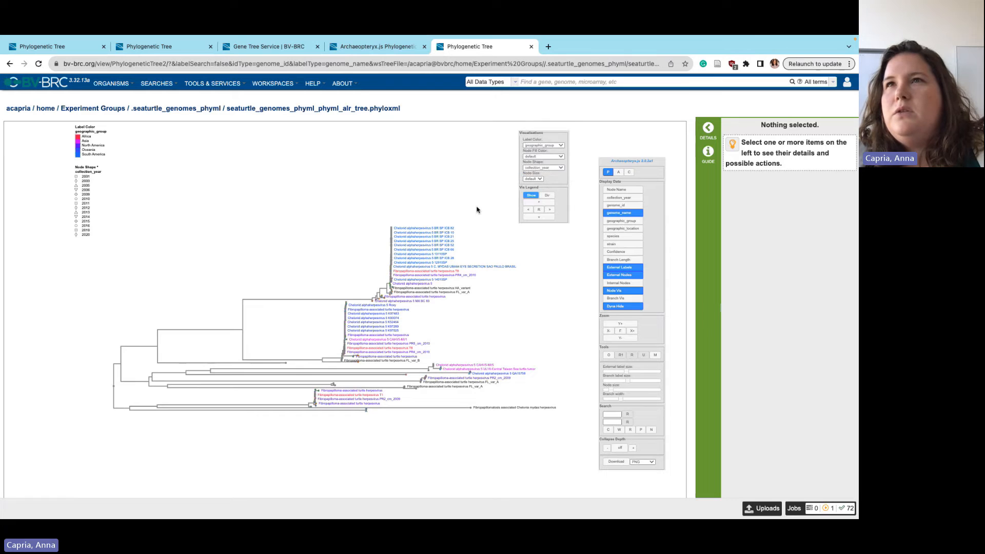
Stretch the tree horizontally and enlarge the node size so the collection_year shapes can be distinguished
scroll(384, 264, up, 3)
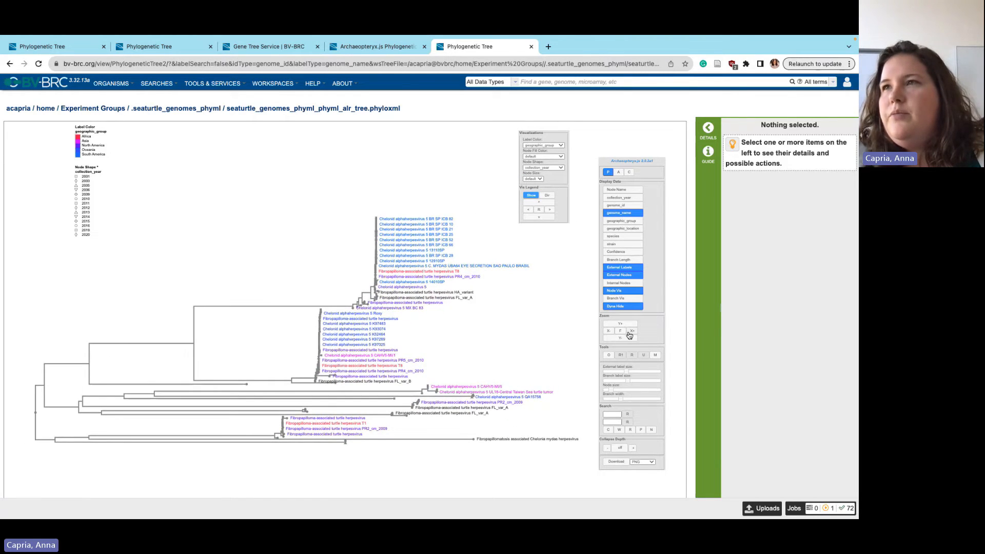
click(631, 332)
drag(611, 389, 648, 391)
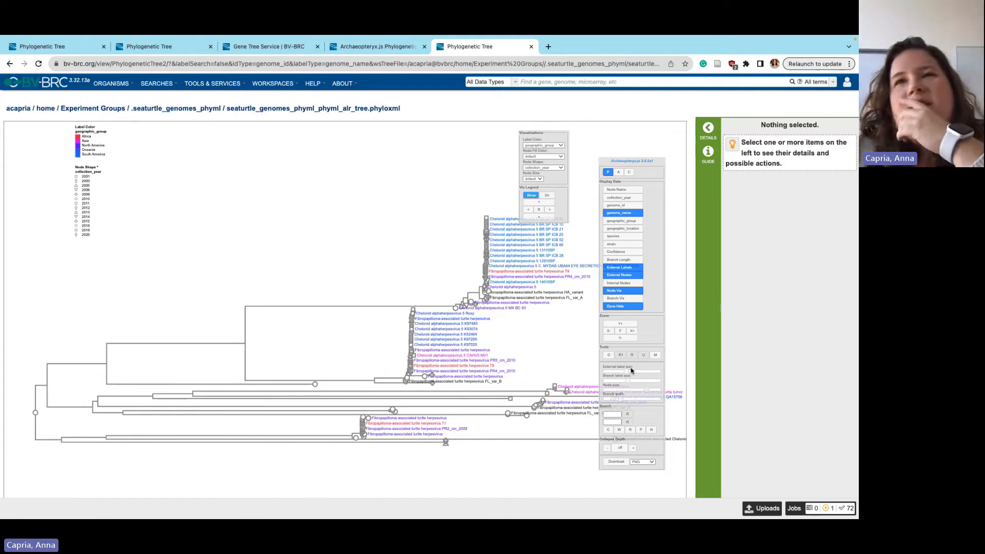
drag(519, 359, 381, 341)
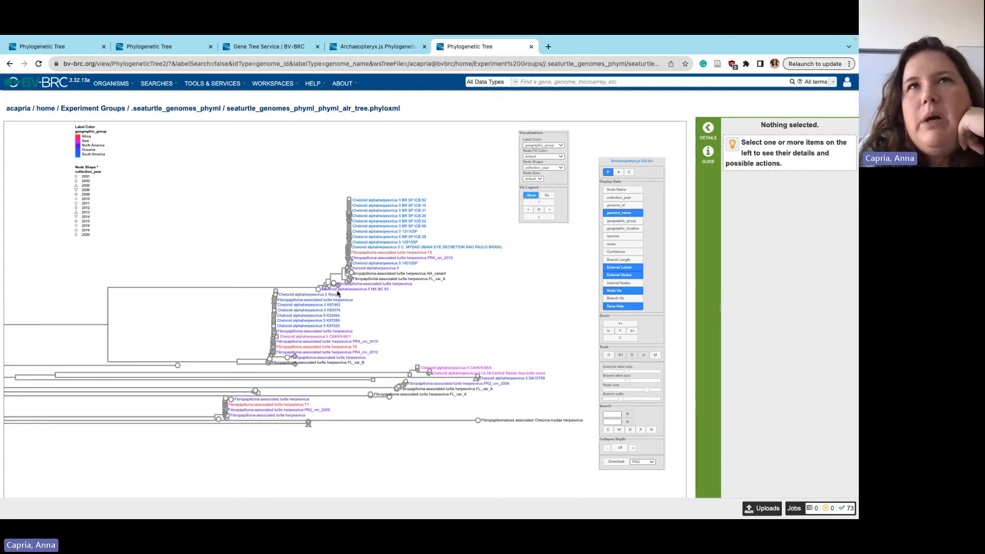
Download the tree with labels colored by geographic_group as a PNG image
scroll(161, 206, down, 1)
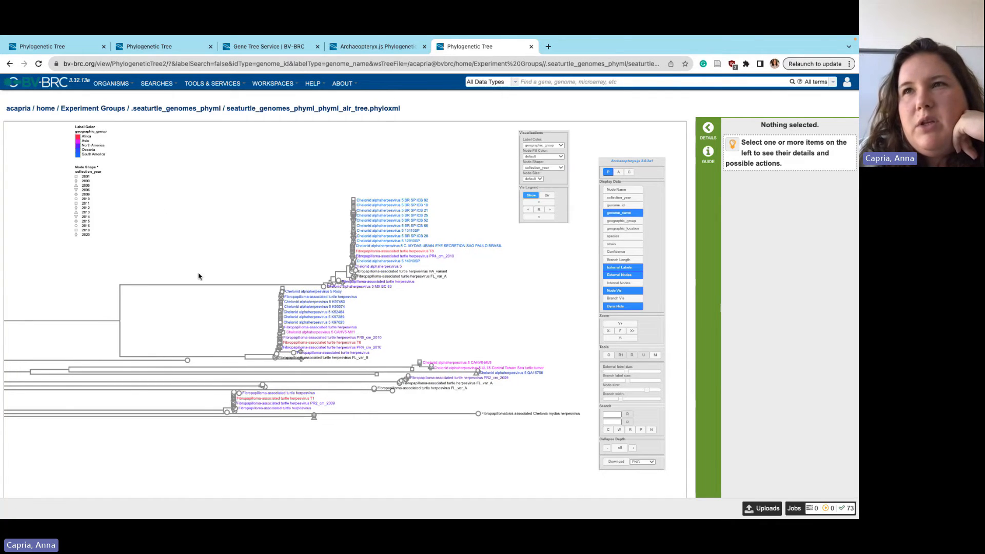
drag(198, 275, 223, 261)
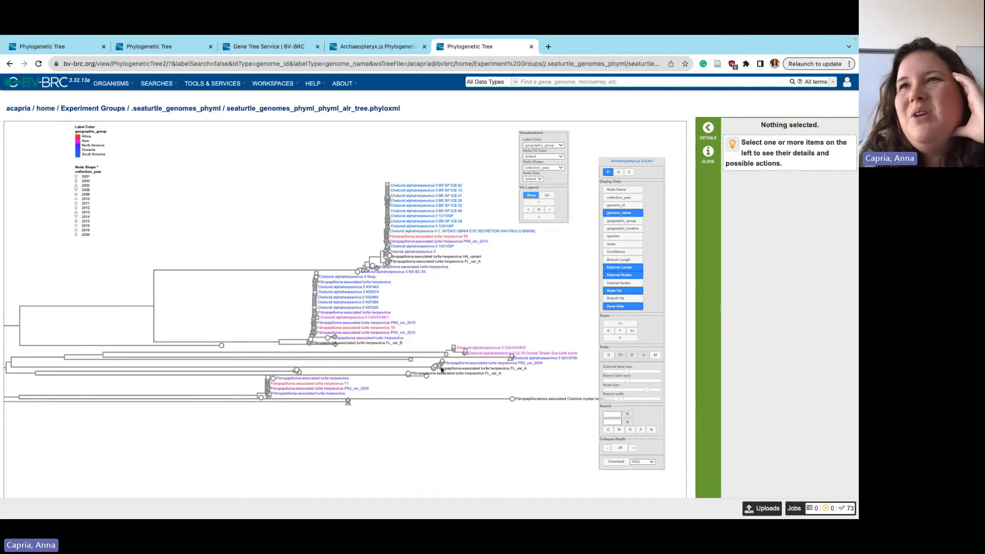
click(615, 463)
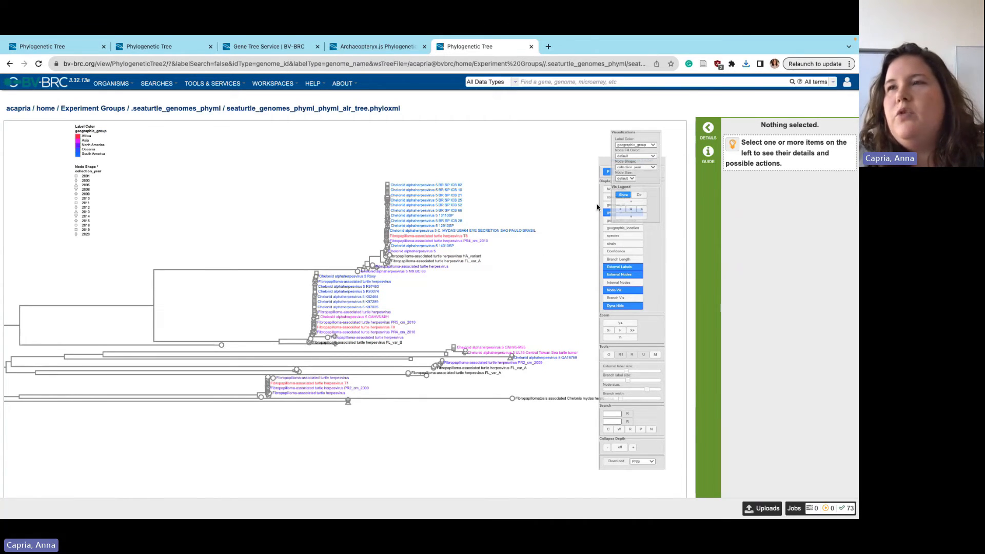
Move the display controls and visualization options clear of the branches, and fit the whole tree beside the legend
drag(660, 158, 665, 141)
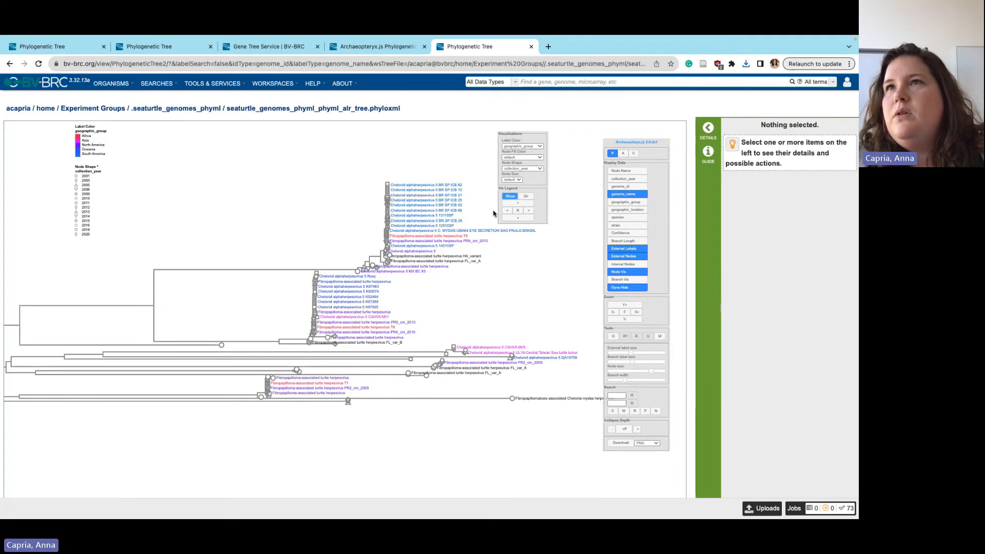
drag(528, 135, 679, 148)
drag(635, 135, 671, 132)
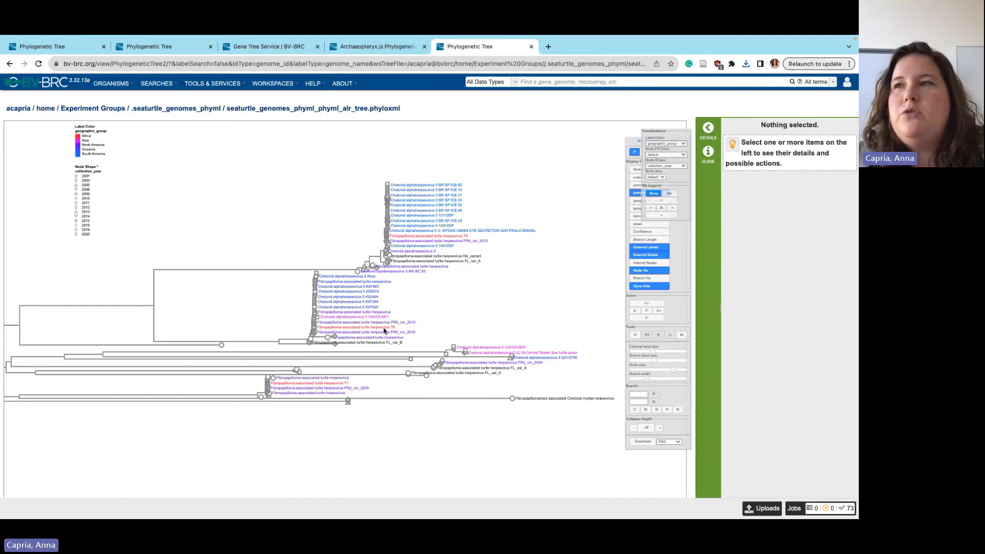
scroll(318, 320, down, 2)
drag(318, 320, 348, 247)
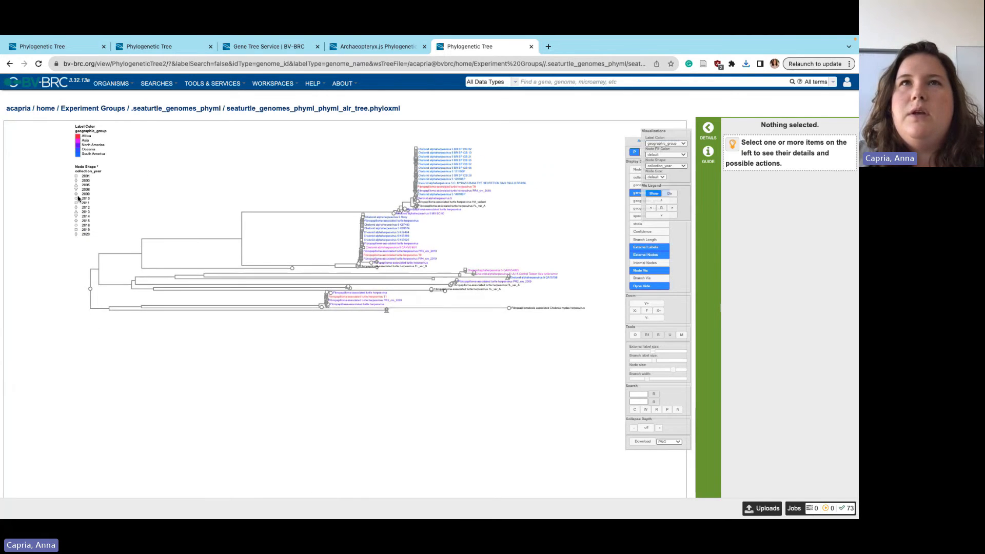
drag(82, 200, 43, 204)
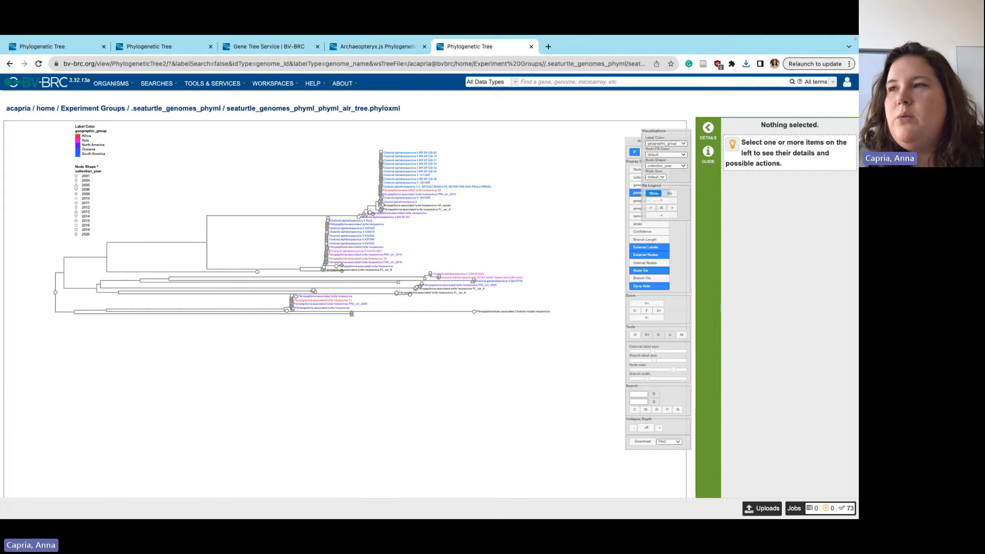
Open the completed seaturtle_fasttree Gene Tree job from the jobs list and view its tree
click(820, 509)
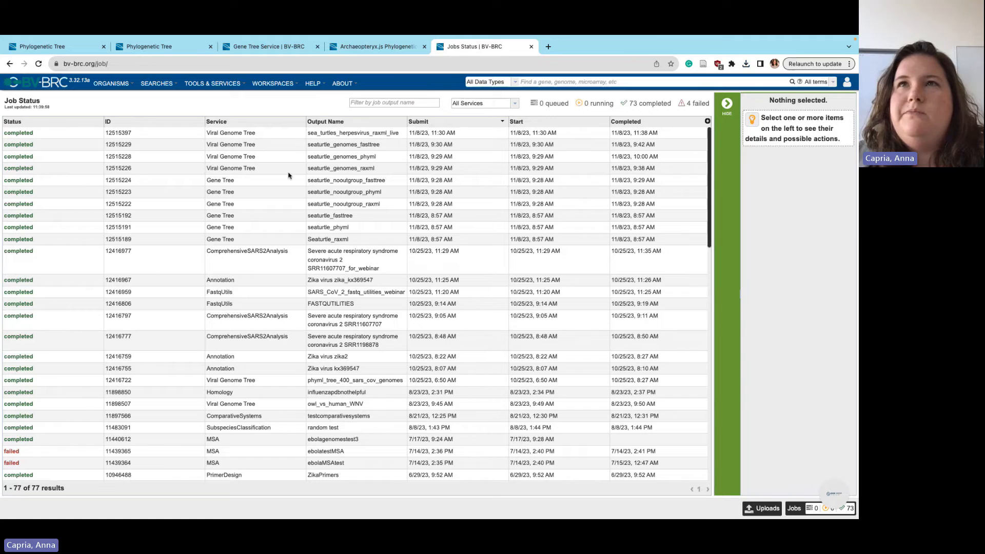
click(234, 218)
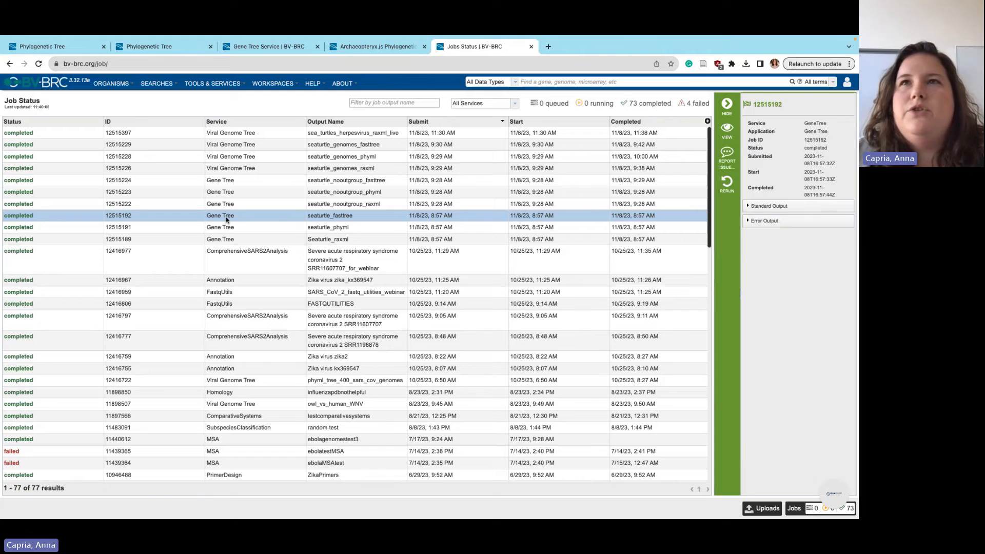
double_click(226, 218)
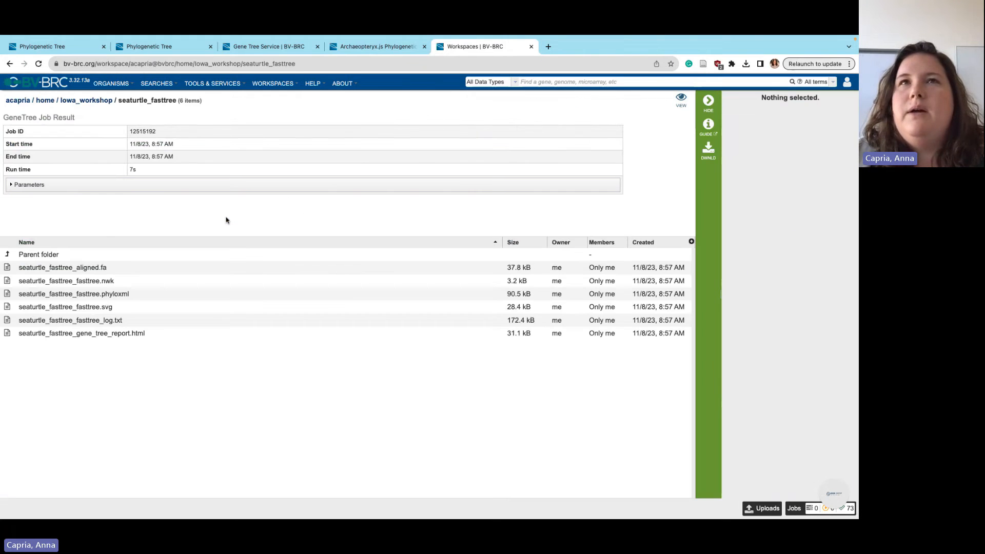
click(679, 103)
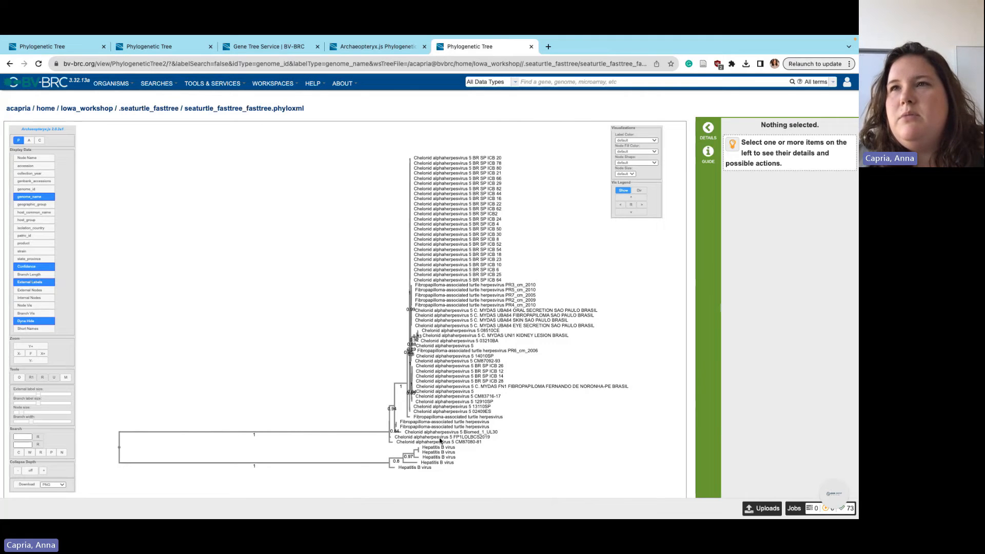
Color the labels of the seaturtle_fasttree tree by isolation_country
click(636, 140)
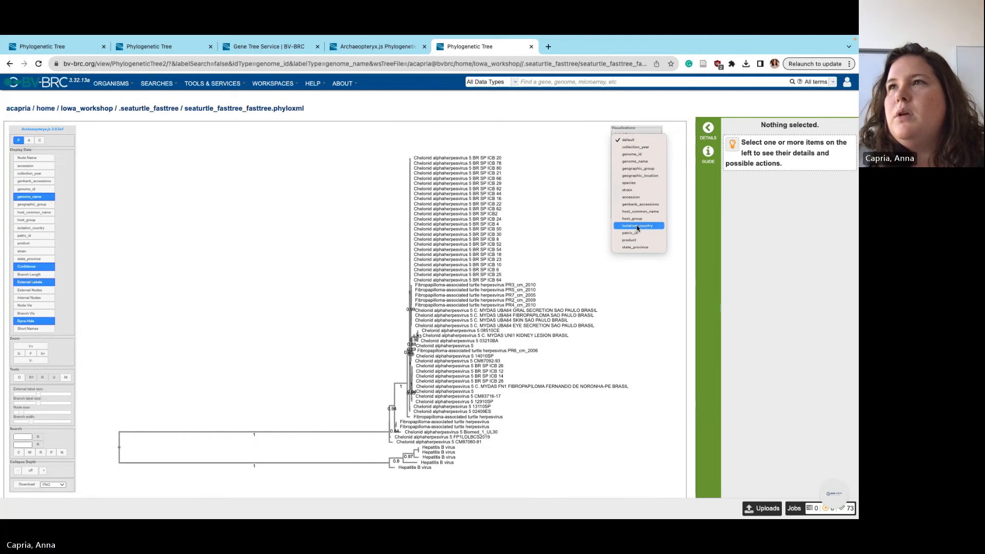
click(635, 226)
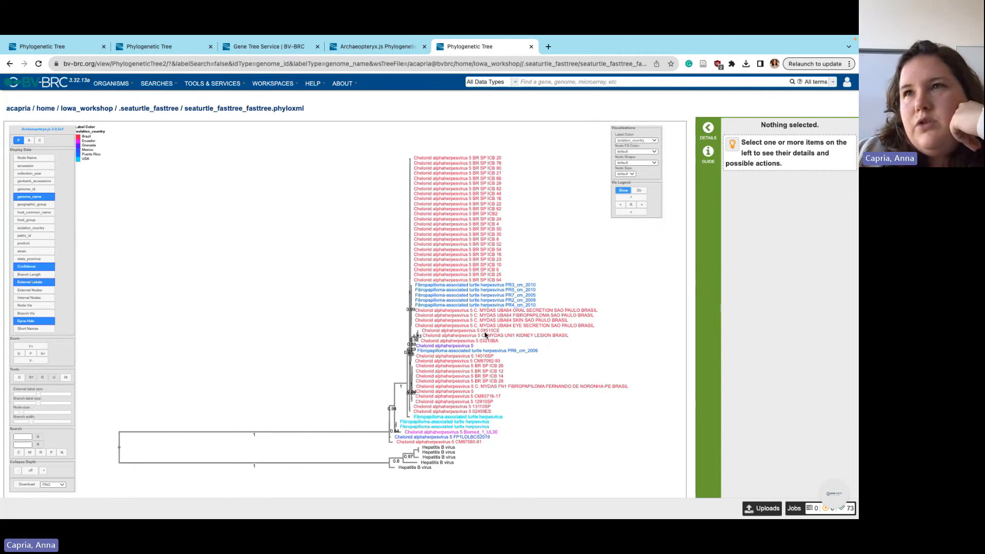
drag(417, 342, 420, 313)
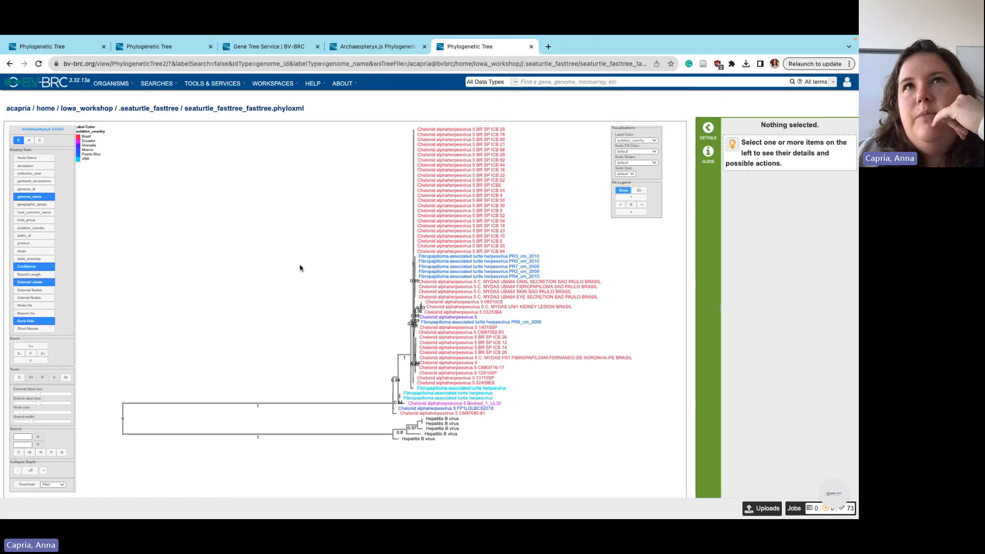
Go back to the Iowa_workshop folder and open the seaturtle_phyml job result
click(211, 85)
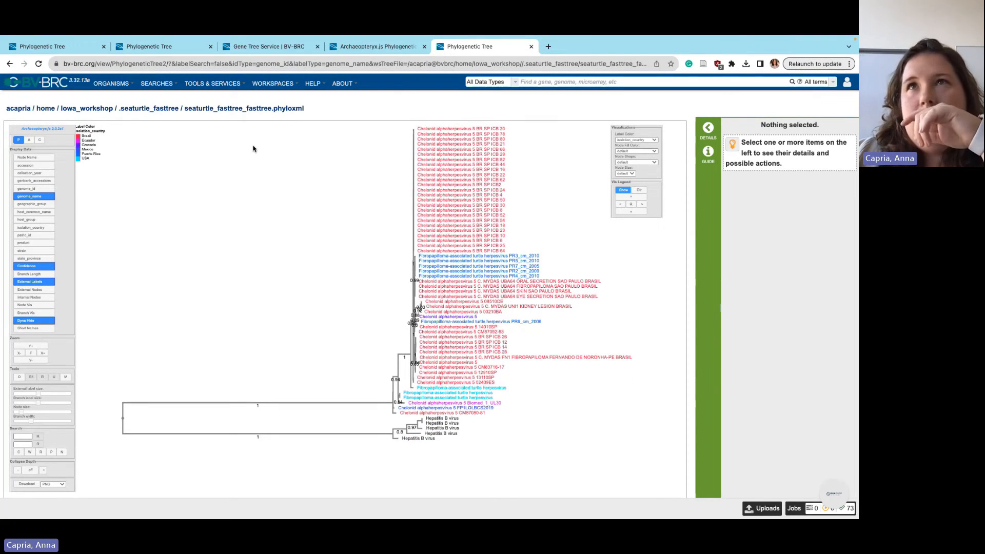
click(152, 108)
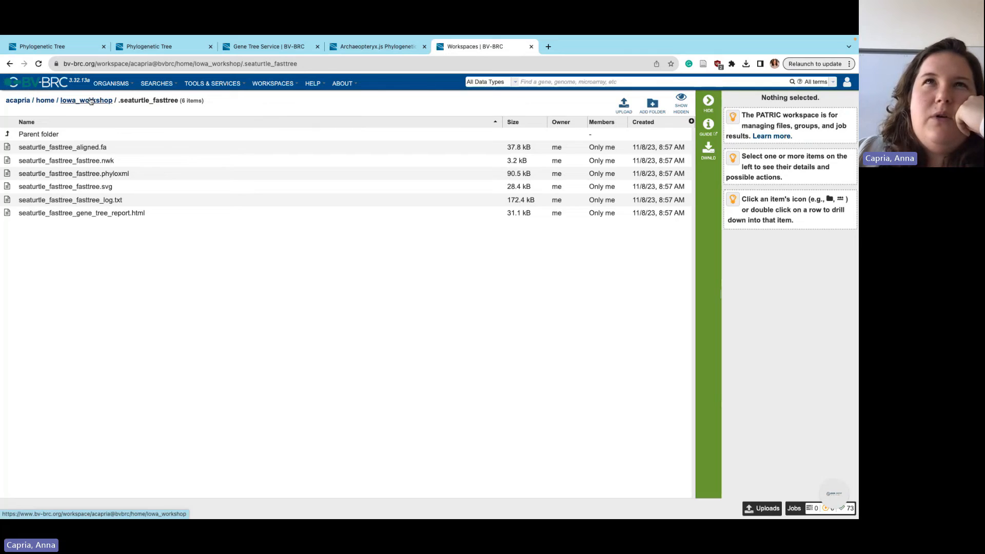
click(90, 101)
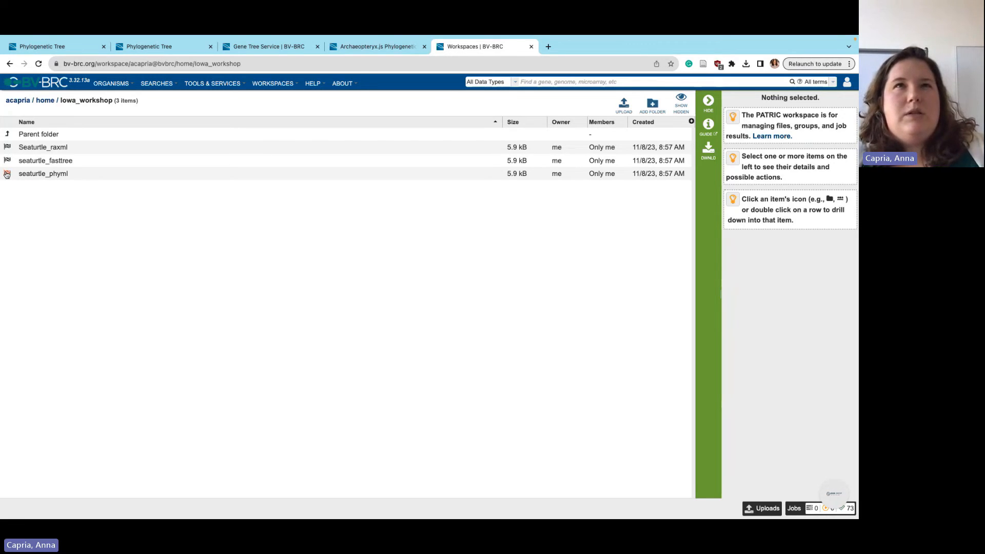
click(8, 174)
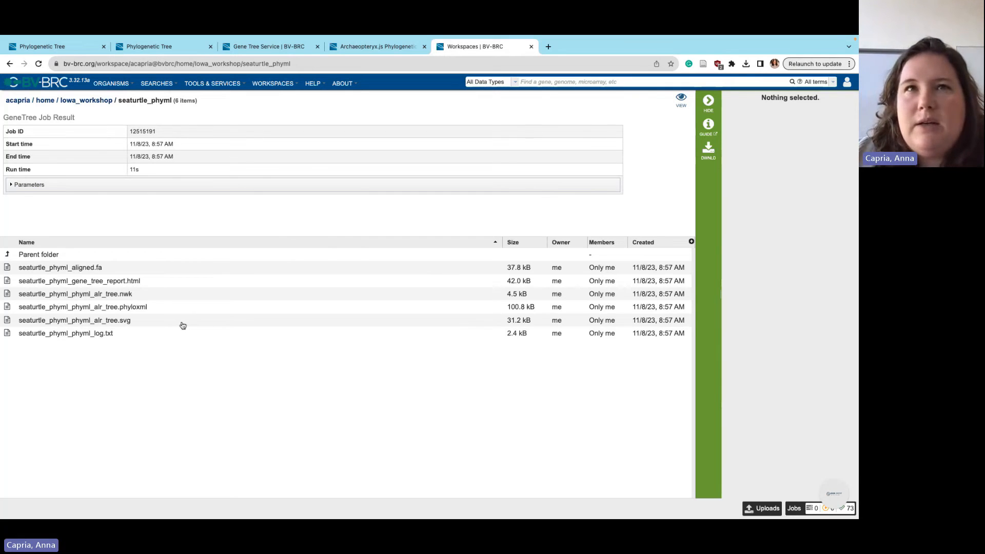
View seaturtle_phyml_phyml_alr_tree.svg, examine its tip labels, and return to the job result files
double_click(113, 321)
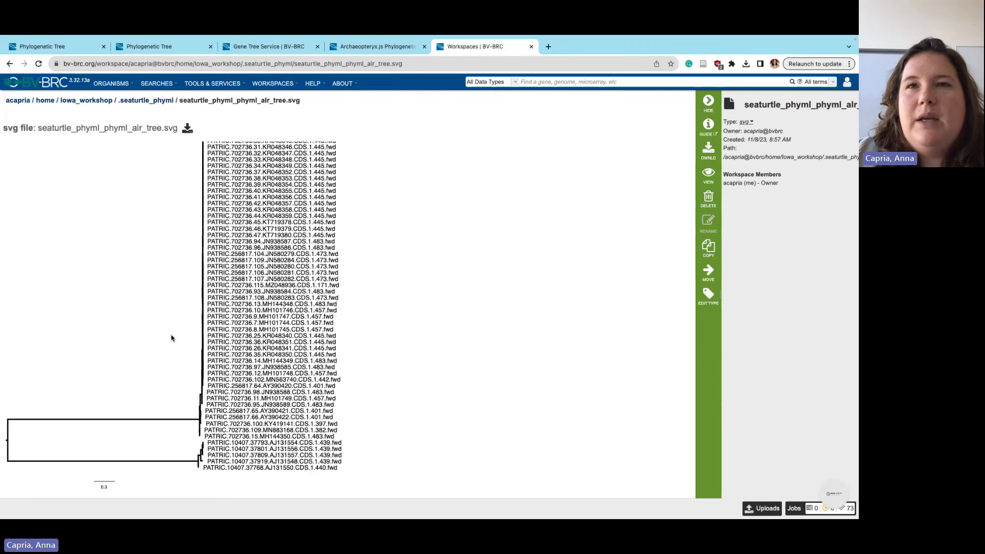
scroll(172, 336, up, 3)
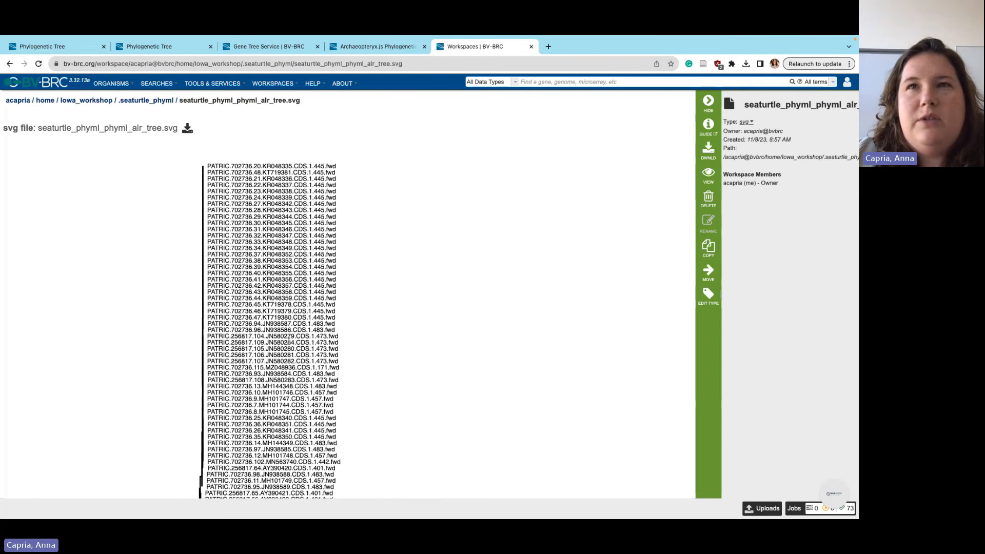
drag(230, 323, 302, 330)
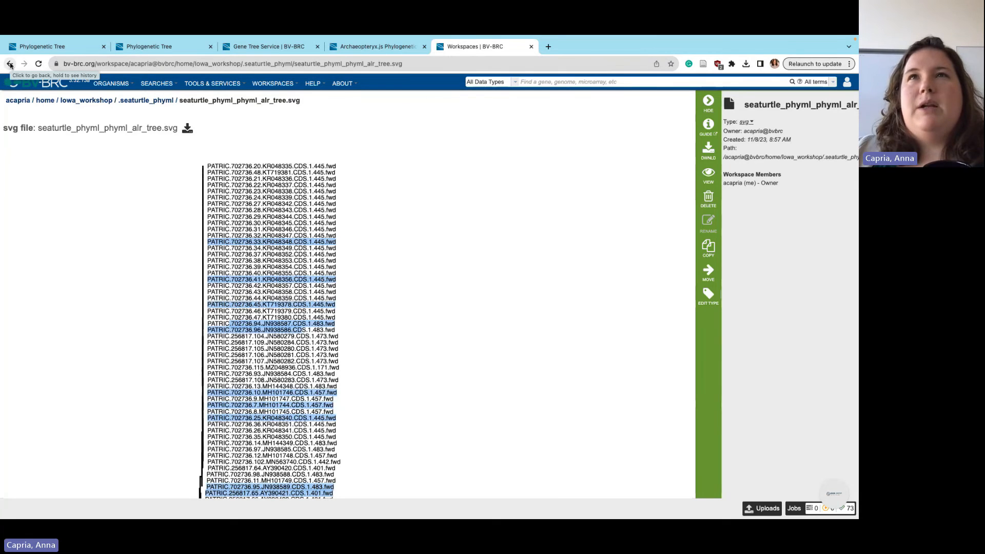
click(9, 63)
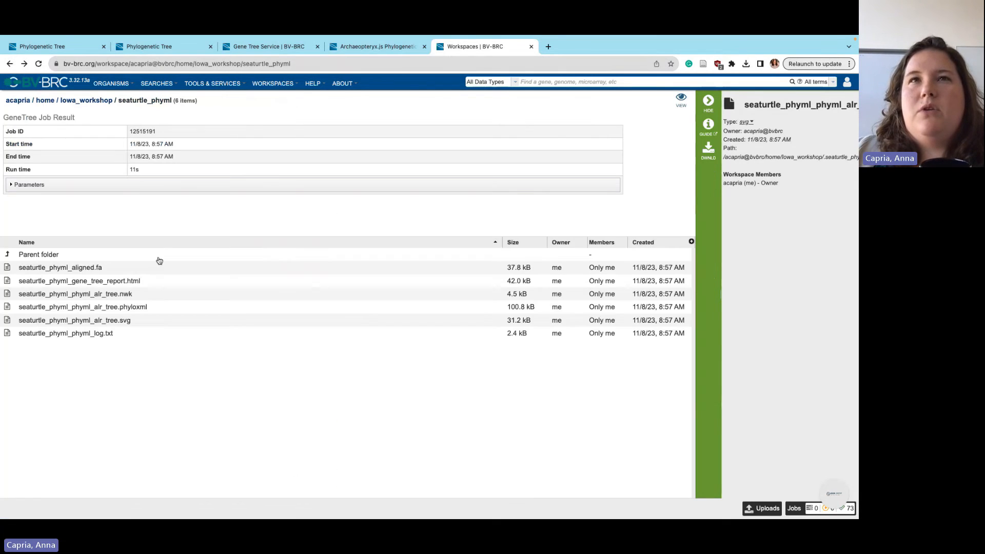
Open seaturtle_phyml_gene_tree_report.html, review the analysis steps and alignment method, and hide the FigTree plot
double_click(132, 281)
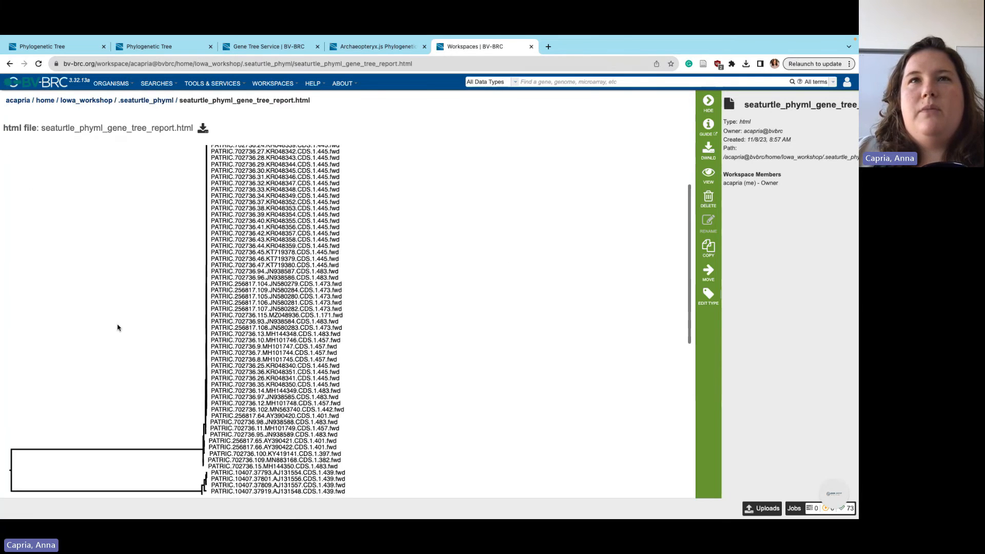
scroll(132, 282, down, 10)
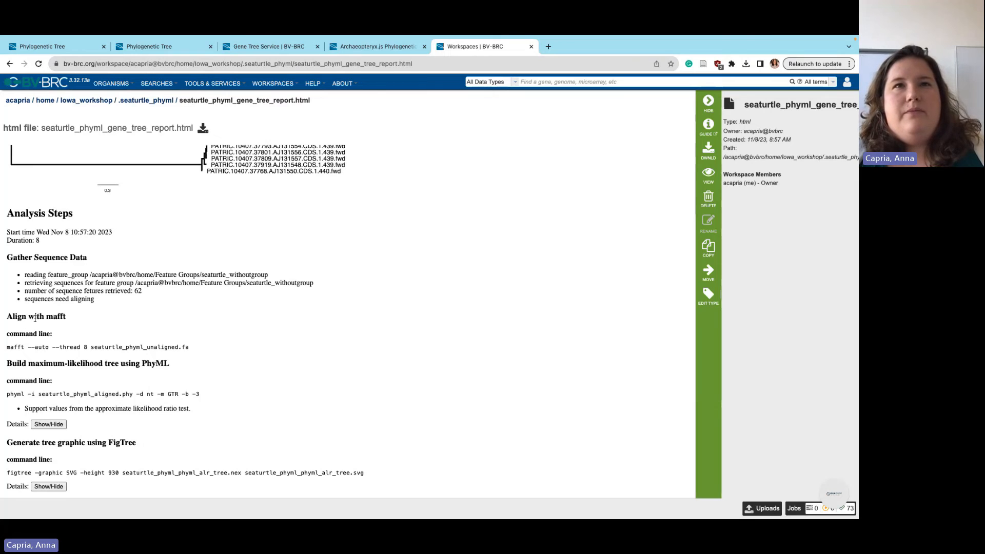
drag(19, 319, 77, 322)
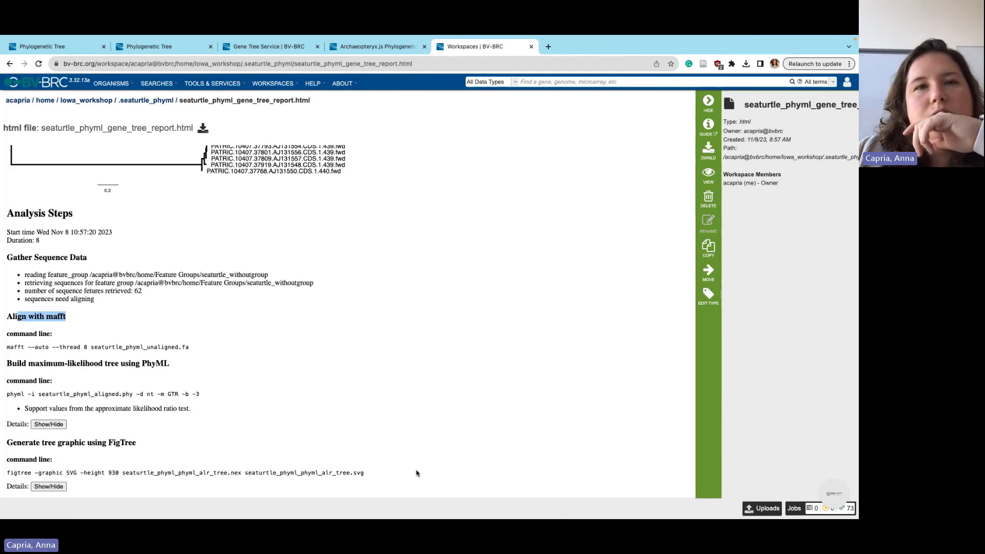
scroll(265, 469, up, 6)
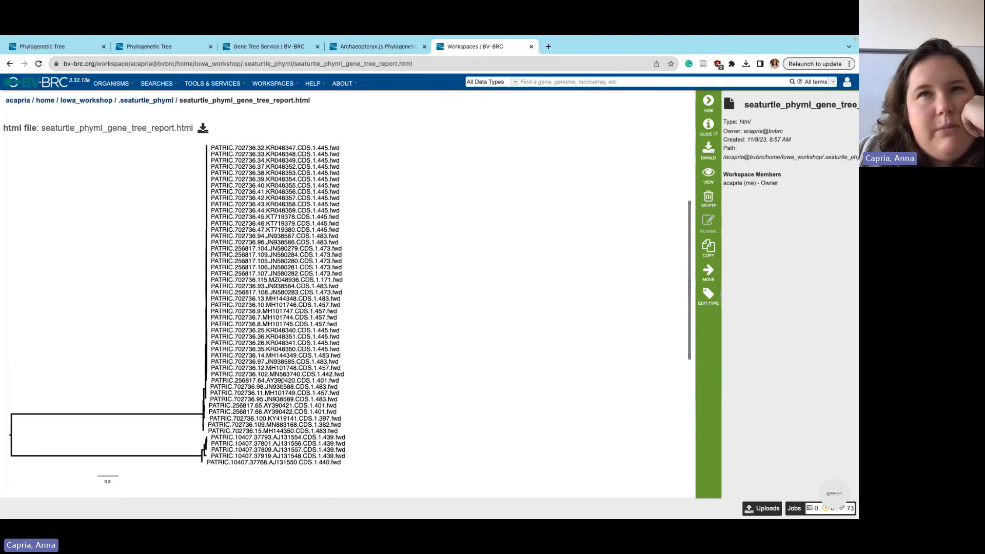
scroll(281, 384, up, 3)
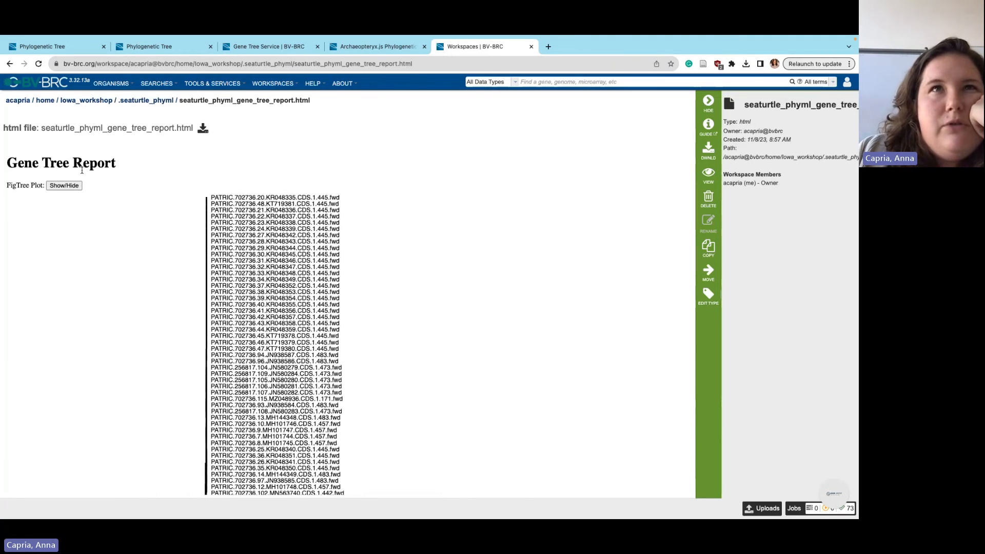
drag(90, 166, 118, 167)
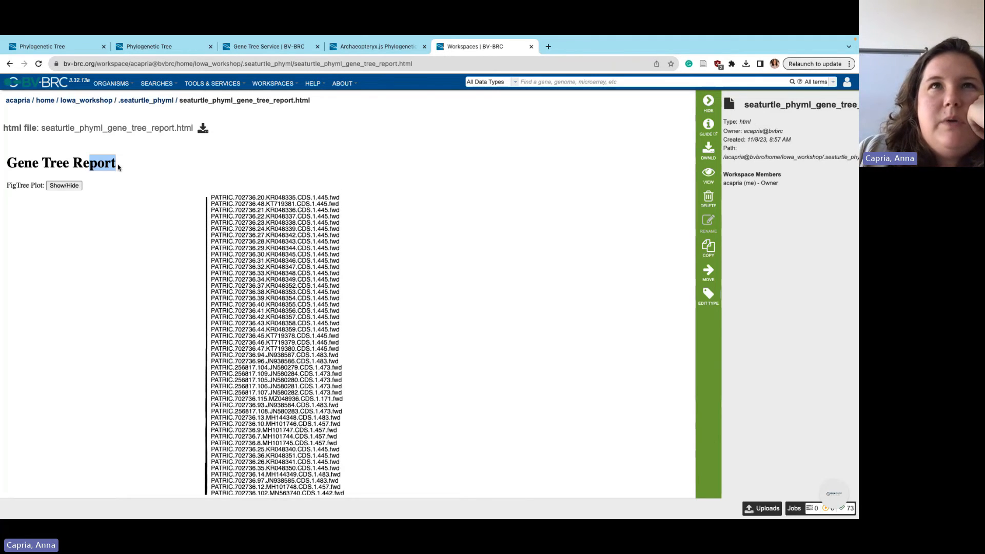
click(73, 186)
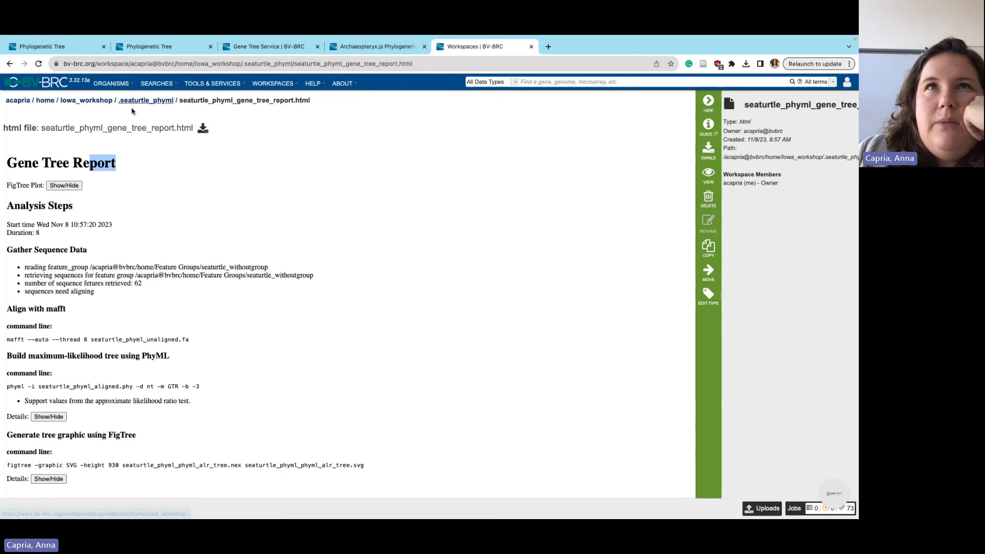
Leave the report and open seaturtle_phyml_phyml_alr_tree.nwk in the tree viewer, dismissing the alert
click(10, 63)
click(9, 63)
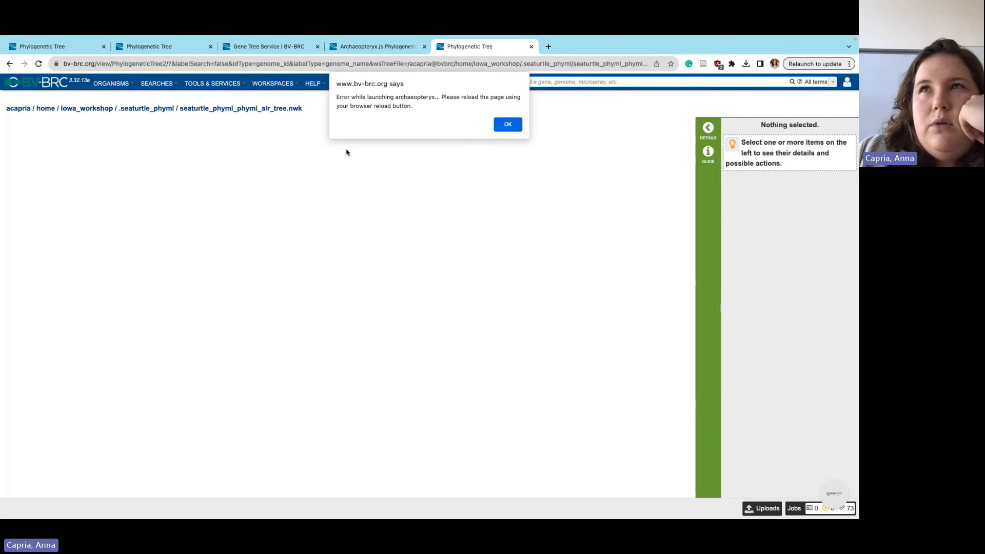
click(508, 125)
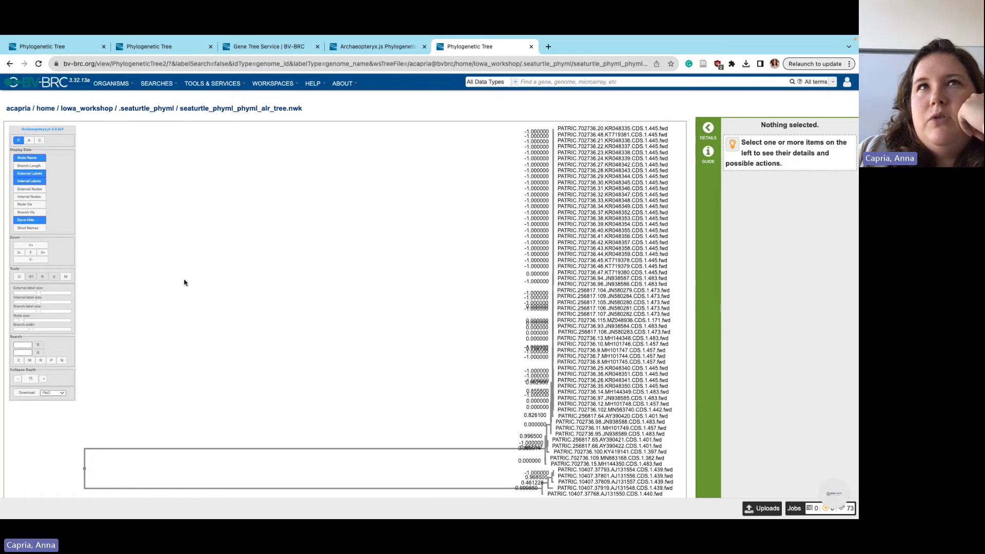
Return to the .seaturtle_phyml folder and read through seaturtle_phyml_phyml_log.txt
click(144, 109)
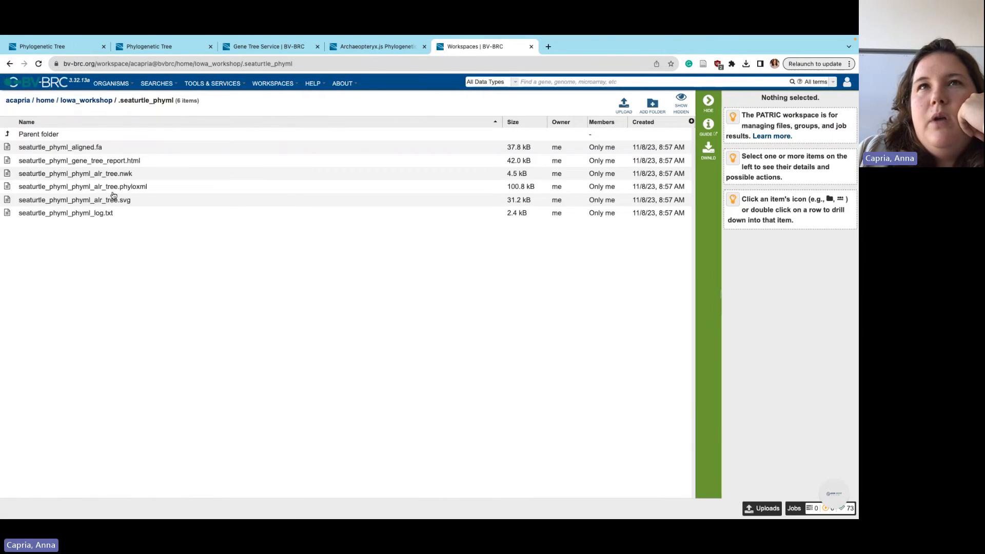
click(84, 216)
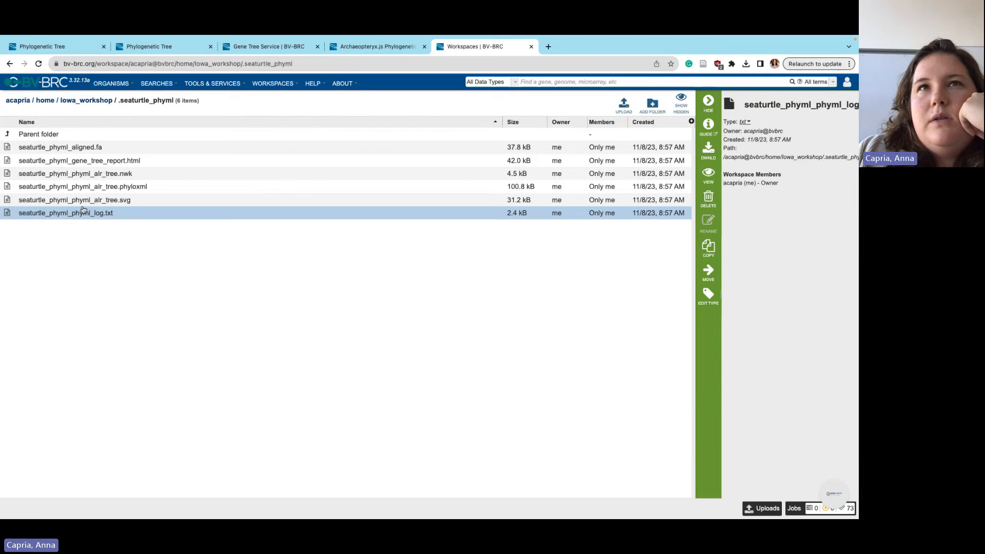
double_click(95, 213)
scroll(126, 261, down, 2)
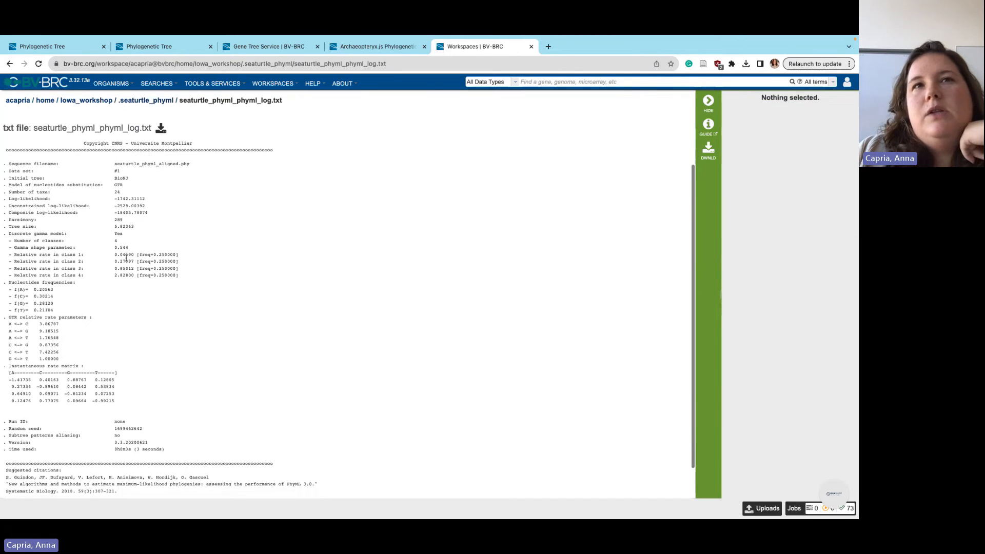
scroll(126, 258, up, 3)
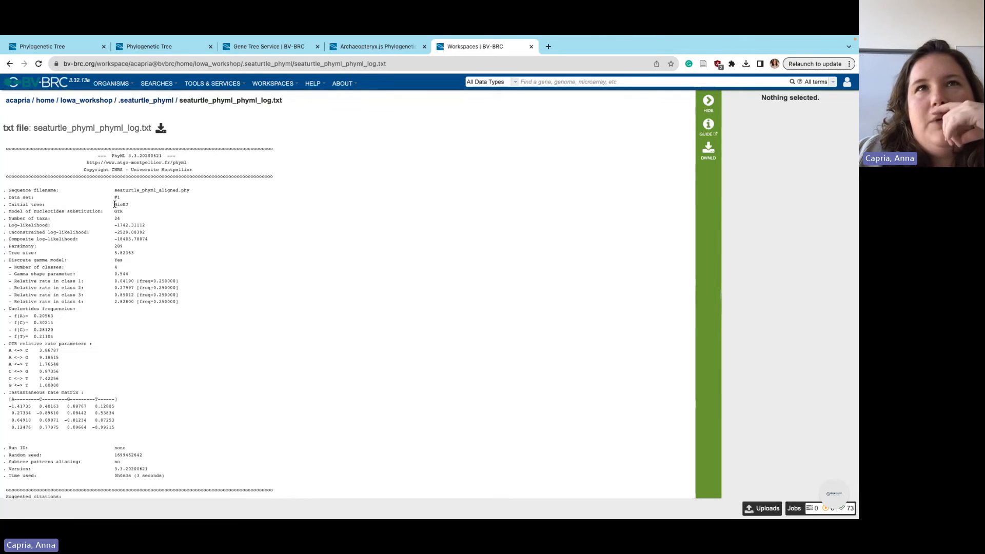
Examine the nucleotide substitution model and suggested citations in the PhyML log, and switch to the Outputs slide
drag(37, 212, 101, 217)
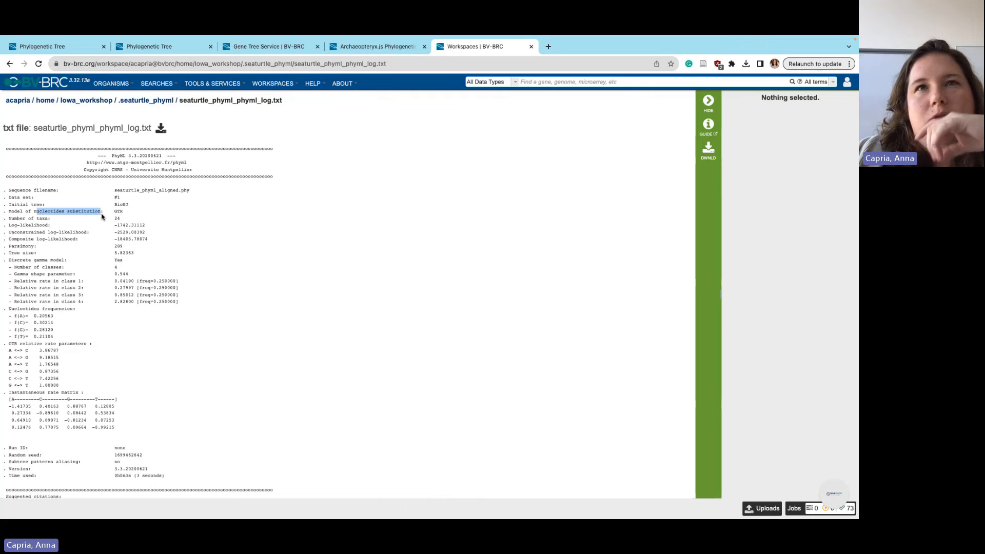
scroll(53, 270, down, 2)
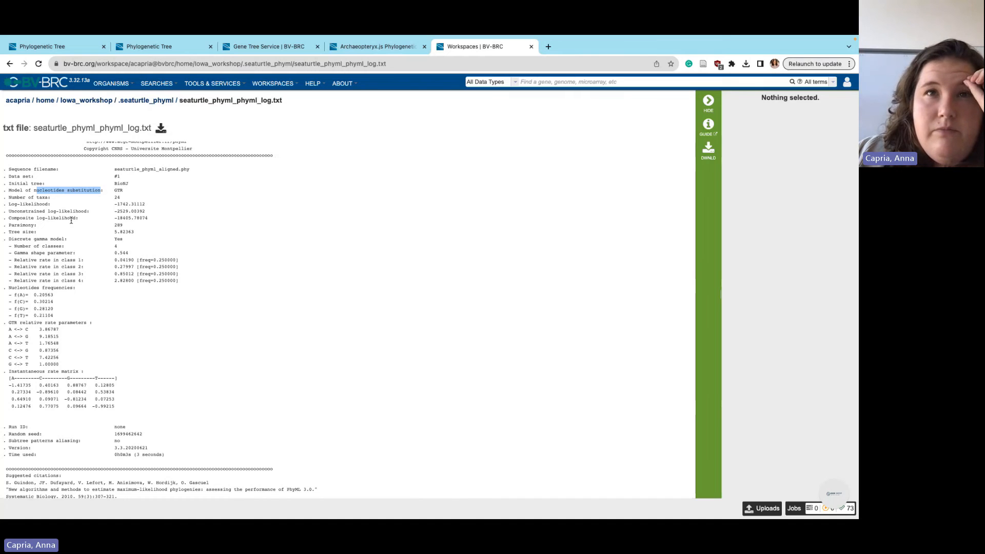
scroll(71, 220, down, 3)
drag(118, 494, 2, 445)
click(187, 326)
scroll(187, 326, up, 4)
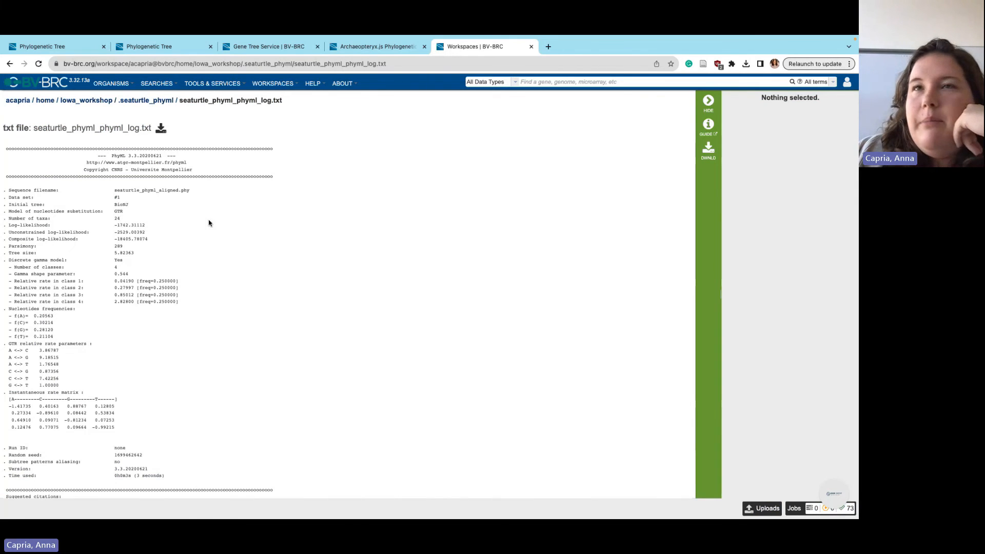
click(457, 507)
click(482, 315)
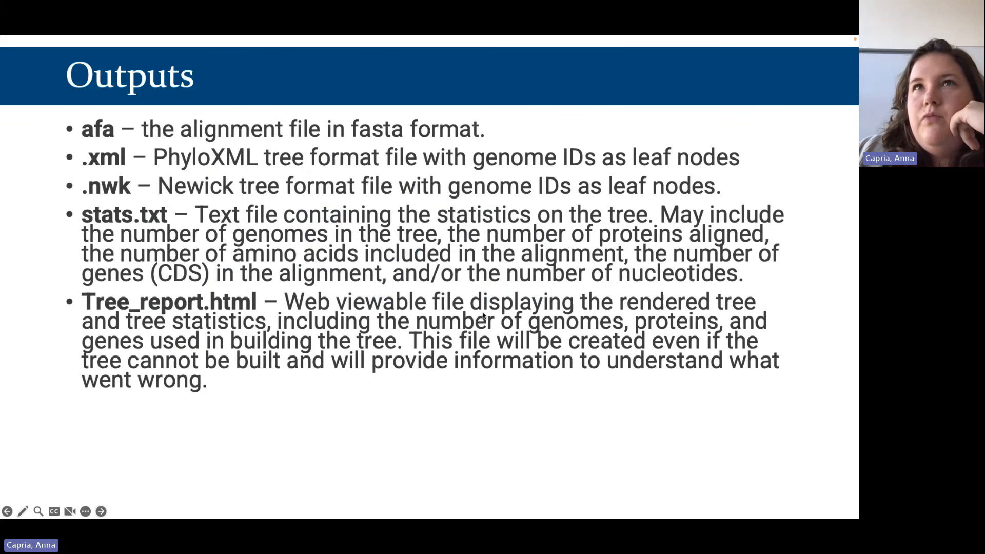
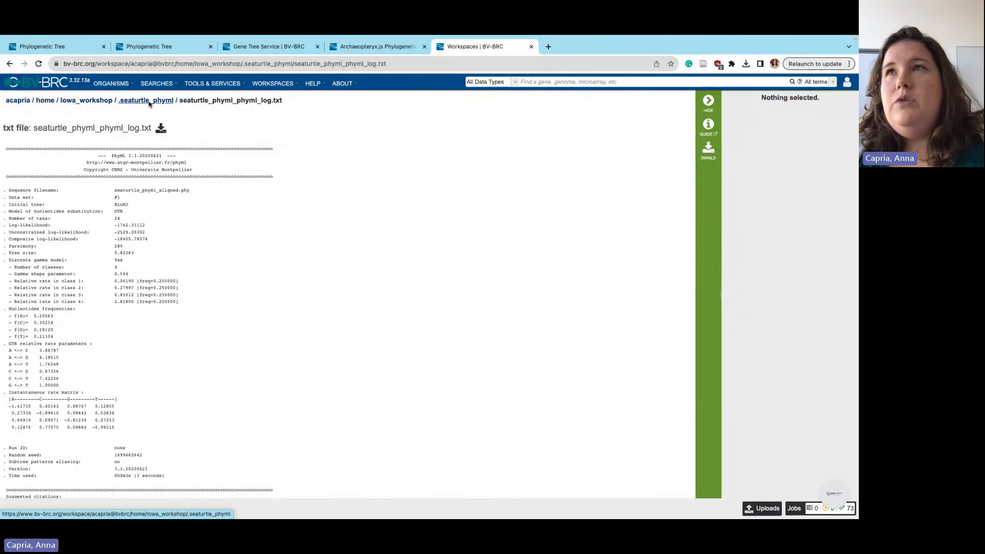
View the seaturtle_genomes_fasttree tree in Archaeopteryx, and open the results of the completed sea_turtles_herpesvirus_raxml_live job
click(136, 100)
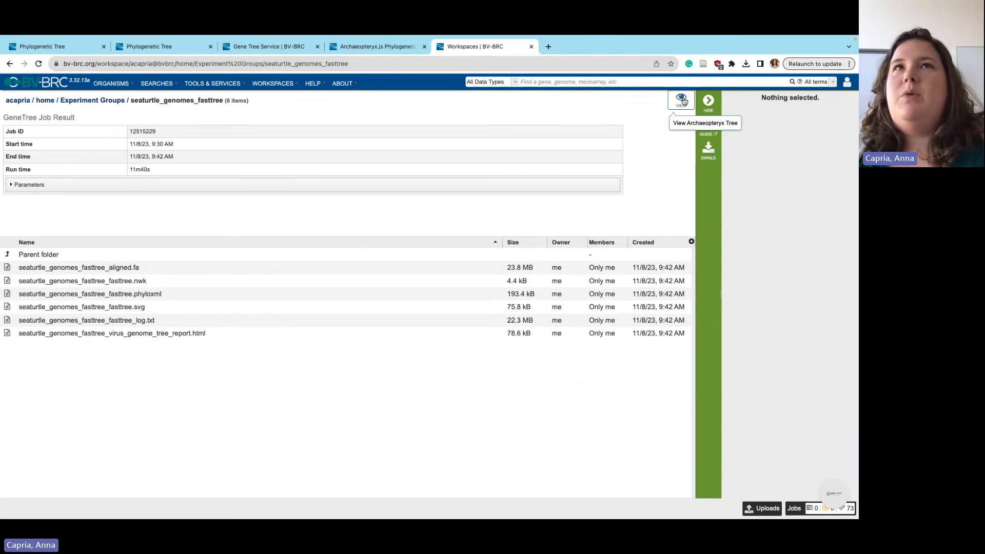
click(682, 101)
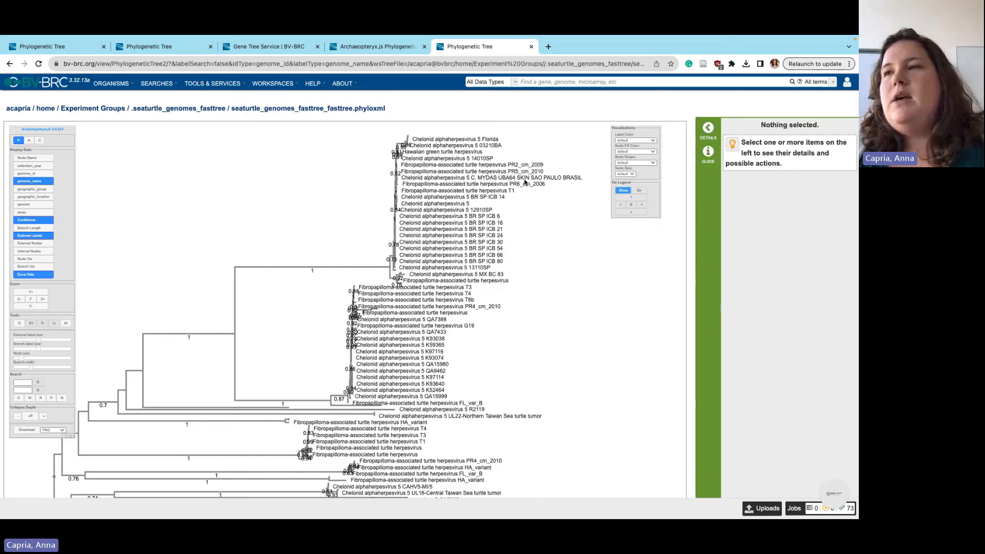
click(794, 508)
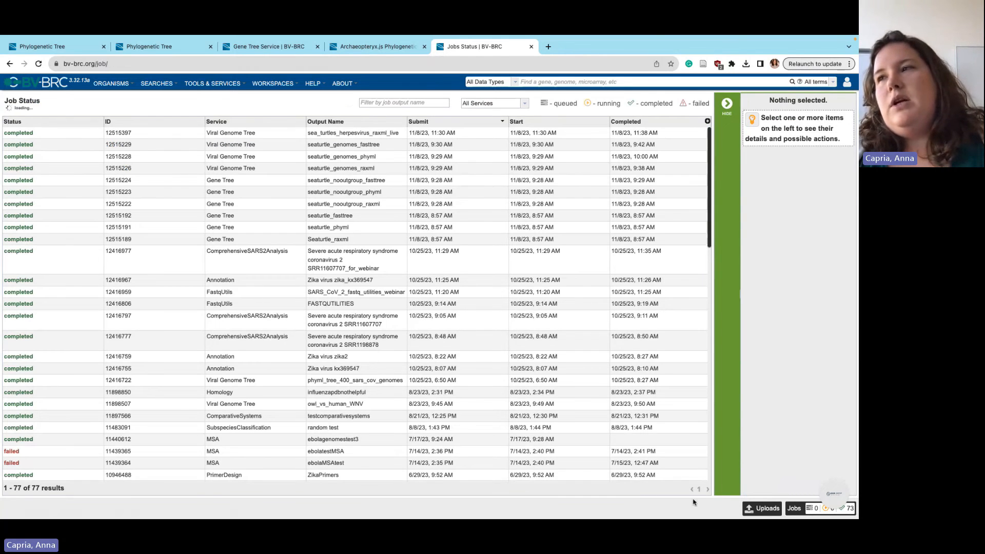
double_click(329, 132)
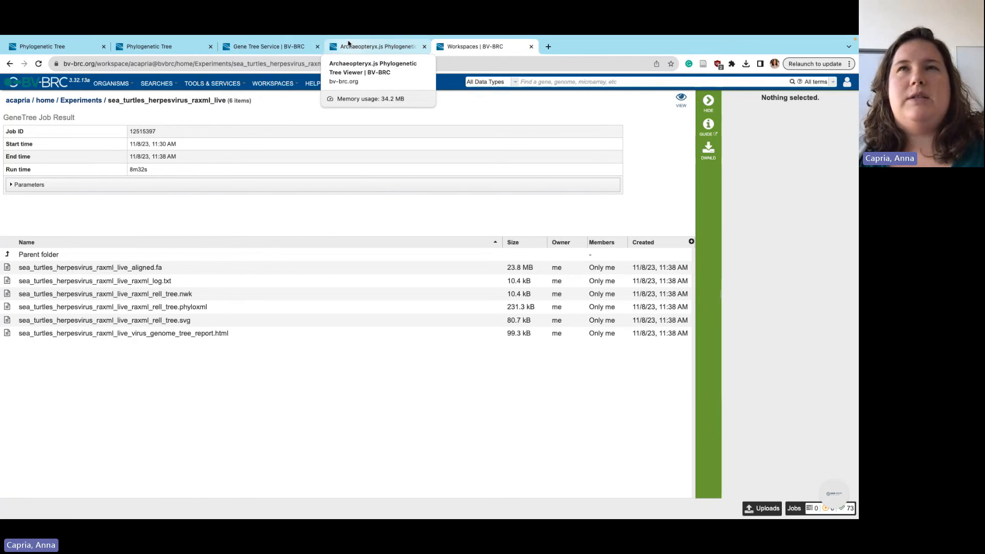
Switch to the seaturtle_fasttree_fasttree.phyloxml tree and stretch its branches horizontally
click(349, 47)
click(267, 47)
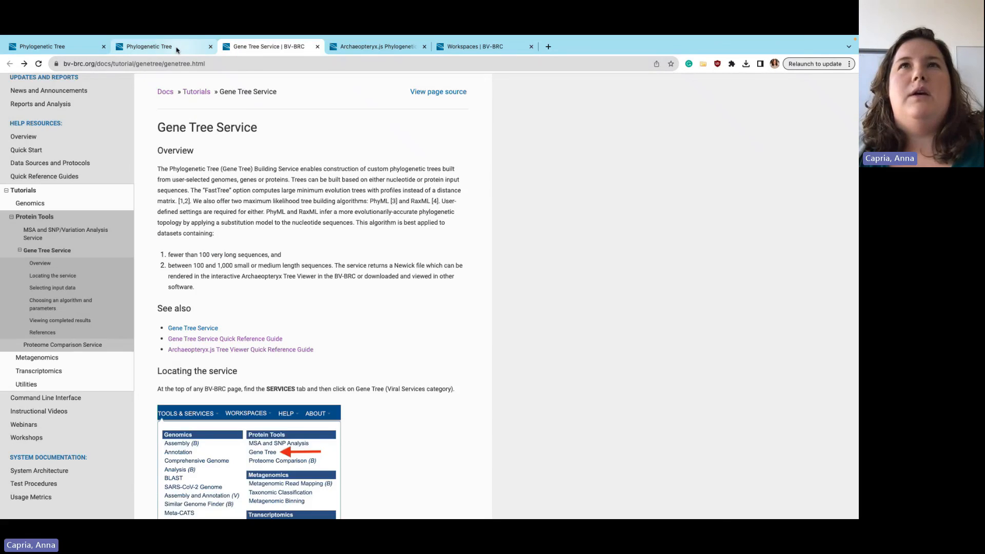
click(154, 47)
scroll(380, 298, down, 4)
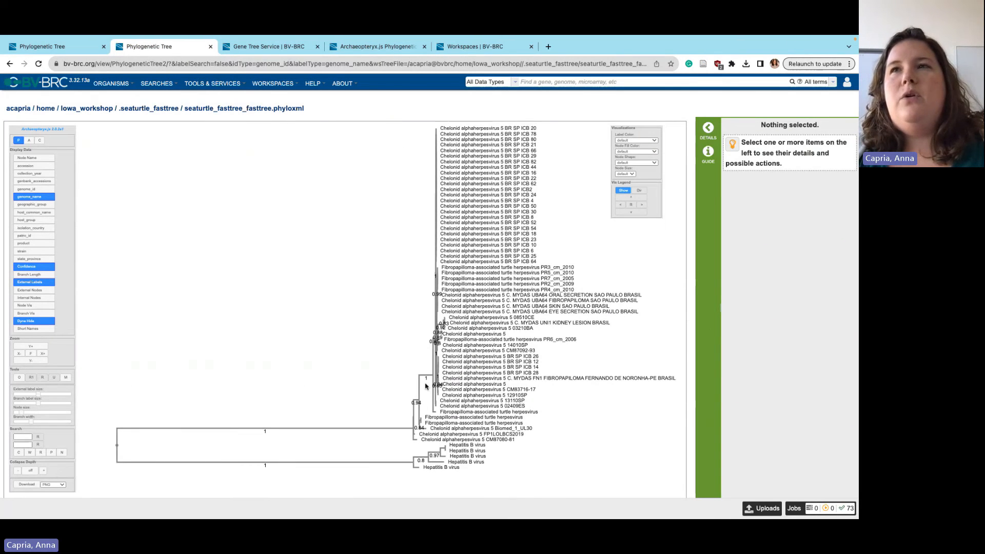
click(45, 354)
click(44, 354)
click(44, 354)
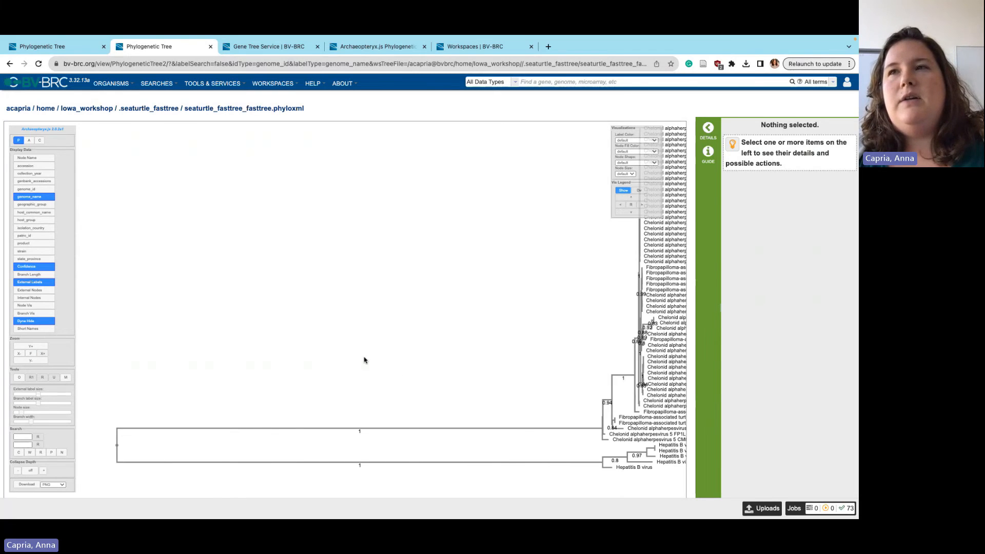
Compress the seaturtle_fasttree tree horizontally and reposition it to examine the long branches leading to the Hepatitis B virus outgroup
drag(365, 359, 312, 367)
click(19, 354)
click(19, 353)
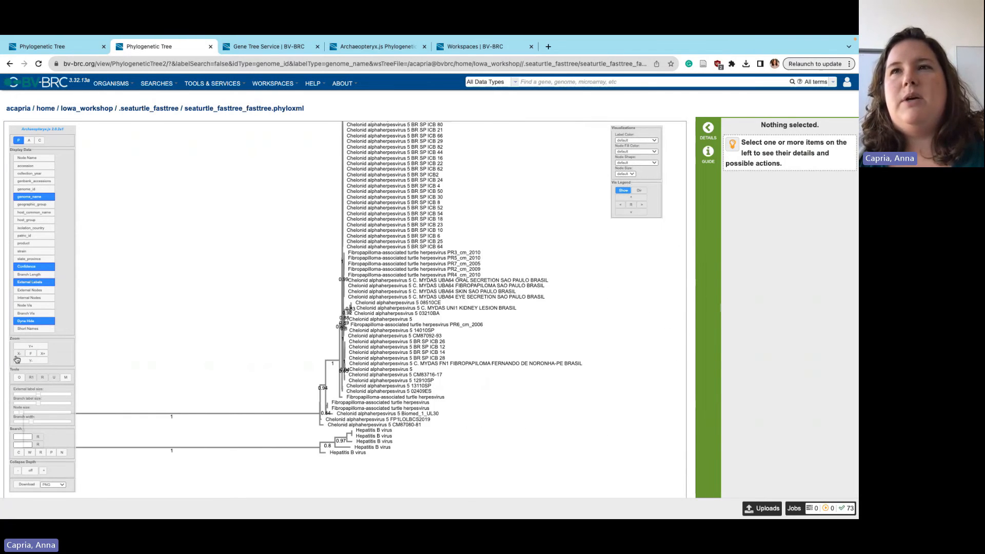
click(19, 354)
click(19, 354)
drag(263, 357, 425, 410)
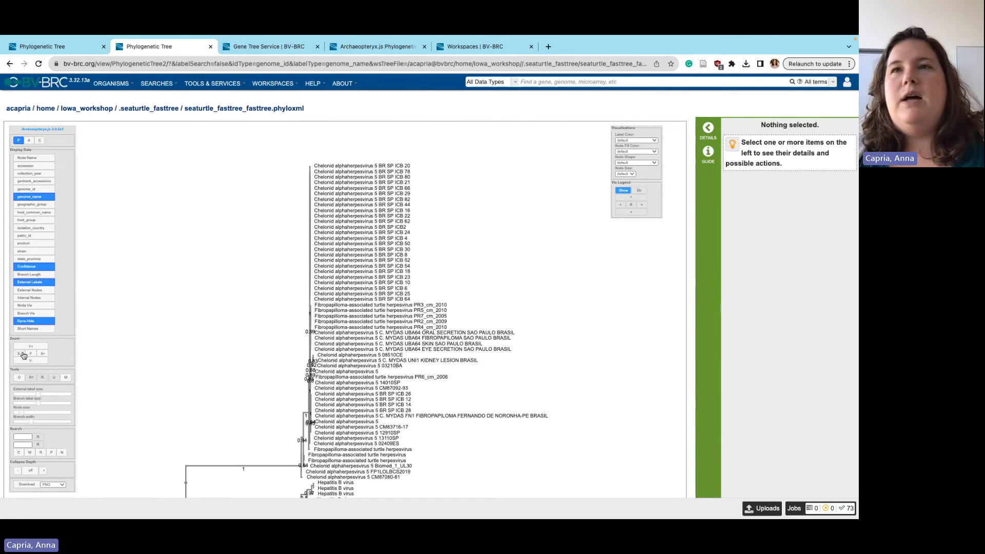
click(23, 355)
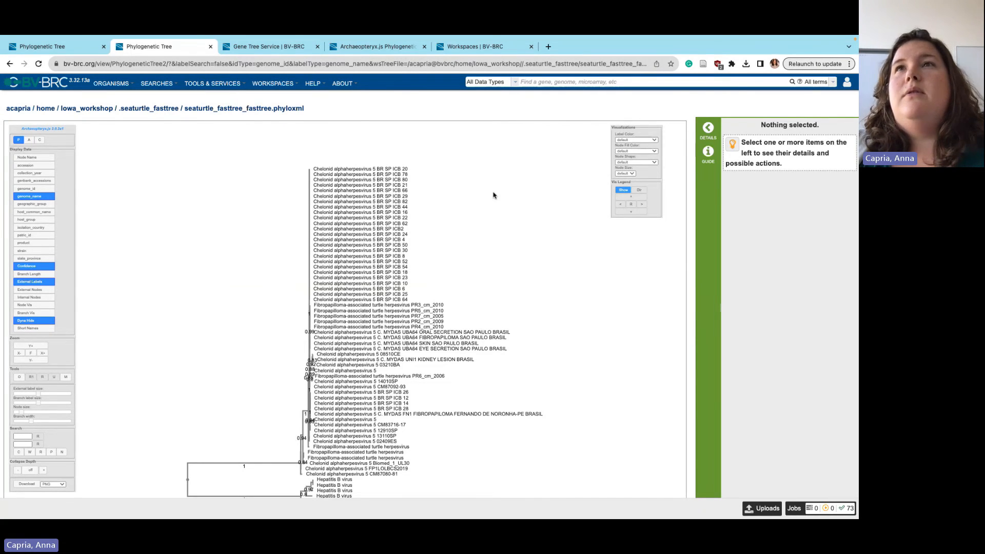
Color the tree's labels by geographic_group and look over the other label color fields
click(642, 142)
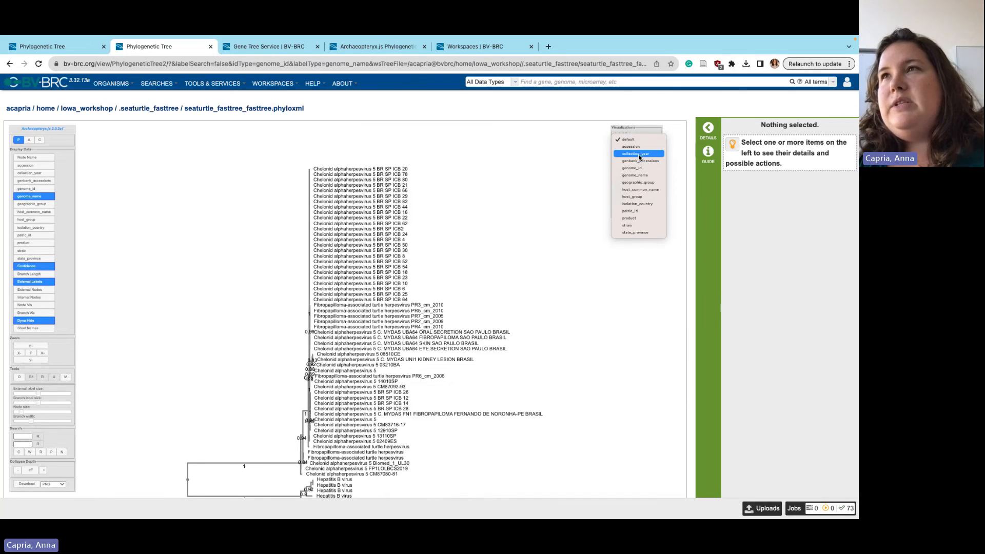
click(639, 183)
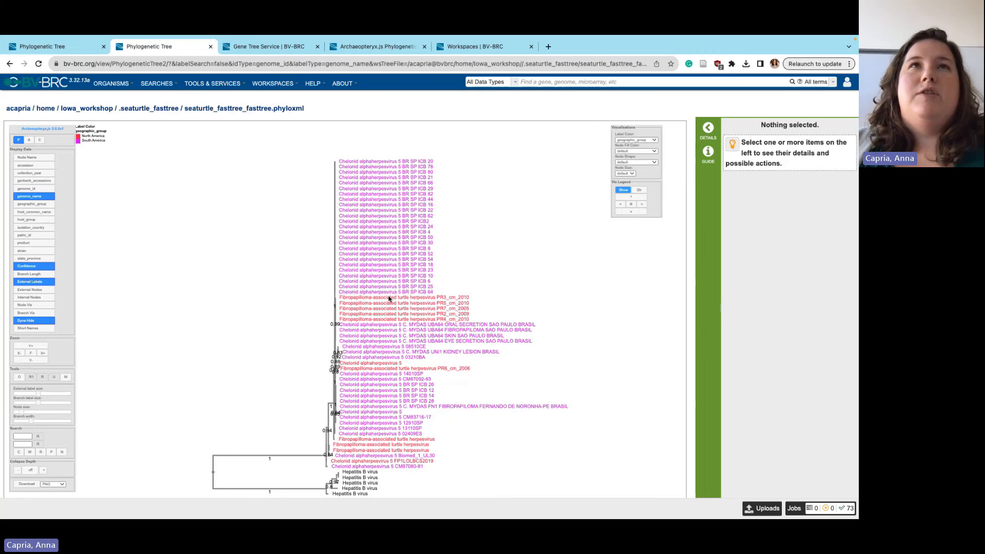
drag(418, 334, 408, 318)
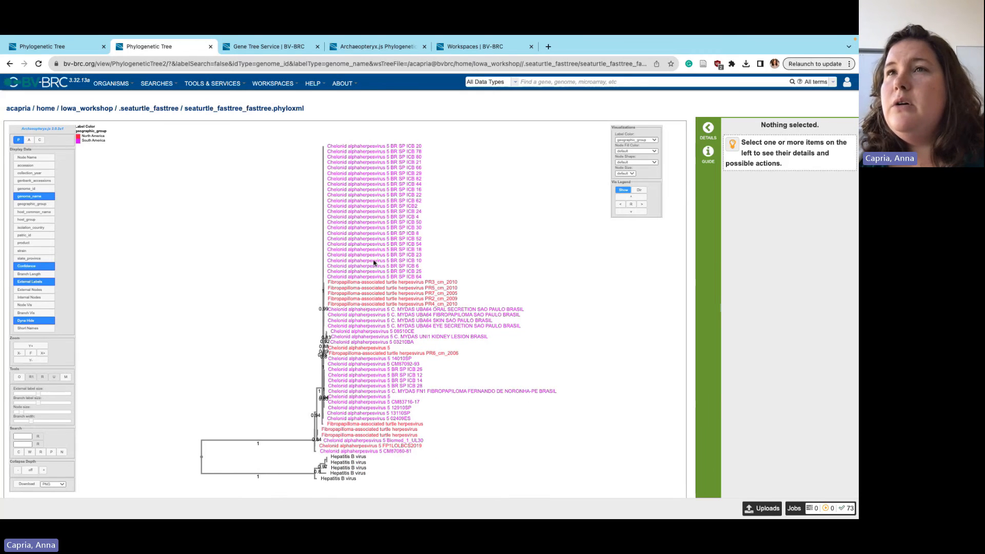
click(653, 140)
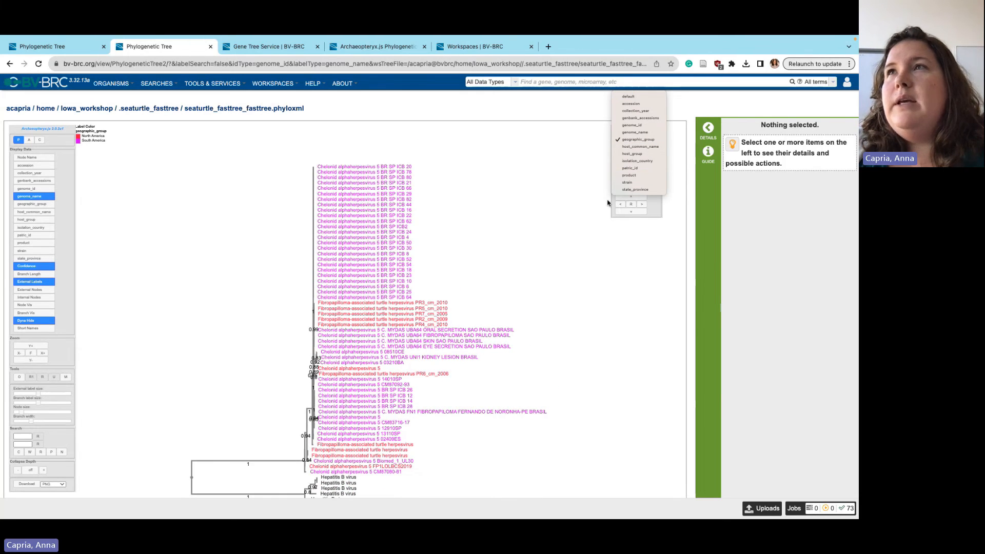
Open the Viral Genome Tree service and expand its metadata options
click(215, 84)
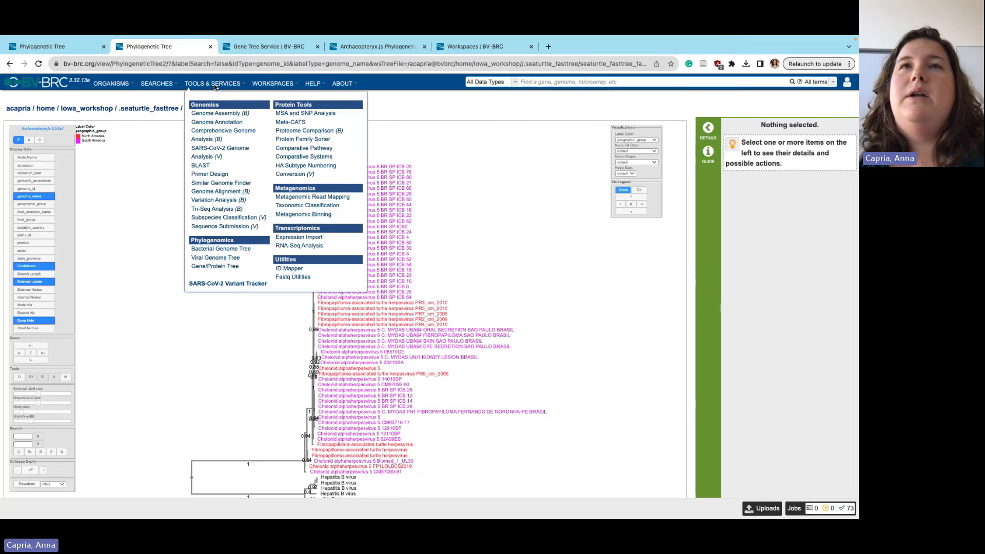
click(232, 260)
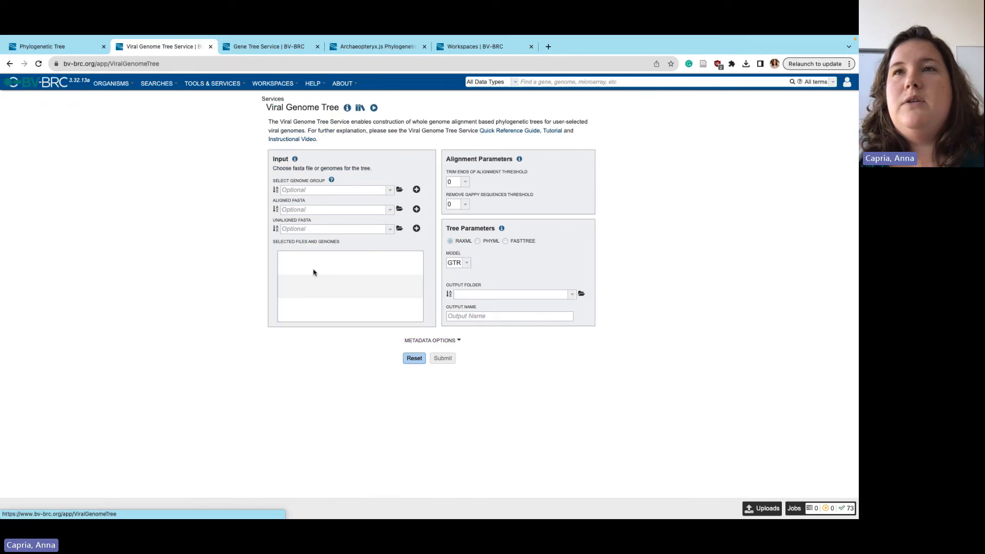
click(437, 341)
Add Collection Year and Geographic Location to the job's metadata table and remove Strain from it
click(361, 402)
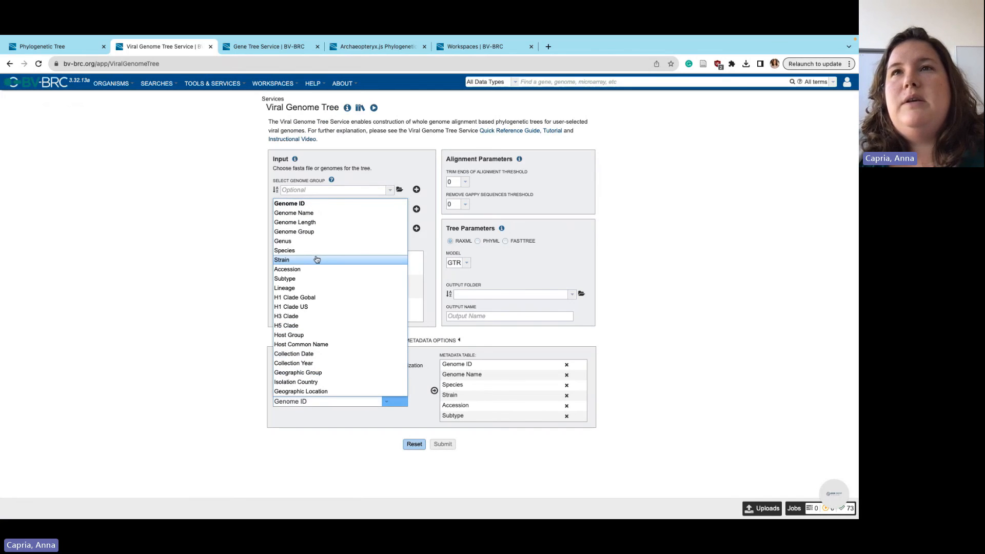
click(313, 364)
click(434, 390)
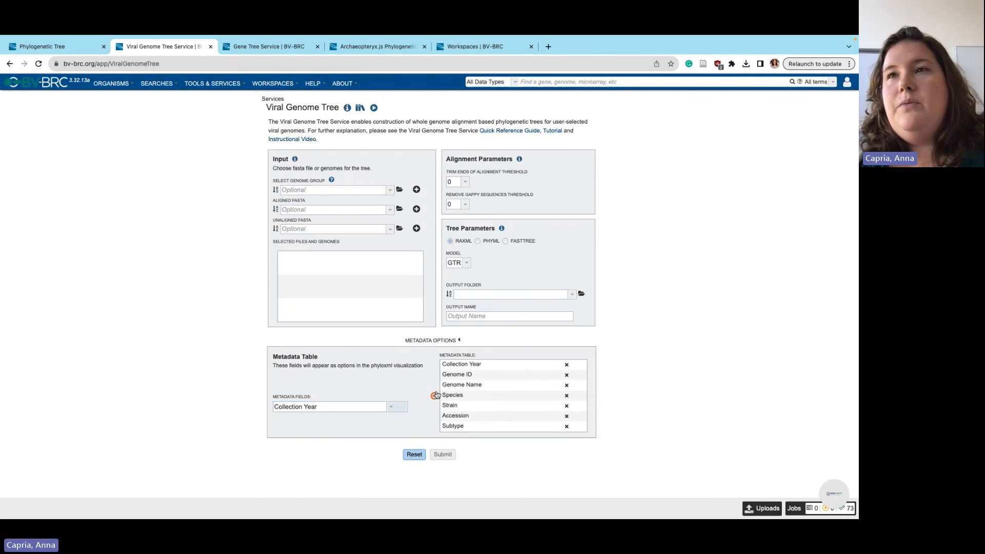
click(434, 396)
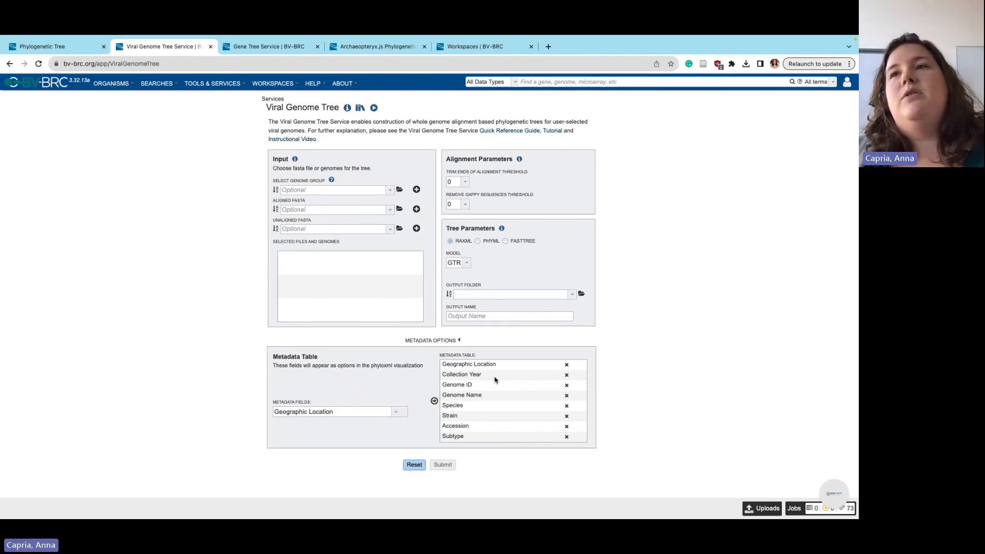
click(567, 416)
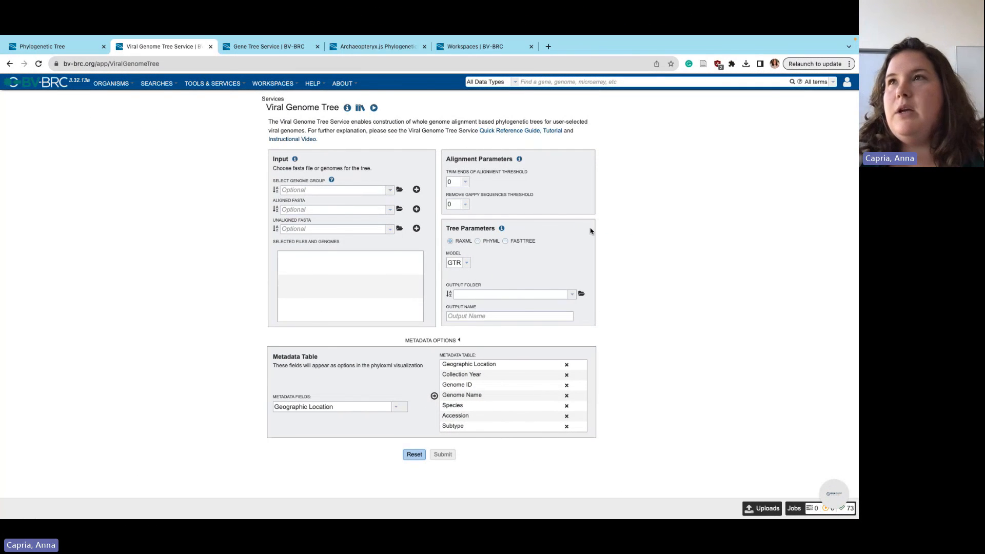
Search all data types for rabies
click(534, 82)
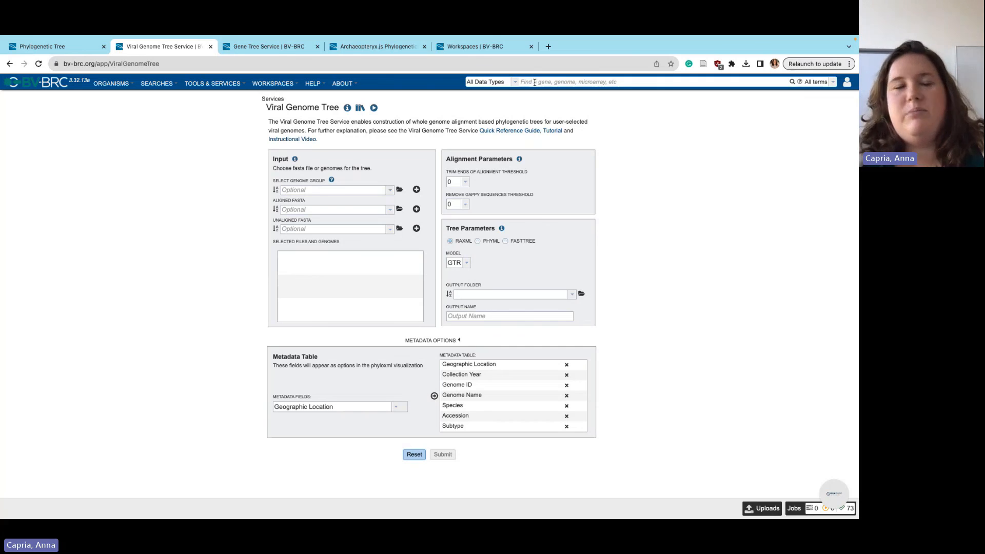
text(rab)
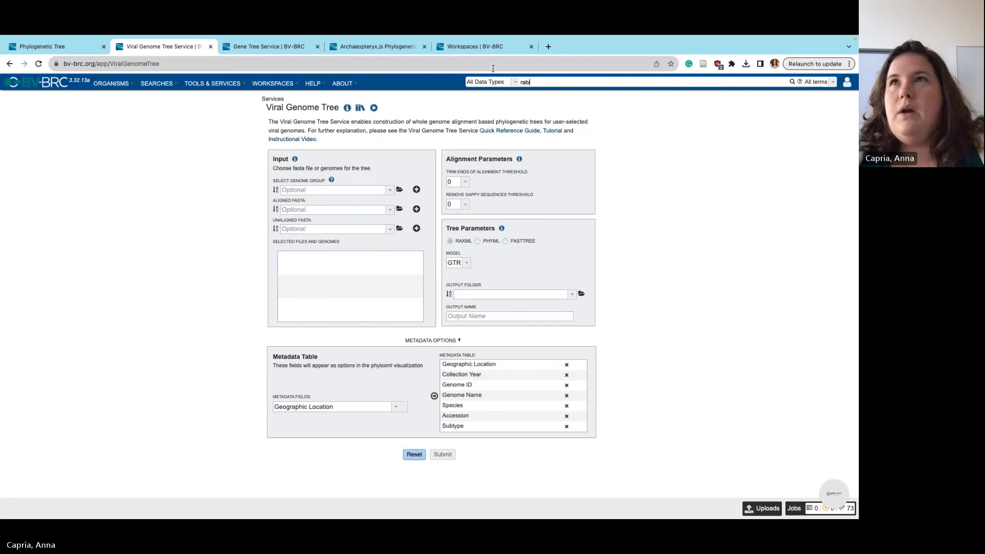
text(iesviru)
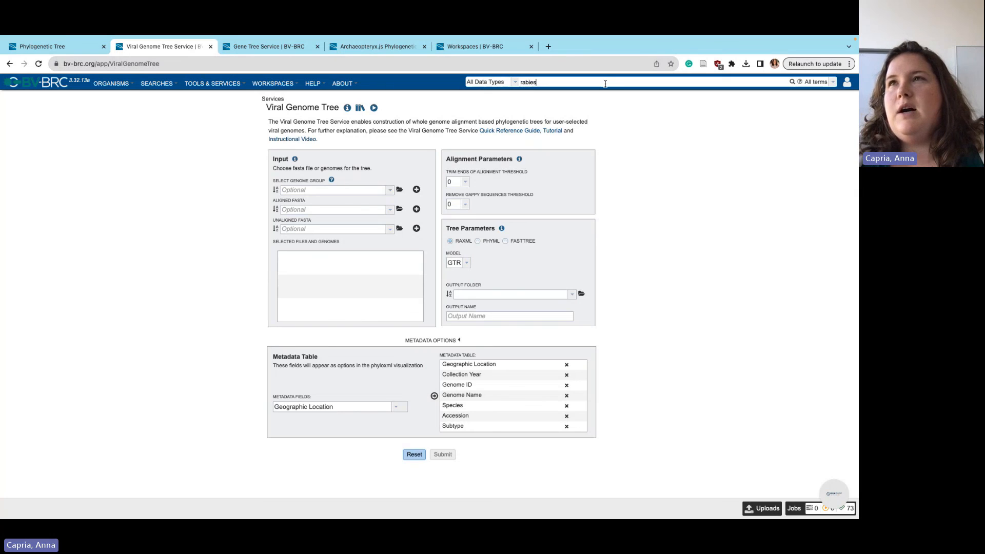
key(Return)
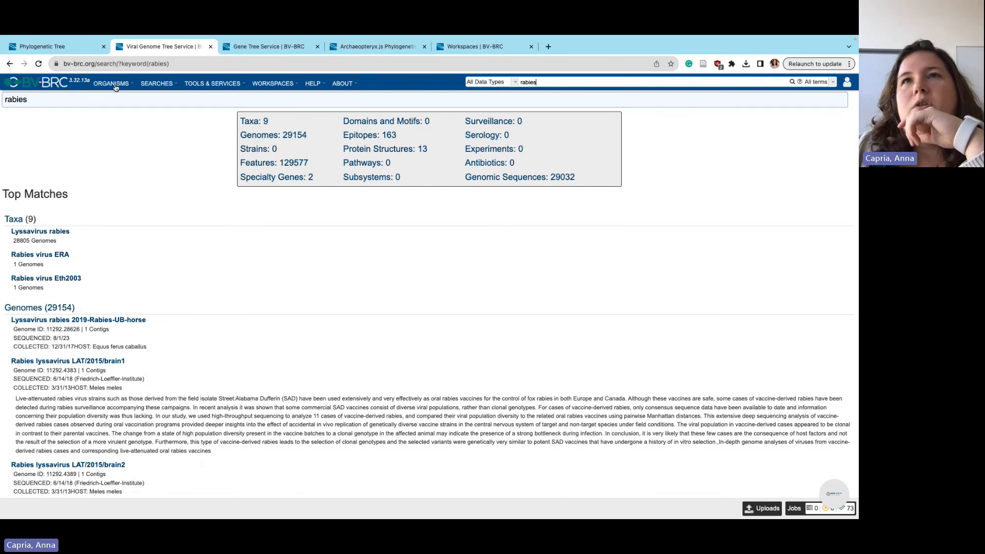
Open the Lyssavirus rabies taxon from the search matches and list its genomes
mouse_move(126, 87)
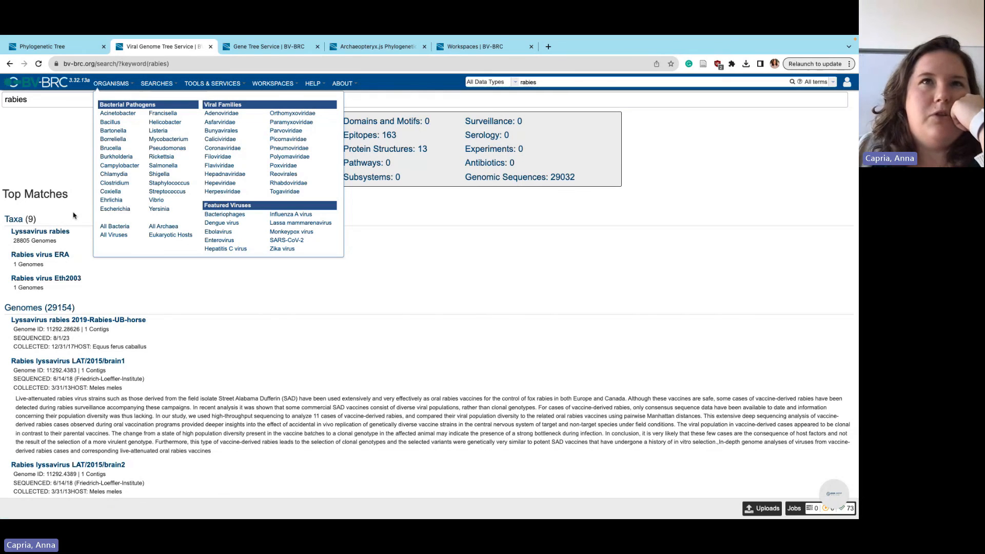
click(56, 235)
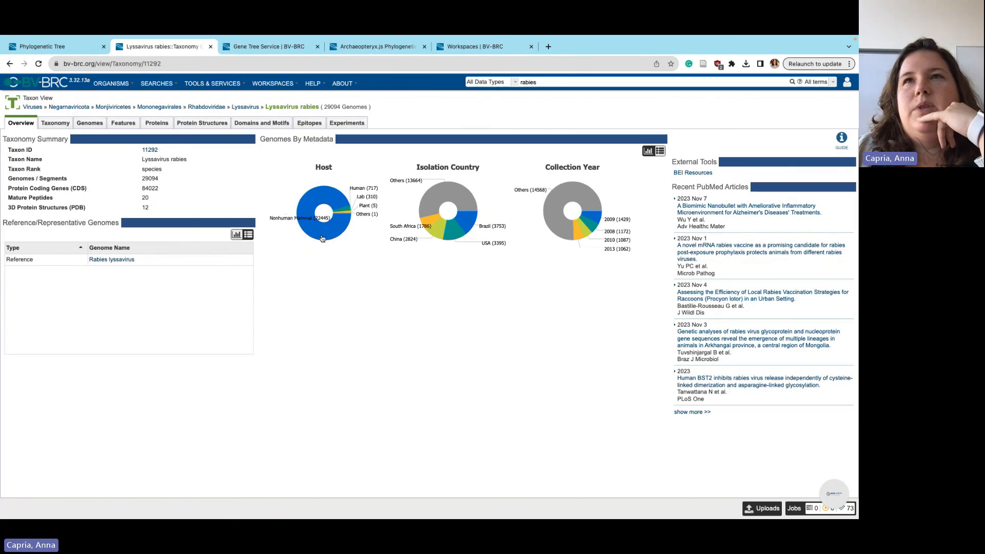
click(86, 125)
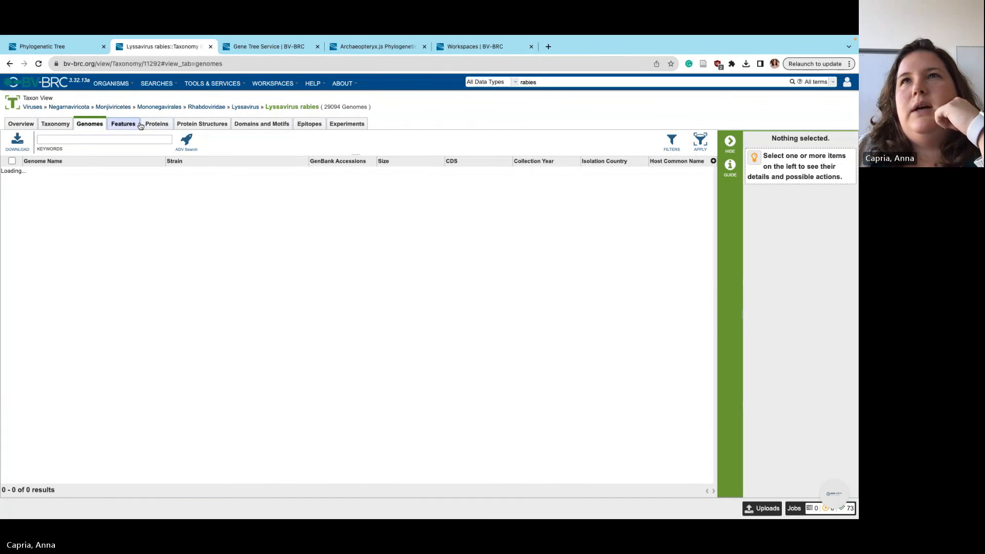
Select all genomes in the rabies genome table, dismiss the selection limit notice and show the table's filters
click(12, 162)
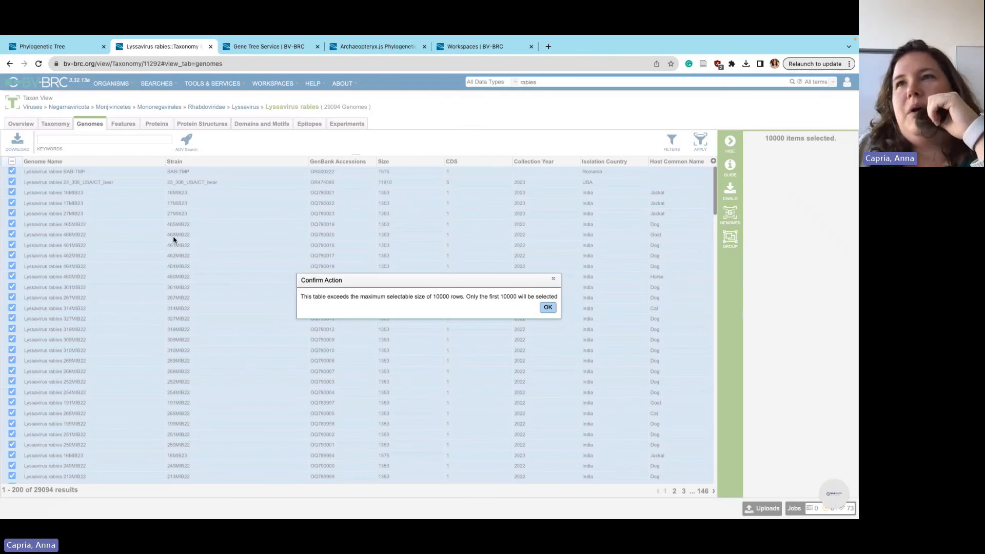
click(552, 280)
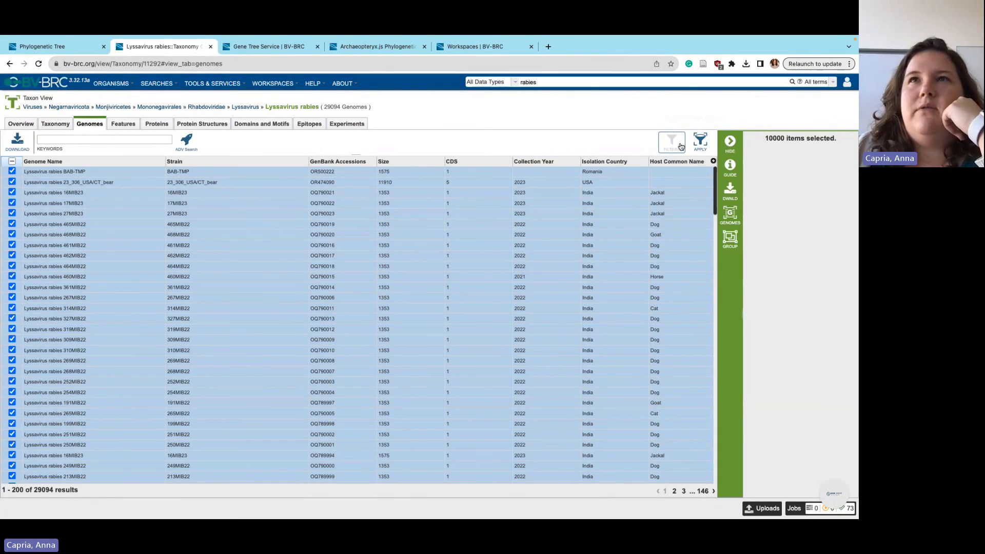
click(681, 147)
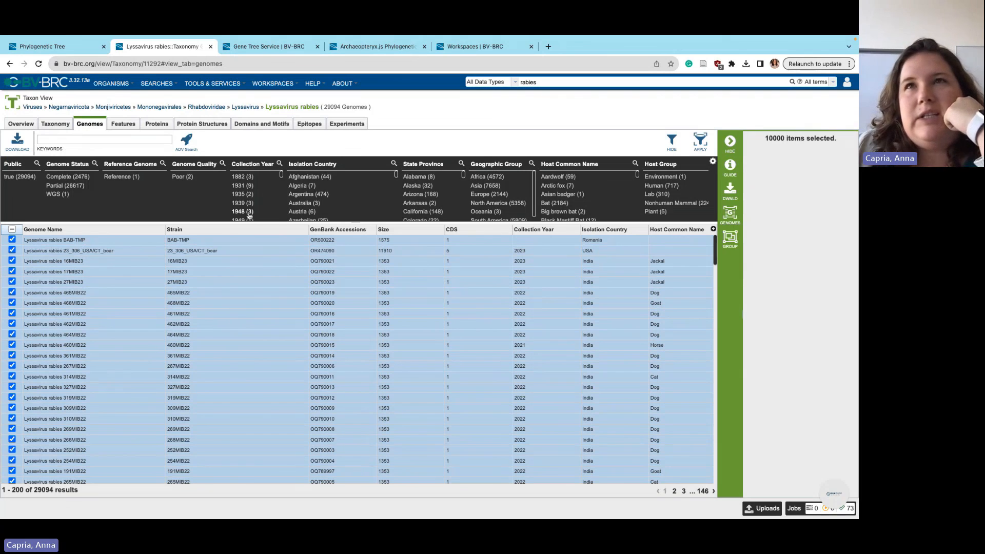
Examine the available collection year, isolation country, host common name and host group filter values, along with the listed genome metadata
scroll(249, 216, down, 2)
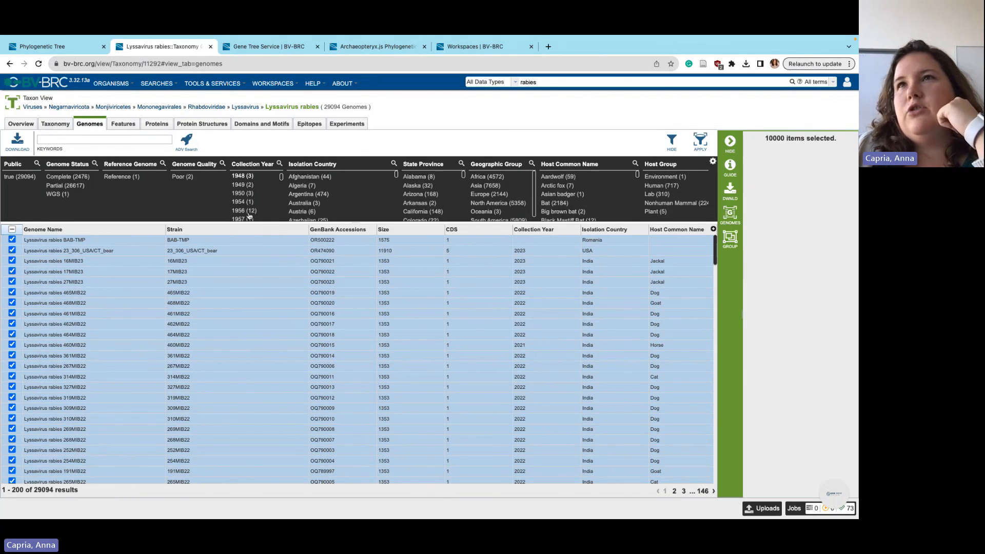
scroll(341, 198, down, 1)
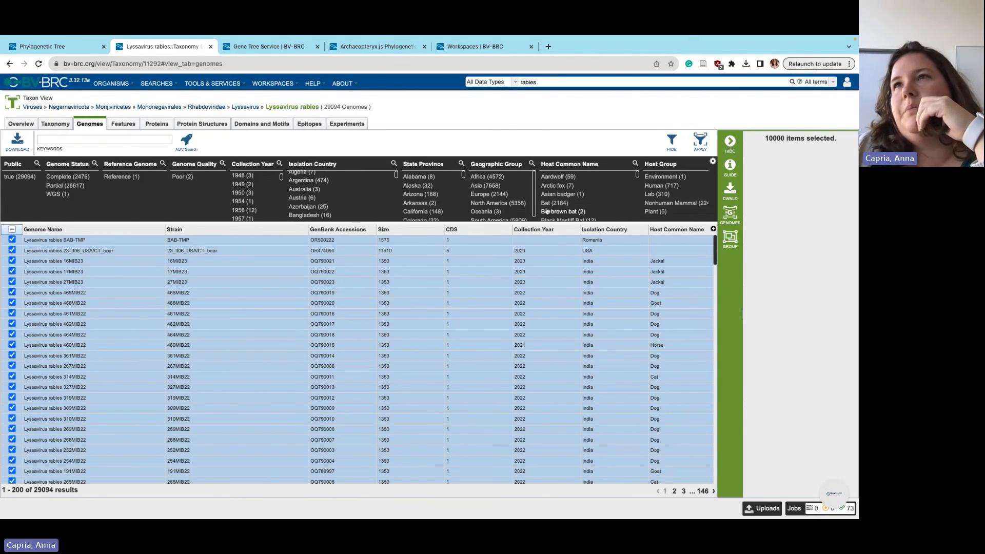
scroll(547, 210, down, 2)
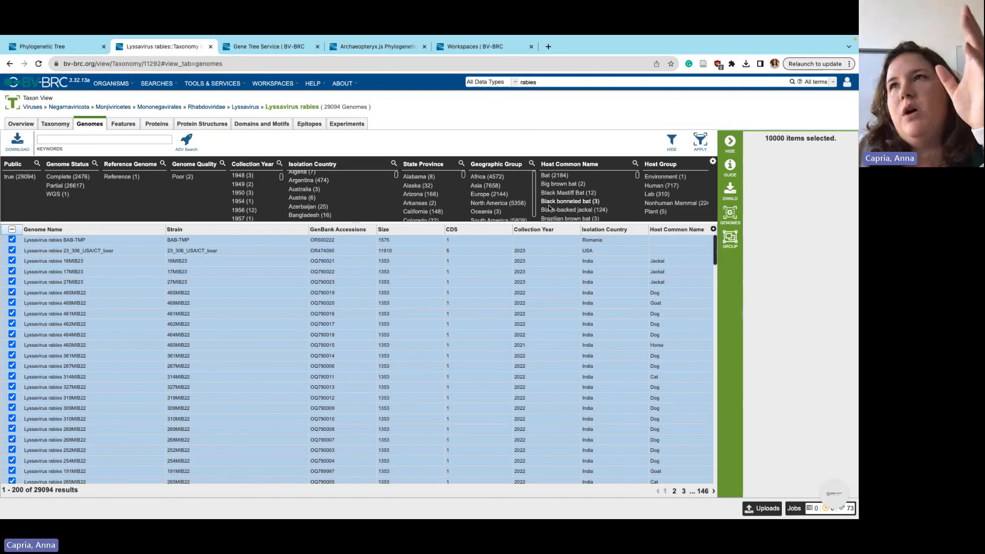
scroll(549, 207, down, 5)
scroll(564, 205, right, 1)
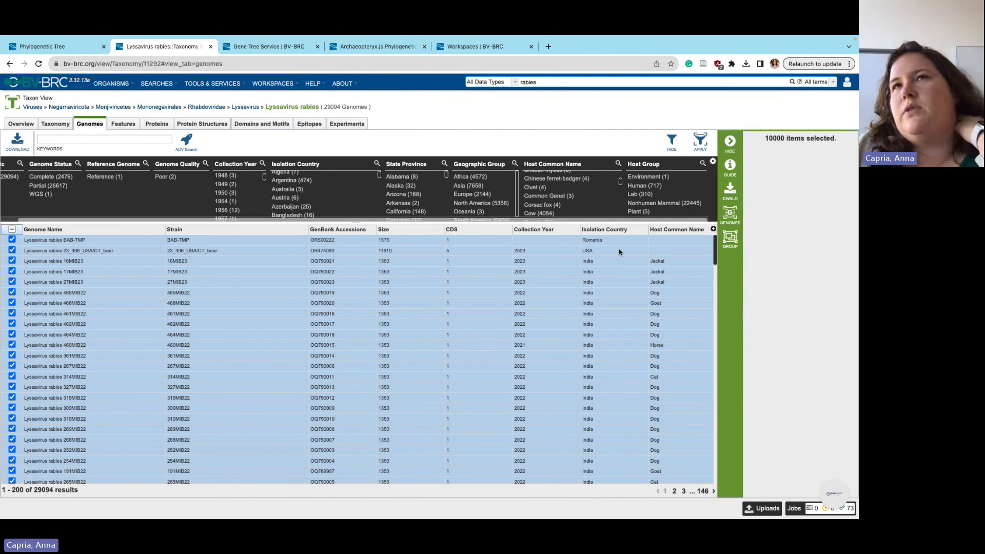
scroll(536, 349, down, 15)
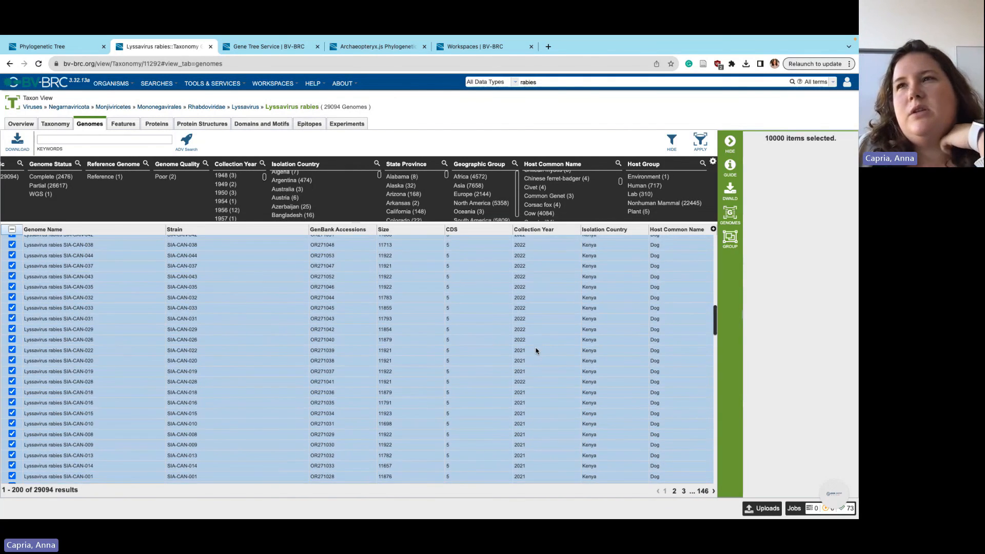
scroll(536, 349, down, 4)
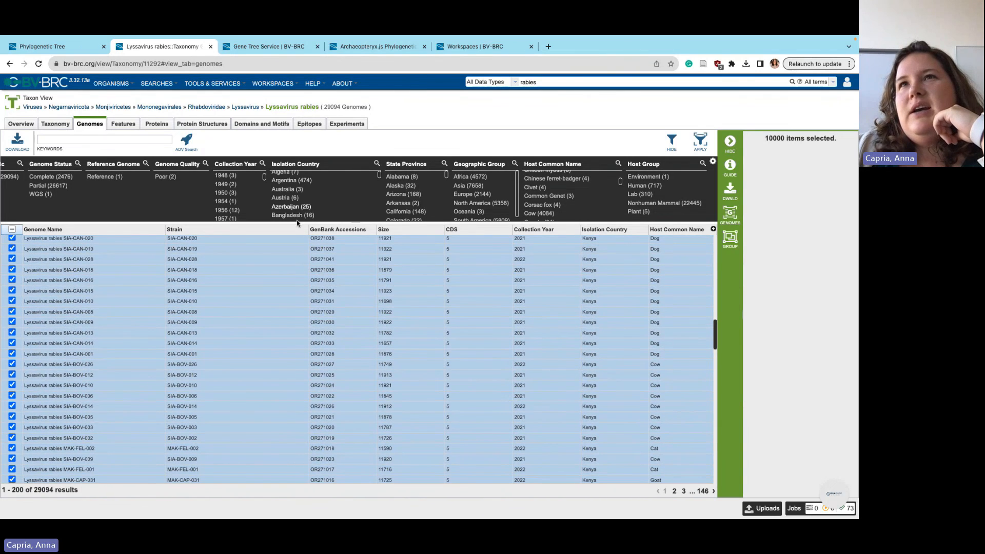
scroll(297, 198, up, 1)
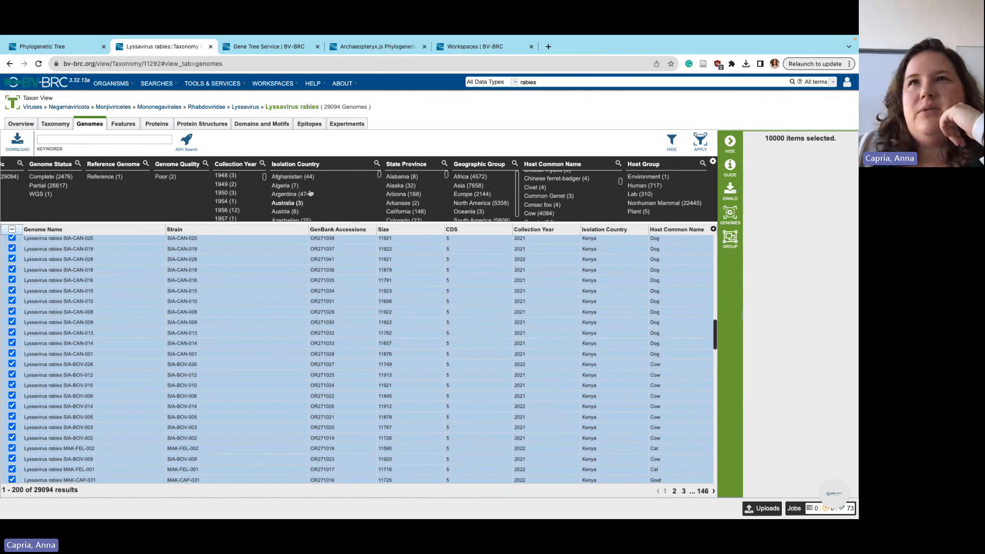
Filter the rabies genomes to the North America geographic group and select all the filtered genomes
click(471, 203)
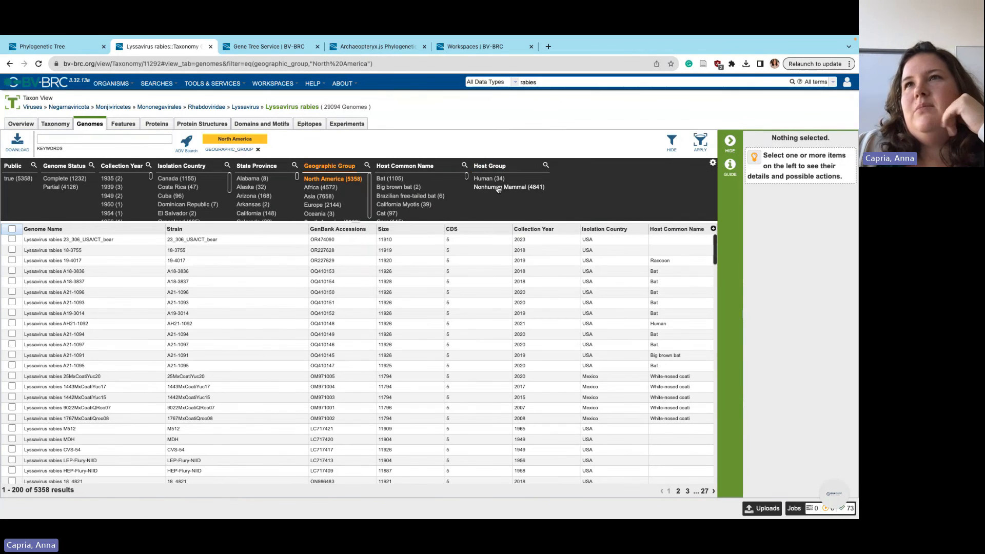
drag(496, 189, 475, 212)
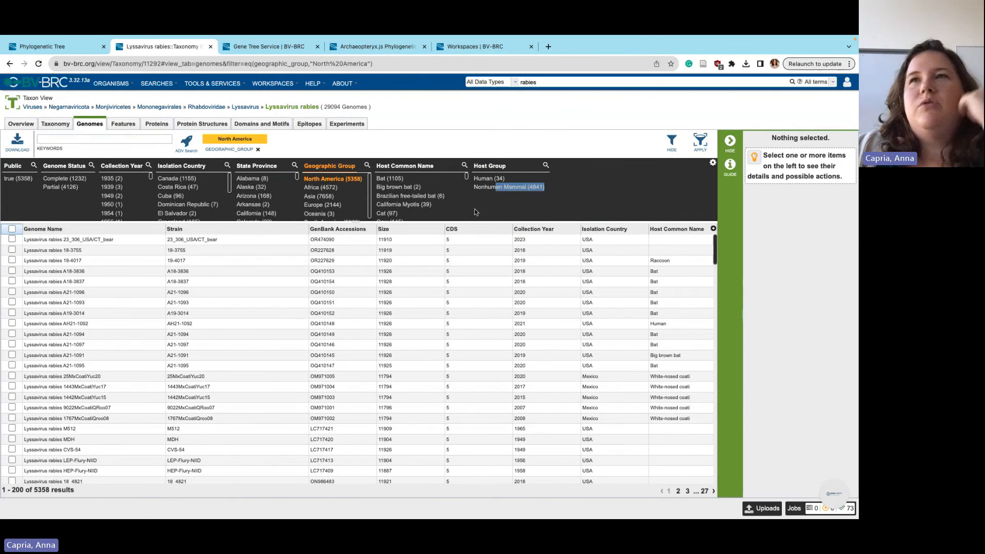
click(10, 230)
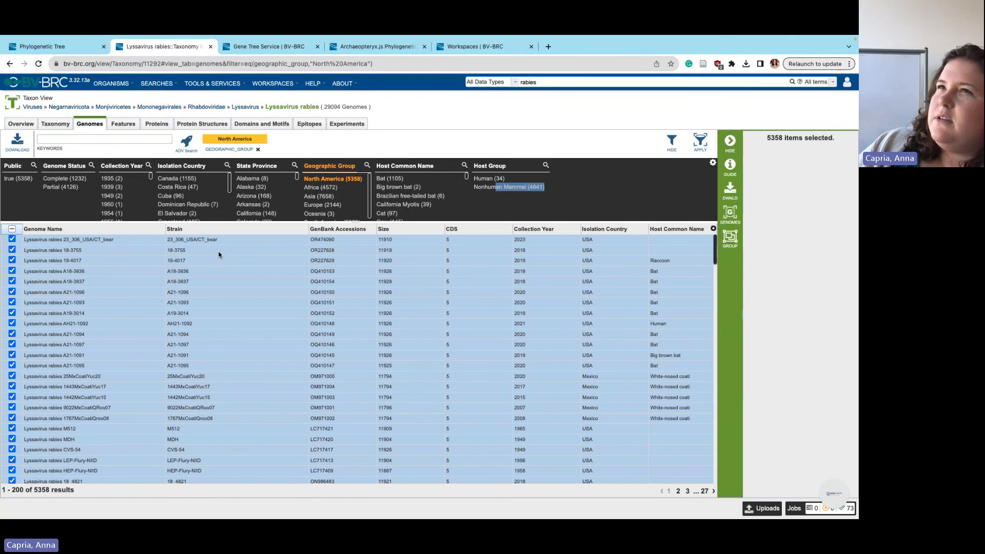
Show the About options to locate the Contact Us page
click(342, 84)
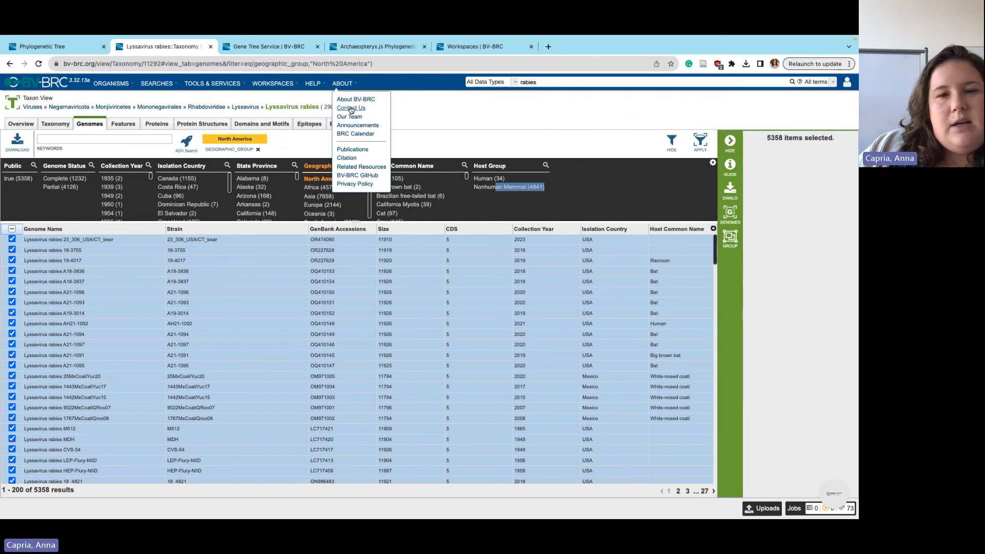